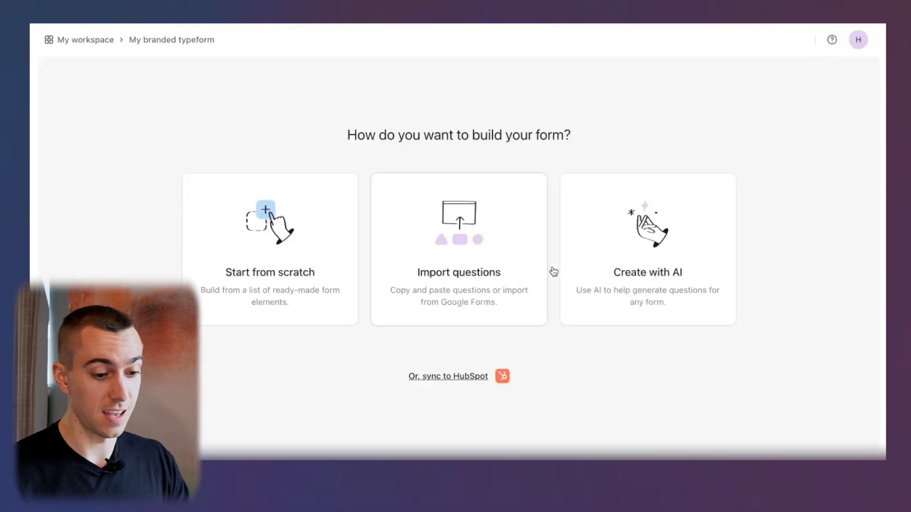
Look through the Create with AI options for 'My branded typeform', then close the dialog without generating anything.
{"action": "left_click", "coordinate": [694, 256]}
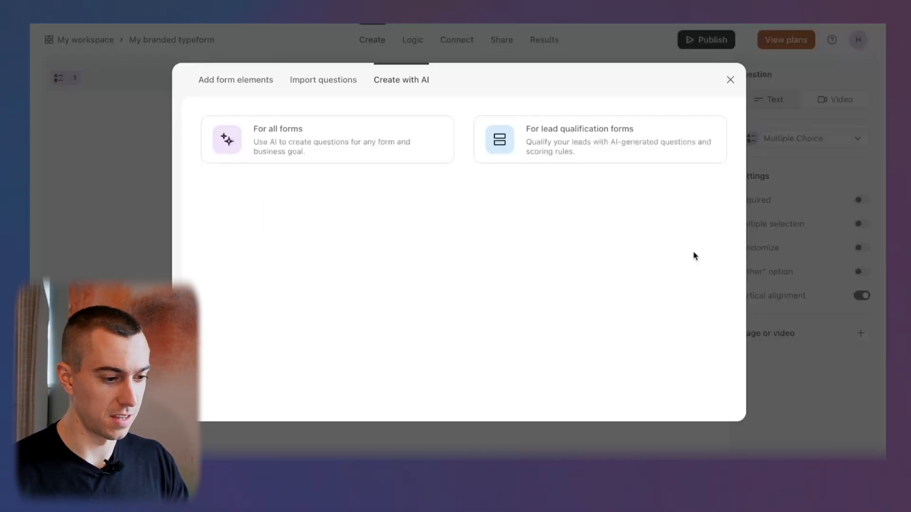
{"action": "left_click", "coordinate": [346, 144]}
{"action": "left_click", "coordinate": [382, 153]}
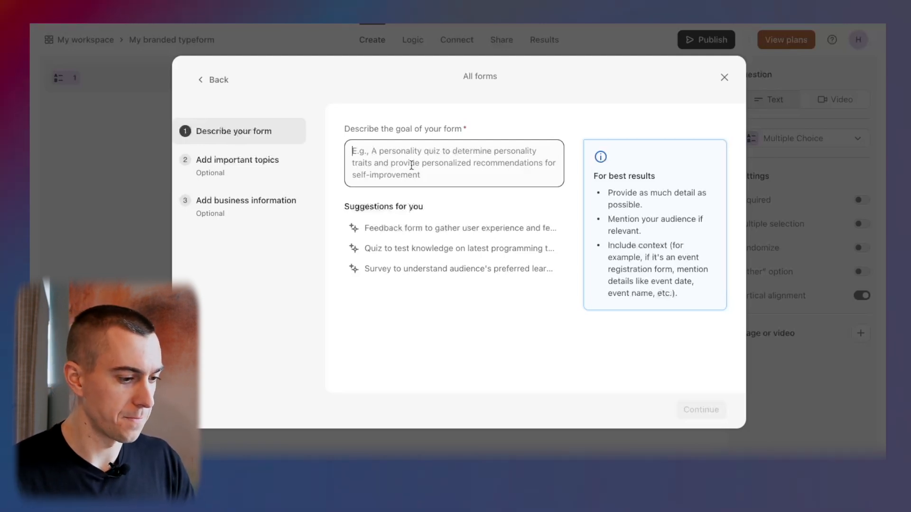
{"action": "left_click", "coordinate": [242, 161]}
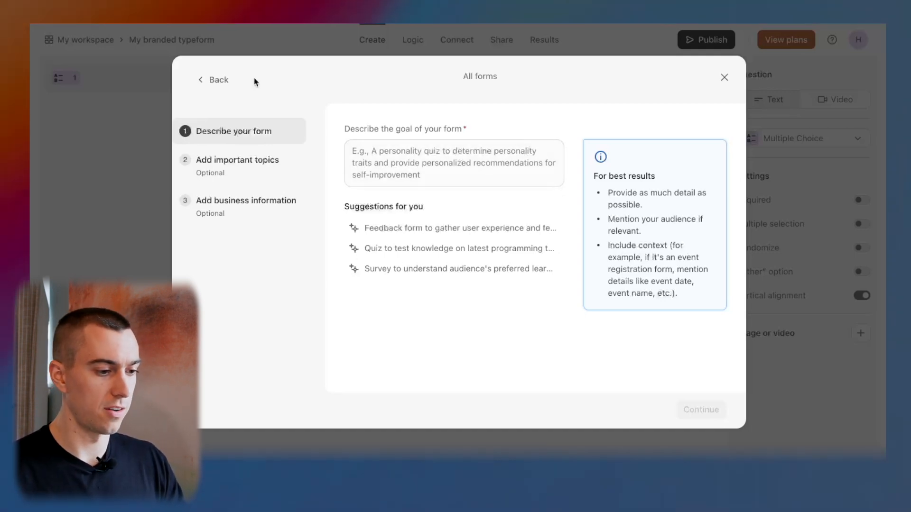
{"action": "left_click", "coordinate": [218, 80]}
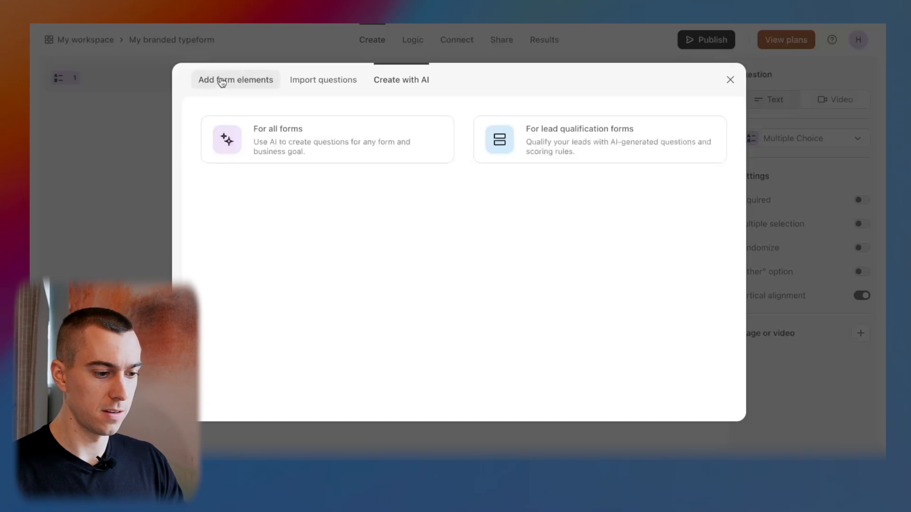
{"action": "left_click", "coordinate": [737, 78]}
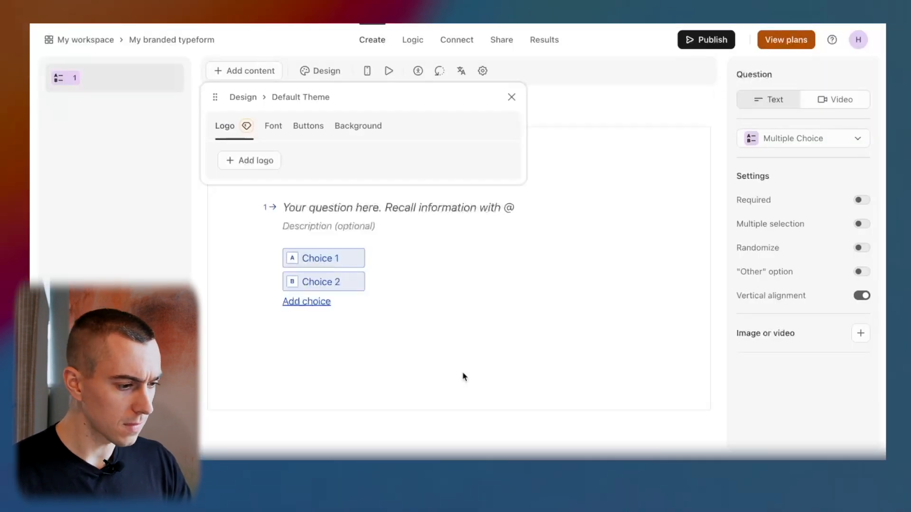
Open the IT Learning Survey form from My workspace.
{"action": "left_click", "coordinate": [78, 41]}
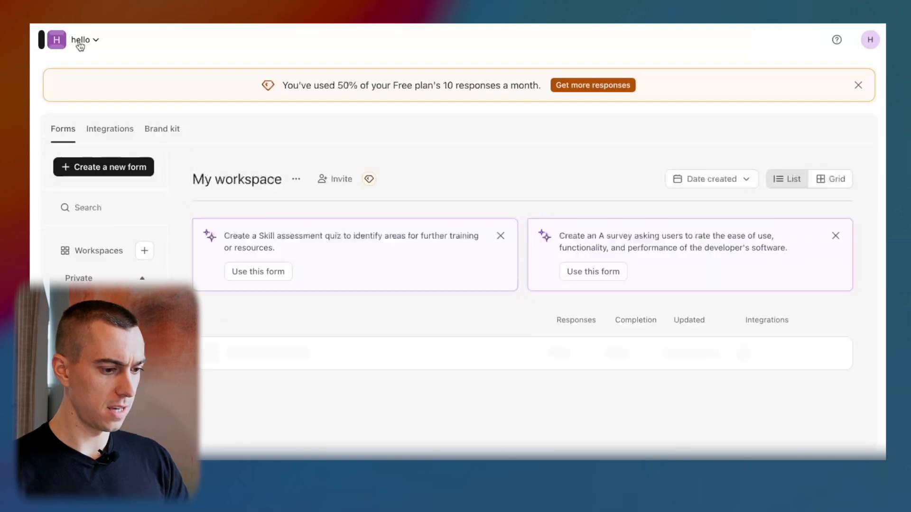
{"action": "left_click", "coordinate": [267, 353]}
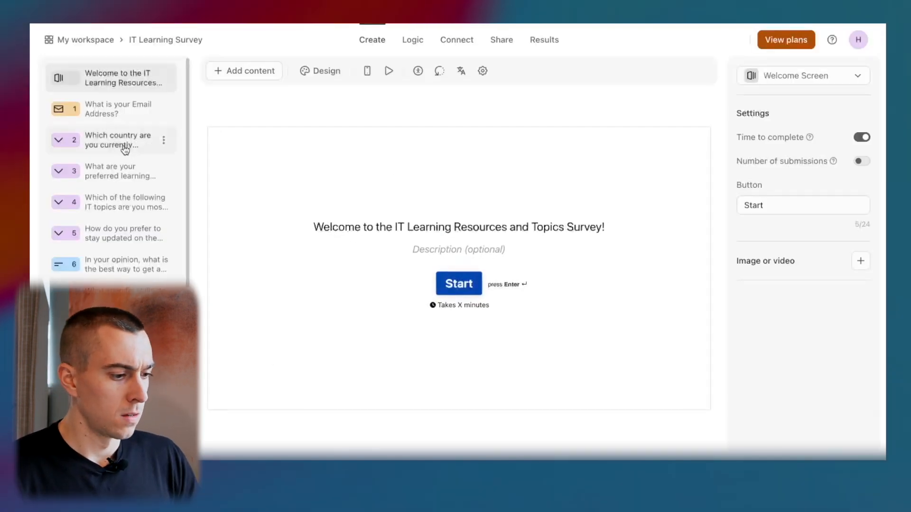
{"action": "scroll", "coordinate": [116, 173], "scroll_direction": "down", "scroll_amount": 1}
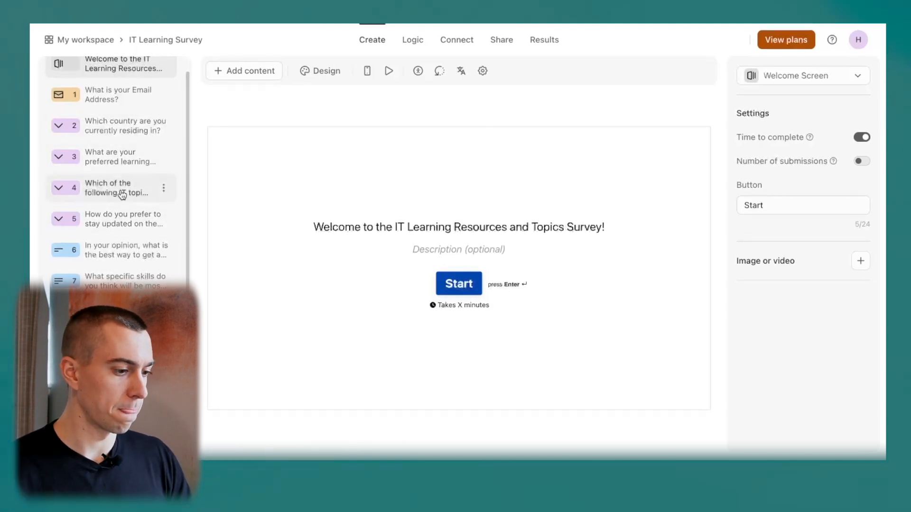
Review questions 3 to 7, from preferred learning resources through in-demand IT skills.
{"action": "left_click", "coordinate": [120, 161]}
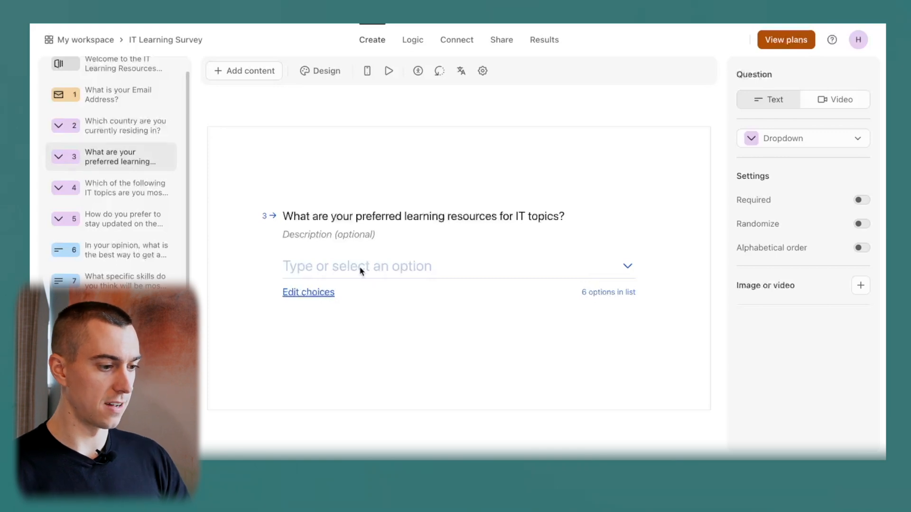
{"action": "left_click", "coordinate": [111, 193]}
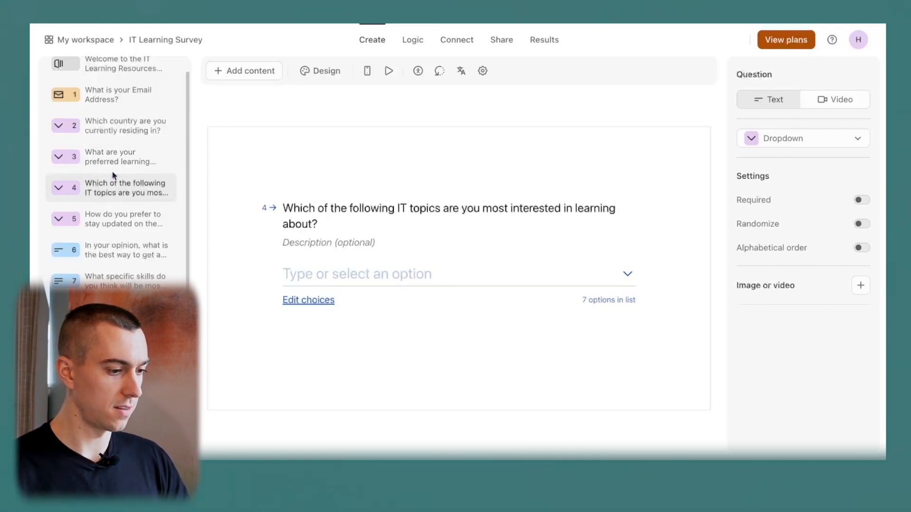
{"action": "left_click", "coordinate": [114, 219]}
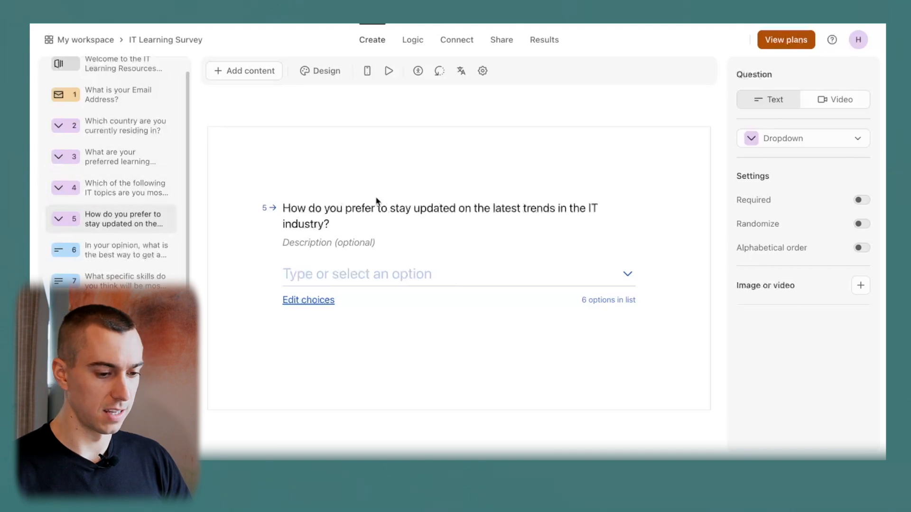
{"action": "left_click", "coordinate": [125, 250]}
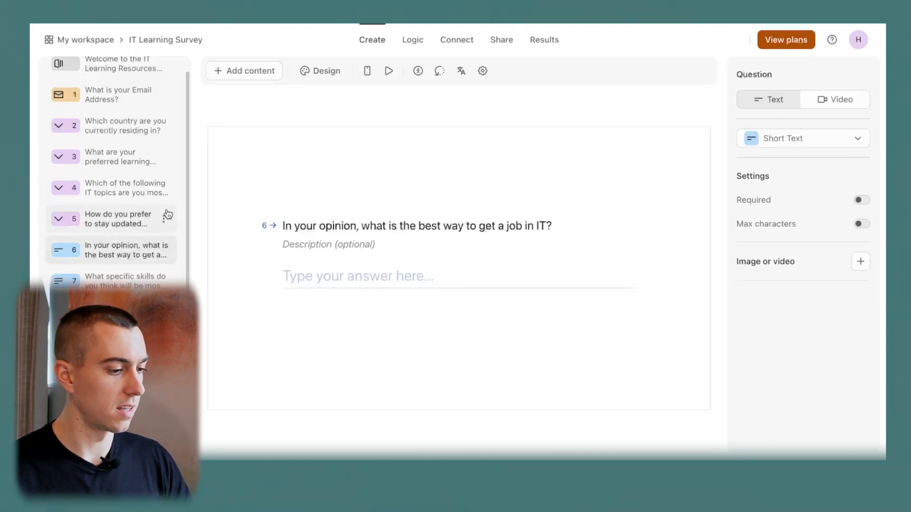
{"action": "left_click", "coordinate": [123, 281]}
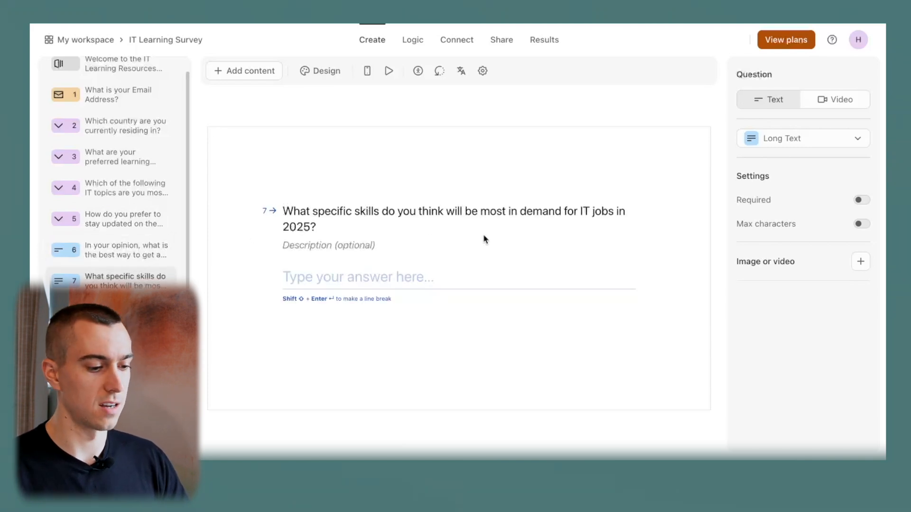
{"action": "scroll", "coordinate": [133, 132], "scroll_direction": "up", "scroll_amount": 1}
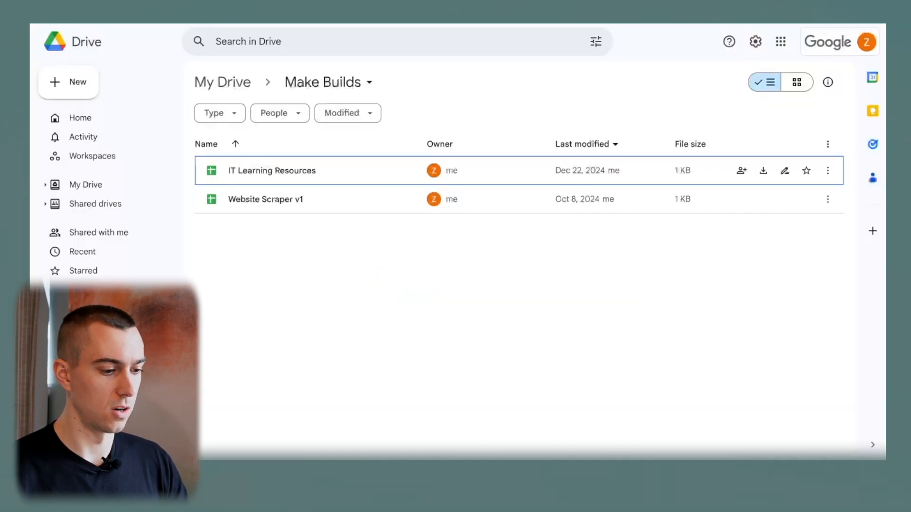
Create a new blank Google Sheets spreadsheet from Drive's New menu.
{"action": "left_click", "coordinate": [307, 299]}
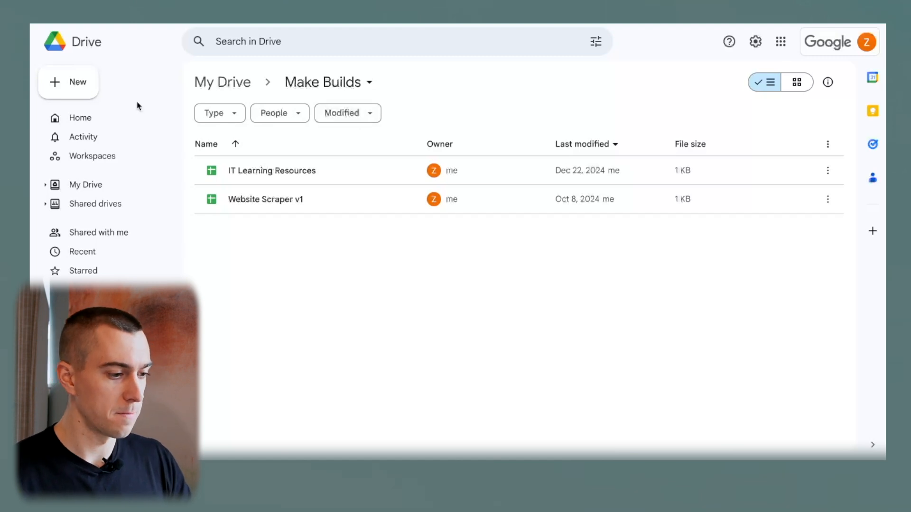
{"action": "left_click", "coordinate": [76, 91]}
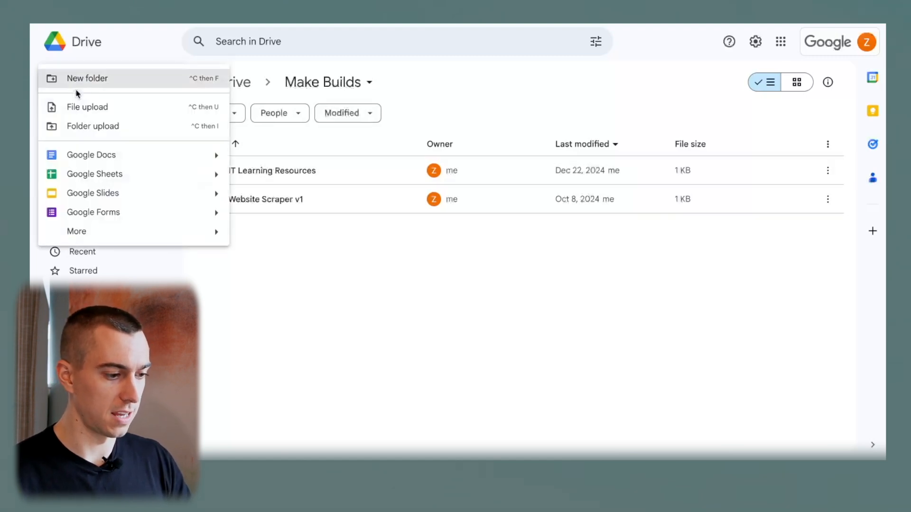
{"action": "left_click", "coordinate": [113, 176]}
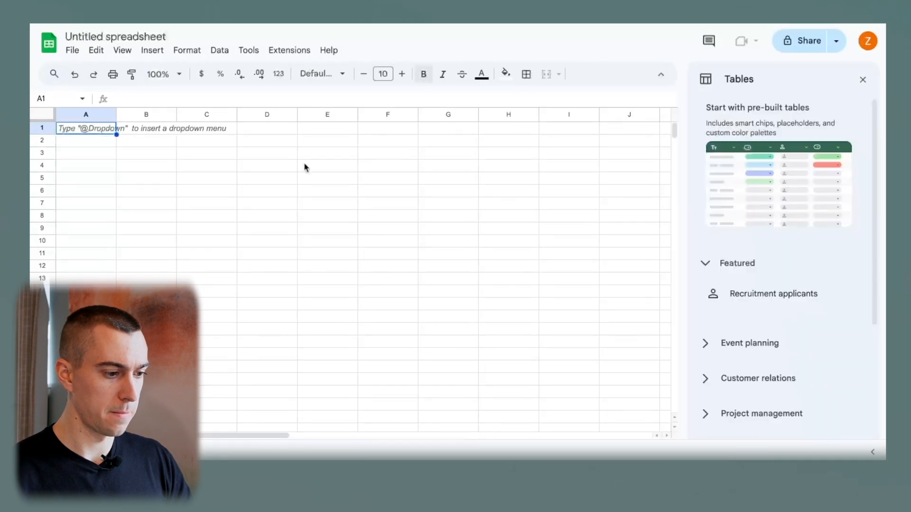
{"action": "left_click", "coordinate": [212, 208]}
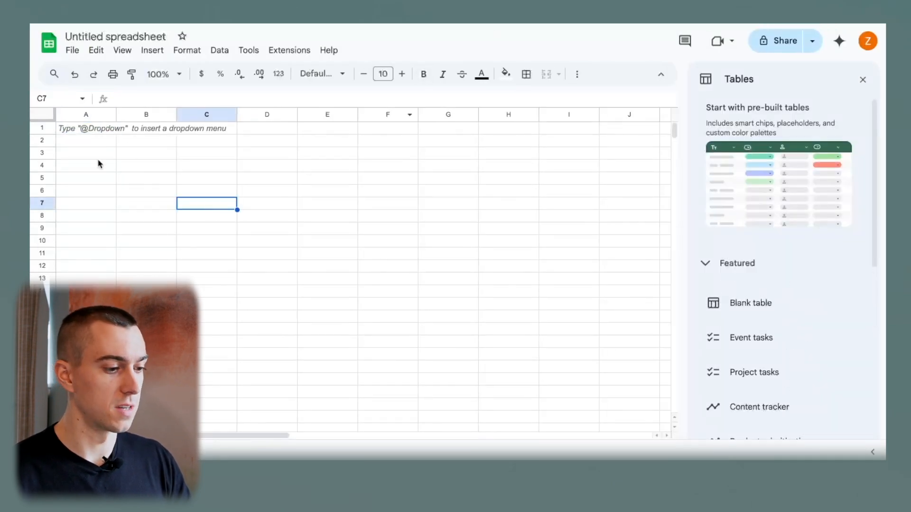
Check a few cells of the blank sheet, then open IT Learning Resources from Make Builds.
{"action": "left_click", "coordinate": [85, 131]}
{"action": "left_click", "coordinate": [138, 129]}
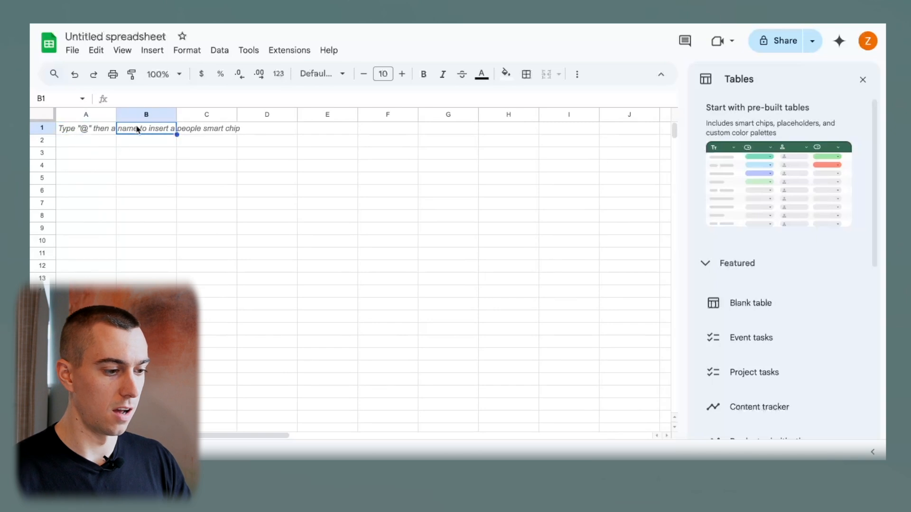
{"action": "left_click", "coordinate": [86, 134]}
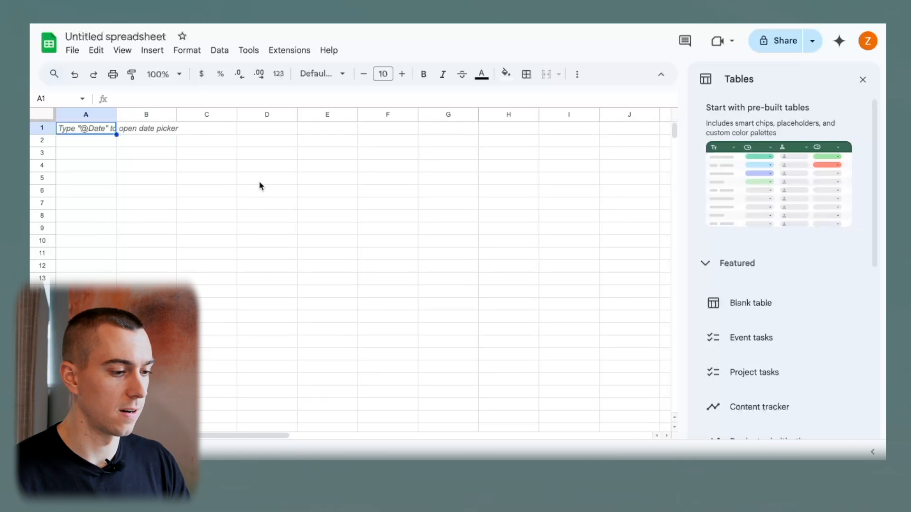
{"action": "left_click", "coordinate": [230, 170]}
{"action": "left_click", "coordinate": [166, 145]}
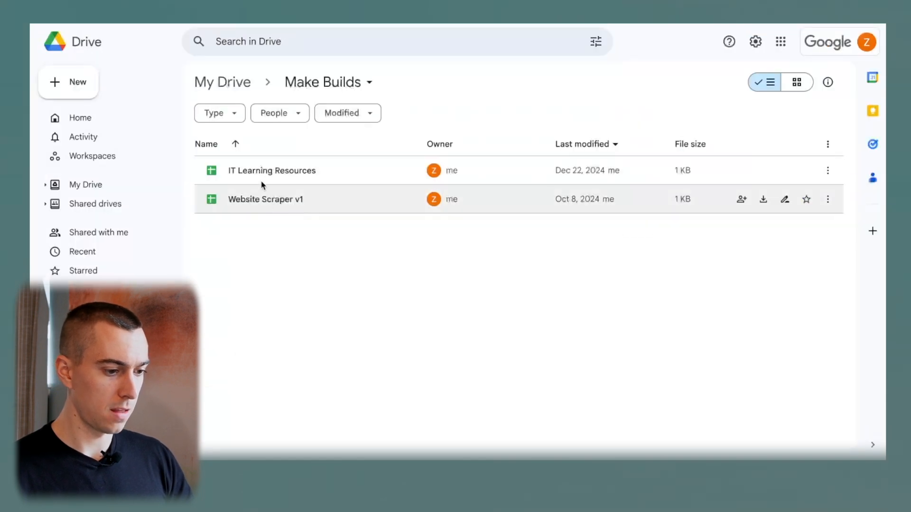
{"action": "double_click", "coordinate": [264, 177]}
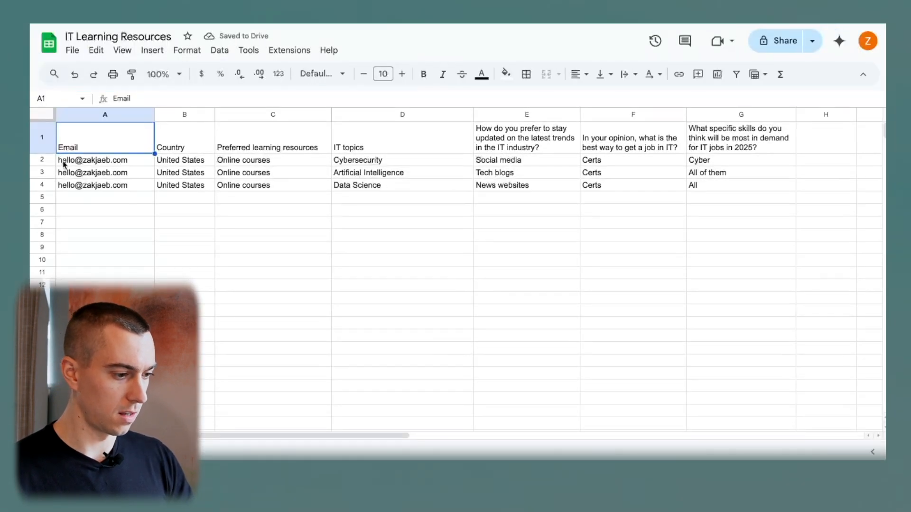
Delete sample rows 2–4 from IT Learning Resources, keeping only the header, and close the tab.
{"action": "left_click", "coordinate": [46, 159]}
{"action": "left_click", "coordinate": [41, 184], "text": "shift"}
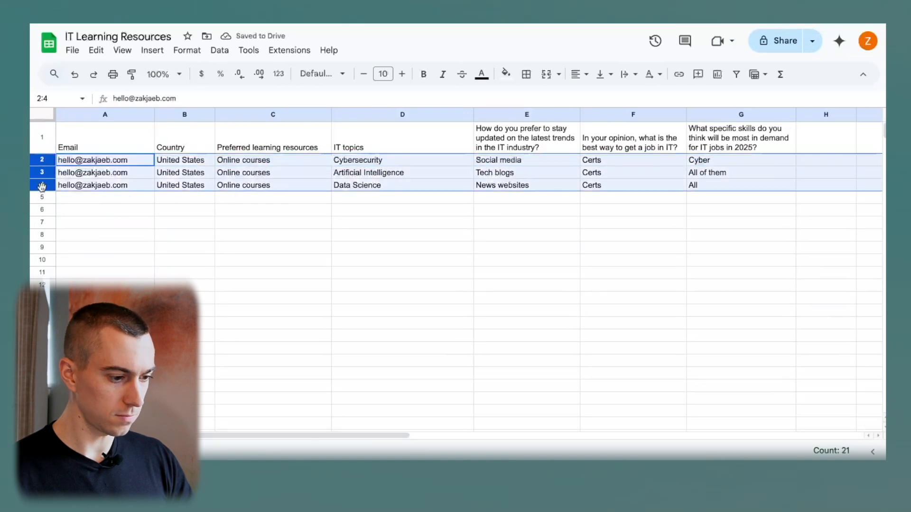
{"action": "right_click", "coordinate": [41, 184]}
{"action": "left_click", "coordinate": [95, 283]}
{"action": "left_click", "coordinate": [259, 221]}
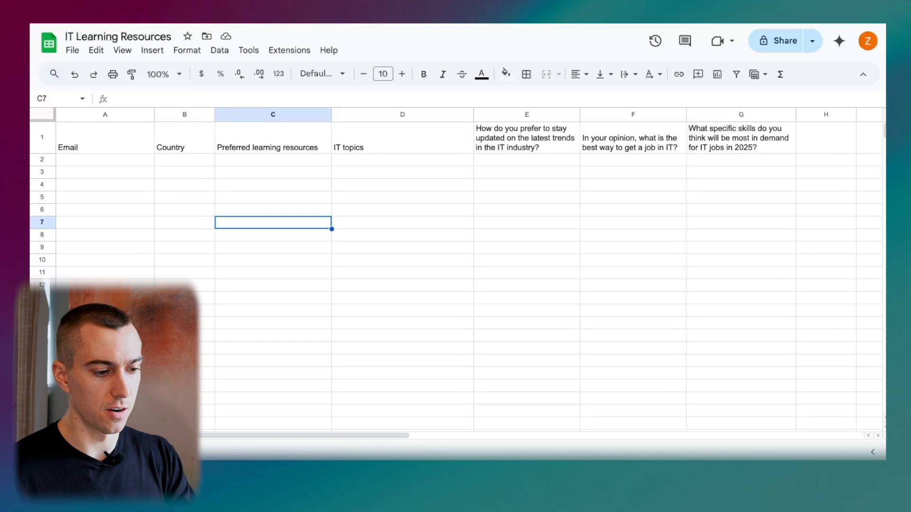
{"action": "key", "text": "ctrl+shift+Tab"}
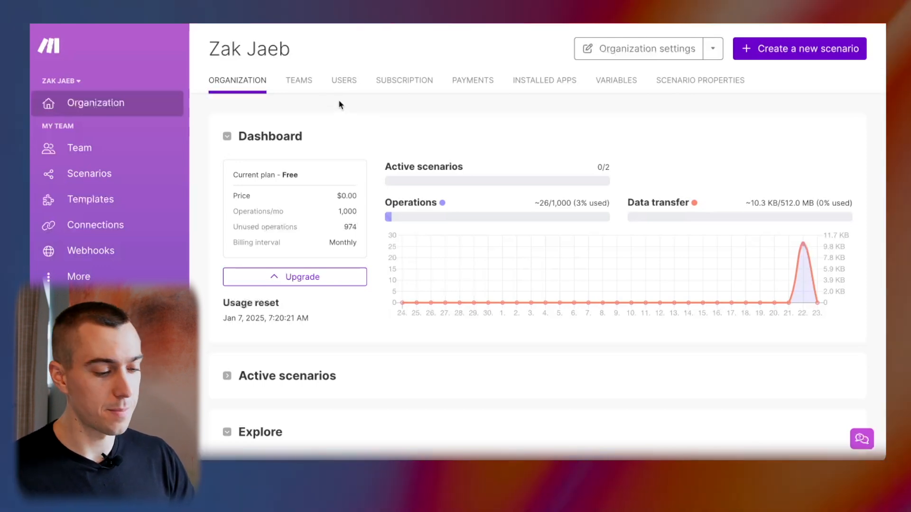
Start a new scenario in the Example Builds folder and search 'typefor' to list Typeform's modules.
{"action": "left_click", "coordinate": [97, 182]}
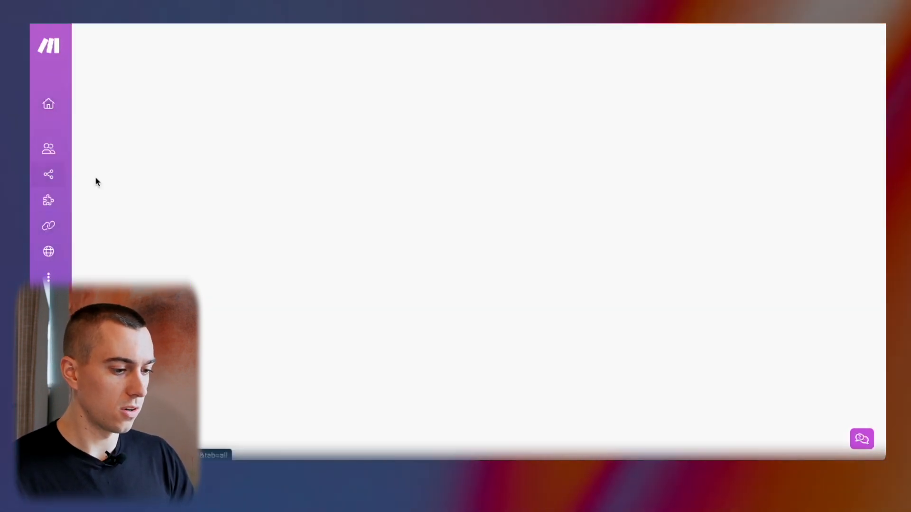
{"action": "left_click", "coordinate": [149, 159]}
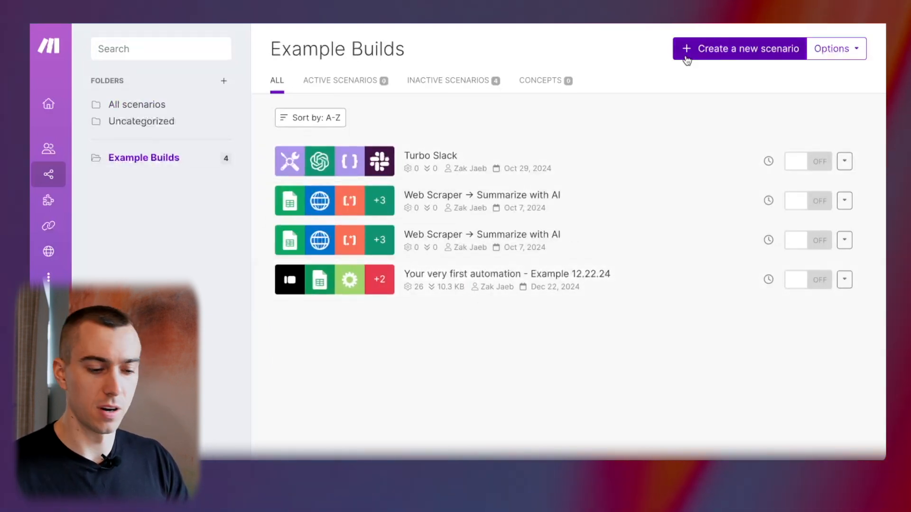
{"action": "left_click", "coordinate": [730, 54]}
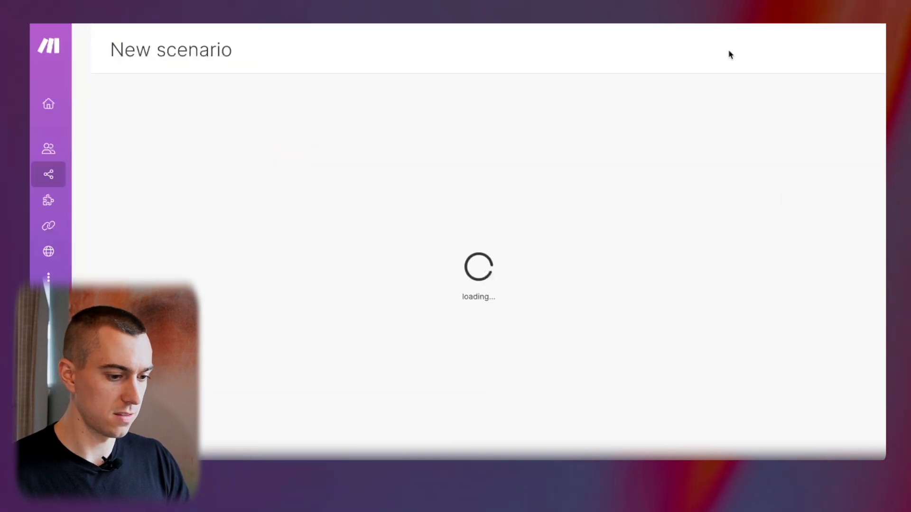
{"action": "left_click", "coordinate": [664, 353]}
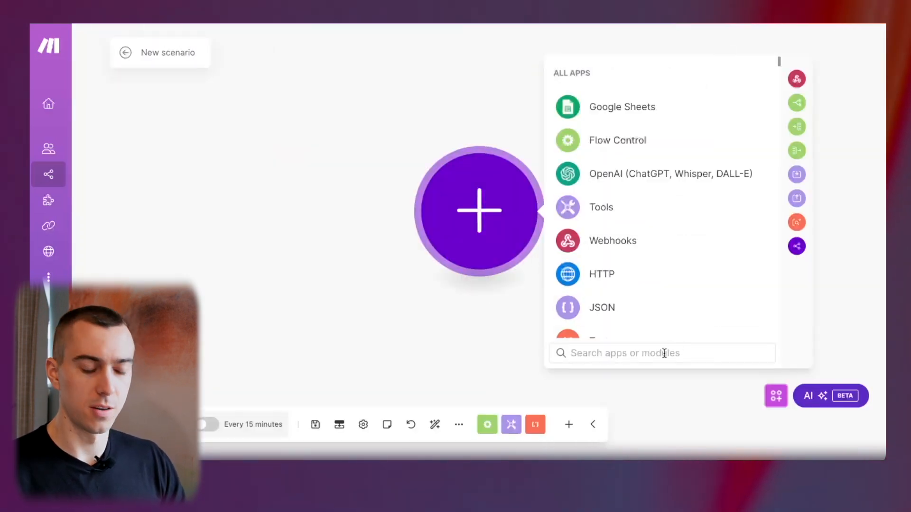
{"action": "type", "text": "typefor"}
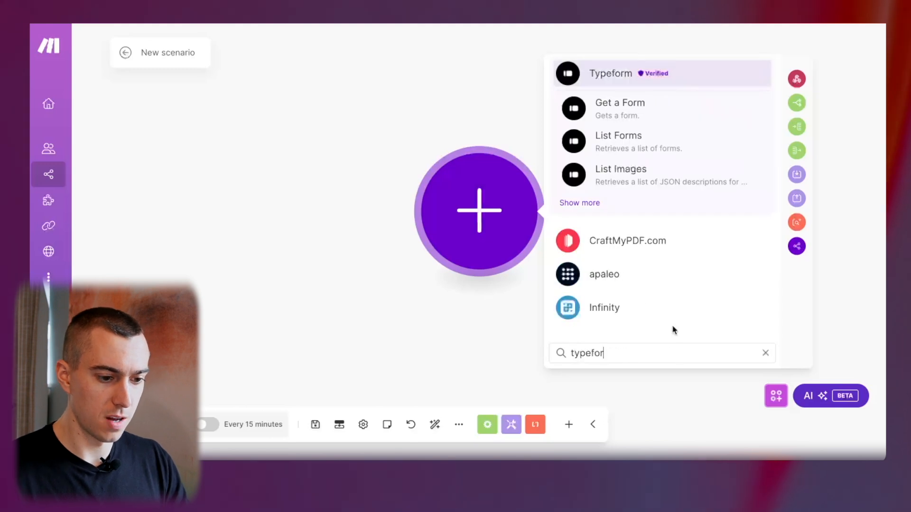
{"action": "left_click", "coordinate": [584, 204]}
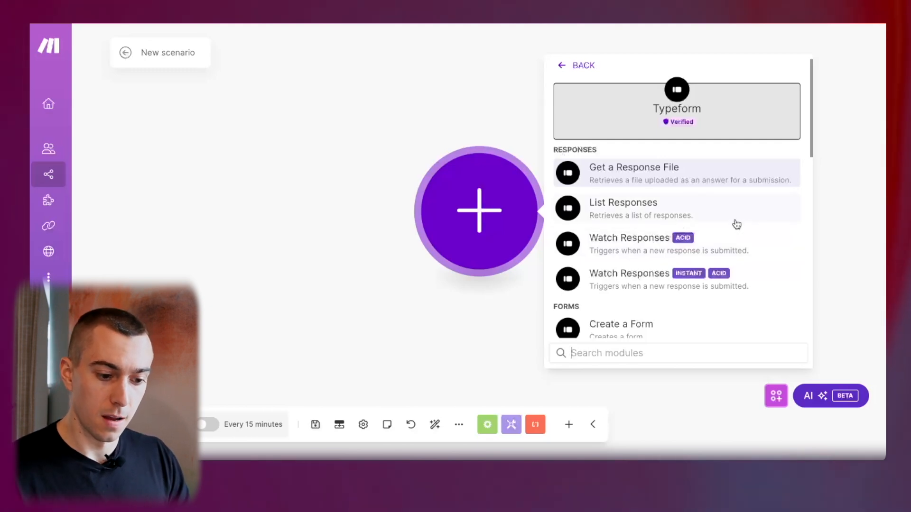
Add a Typeform Watch Responses trigger and authorize the My Typeform connection for a new webhook.
{"action": "left_click", "coordinate": [625, 286]}
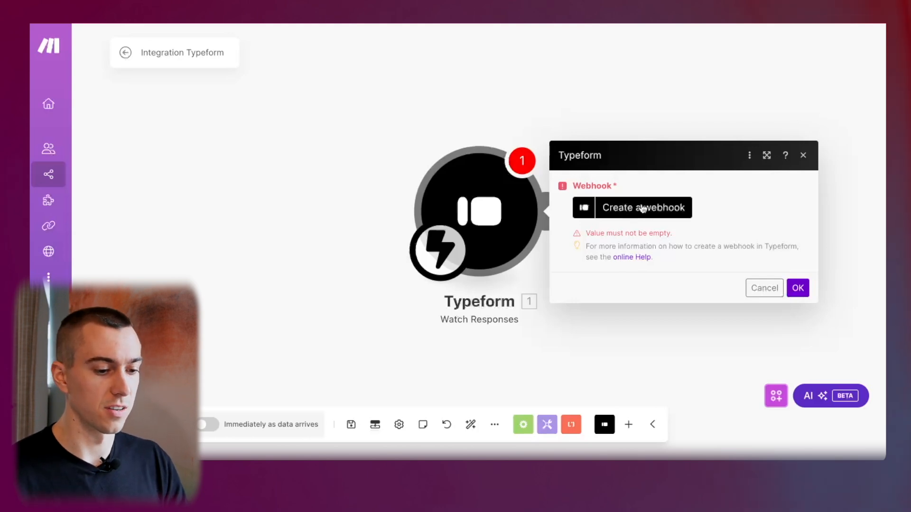
{"action": "left_click", "coordinate": [642, 208]}
{"action": "left_click", "coordinate": [504, 232]}
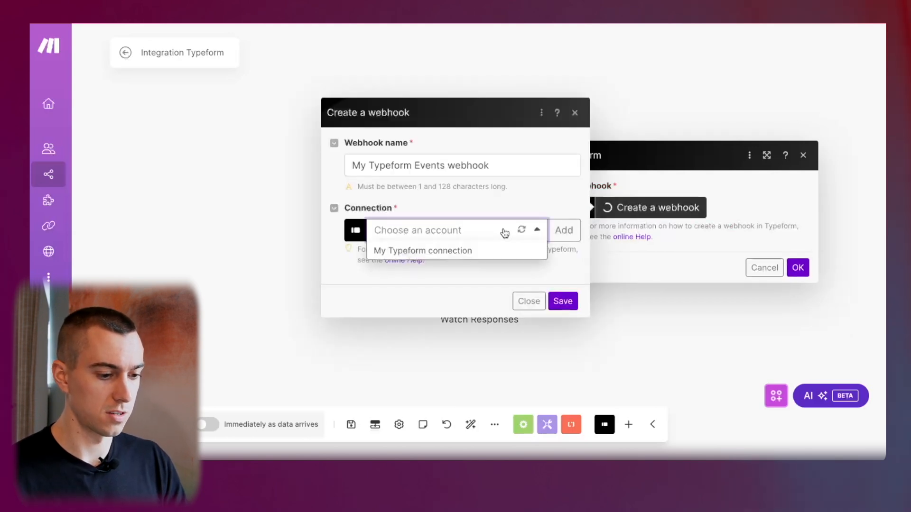
{"action": "left_click", "coordinate": [452, 253]}
{"action": "left_click", "coordinate": [721, 272]}
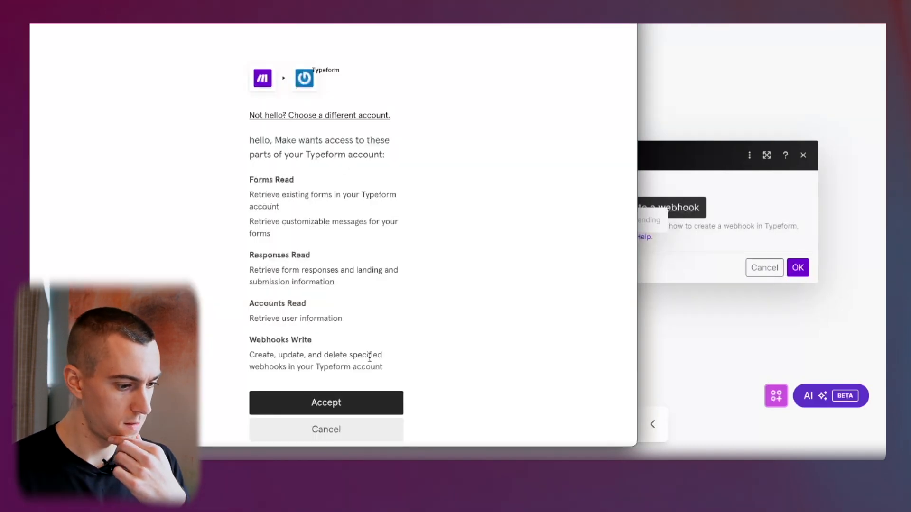
{"action": "left_click", "coordinate": [335, 405]}
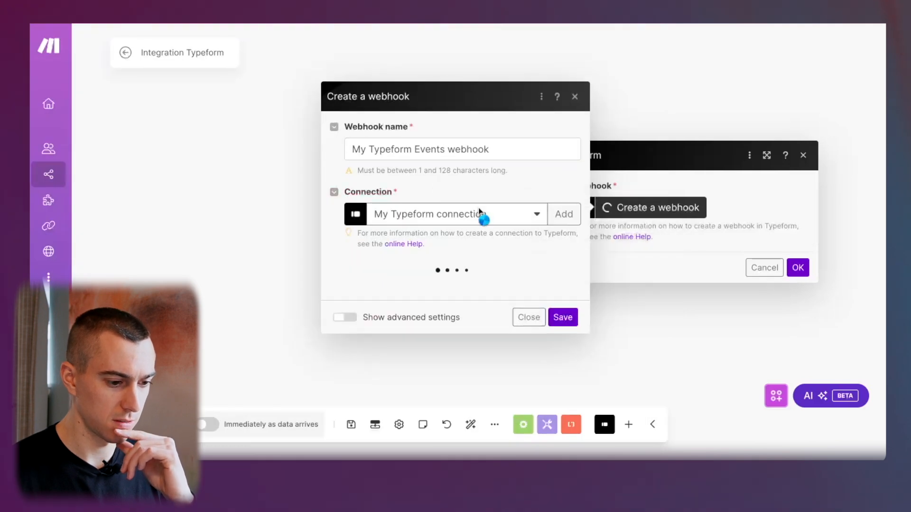
Point the webhook at the IT Learning Survey form, save it, and confirm the trigger.
{"action": "left_click", "coordinate": [494, 242]}
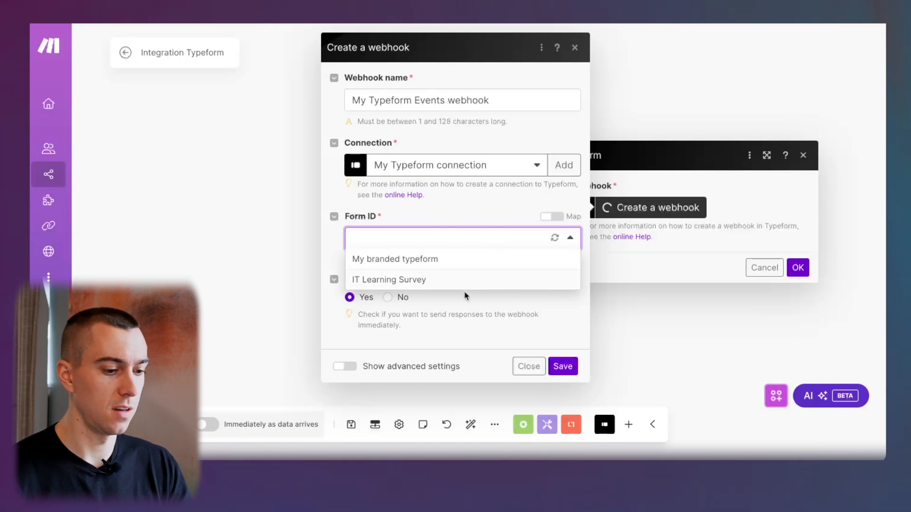
{"action": "left_click", "coordinate": [435, 283]}
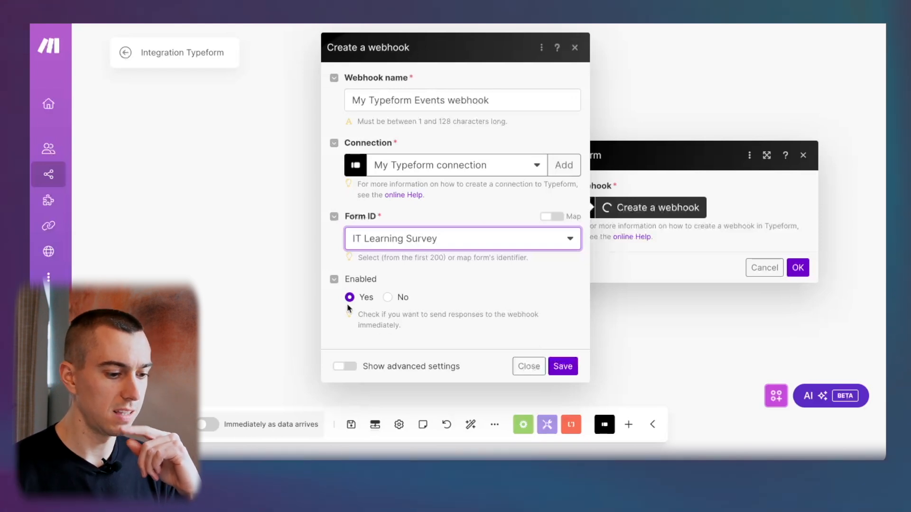
{"action": "left_click", "coordinate": [562, 366]}
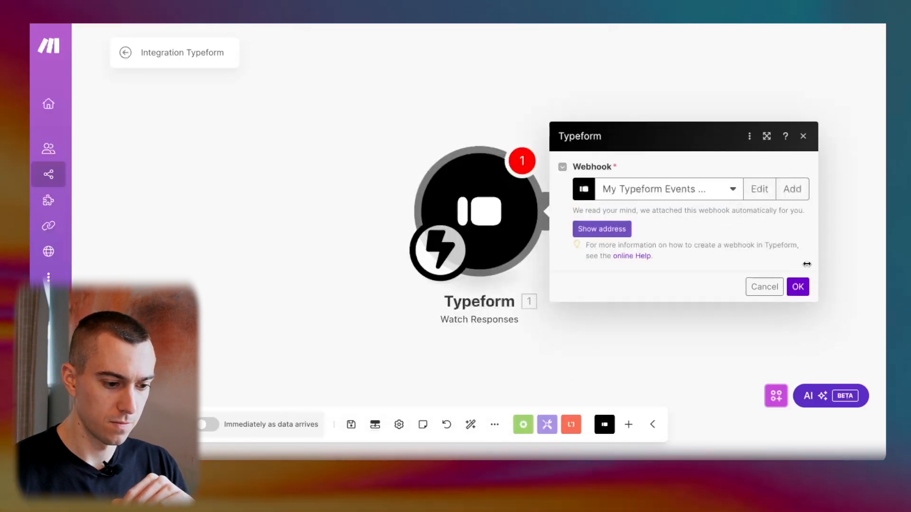
{"action": "left_click", "coordinate": [798, 287]}
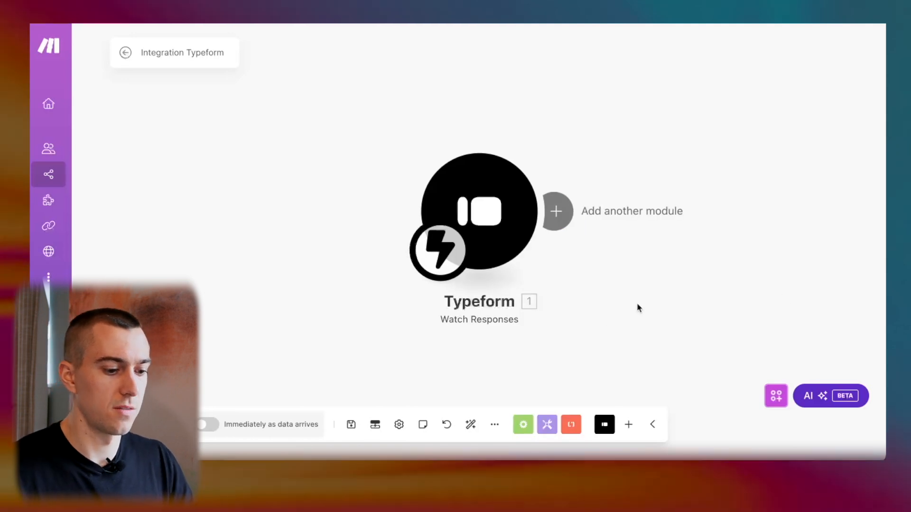
{"action": "left_click_drag", "start_coordinate": [637, 305], "coordinate": [511, 303]}
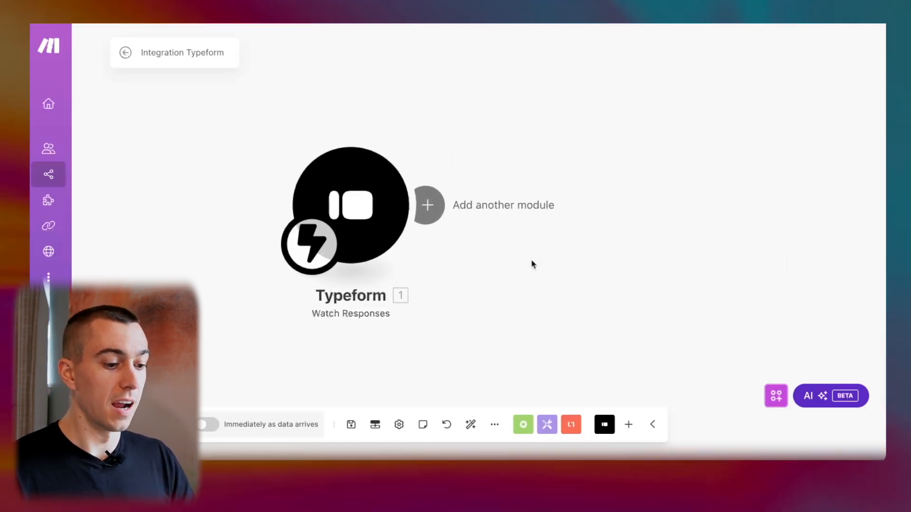
{"action": "left_click_drag", "start_coordinate": [532, 260], "coordinate": [469, 266]}
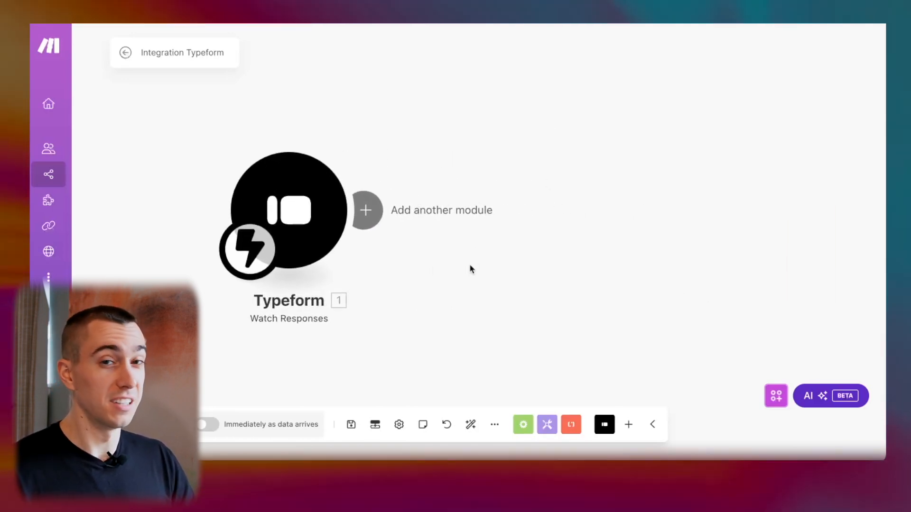
Add a Google Sheets Update a Row module after Typeform, keeping Search by path.
{"action": "left_click", "coordinate": [373, 221]}
{"action": "left_click", "coordinate": [676, 178]}
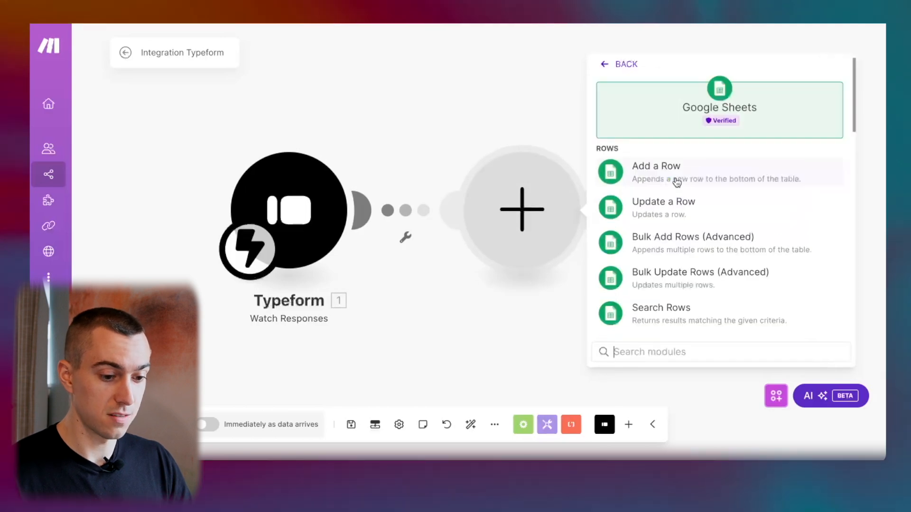
{"action": "left_click", "coordinate": [677, 210]}
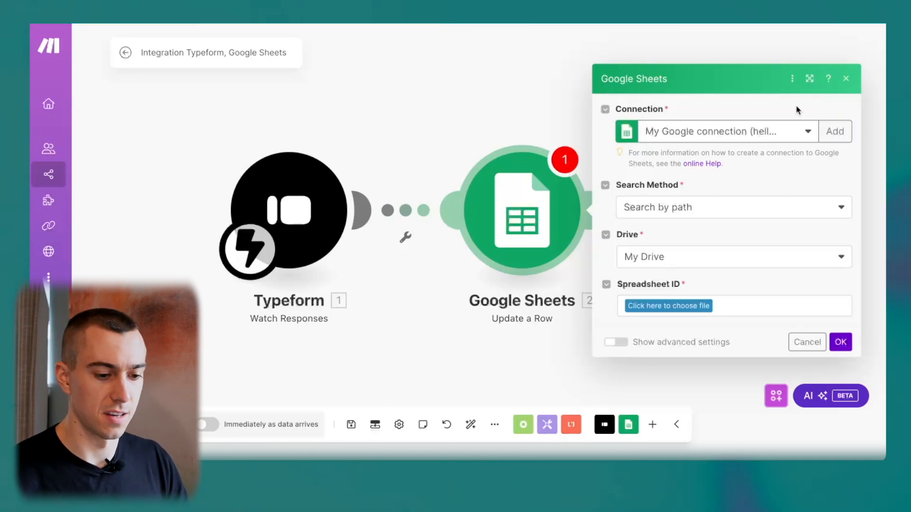
{"action": "left_click", "coordinate": [755, 208]}
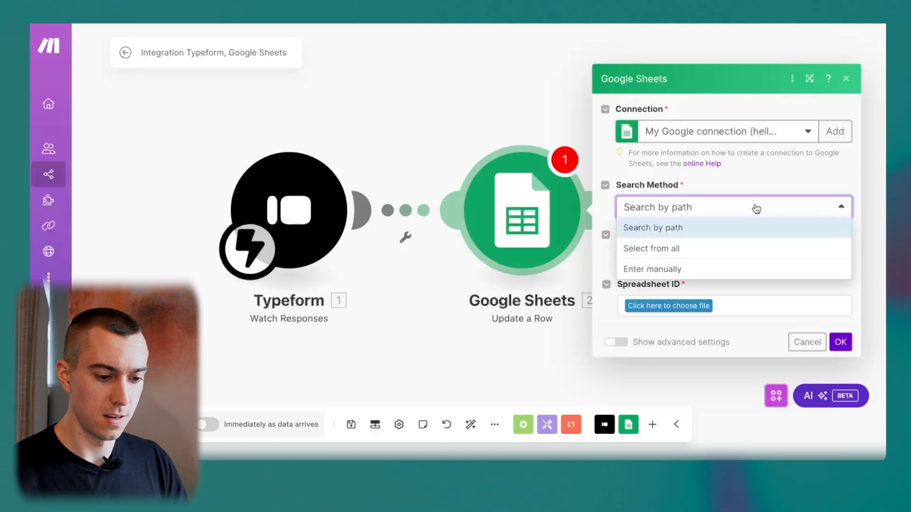
{"action": "left_click", "coordinate": [756, 209]}
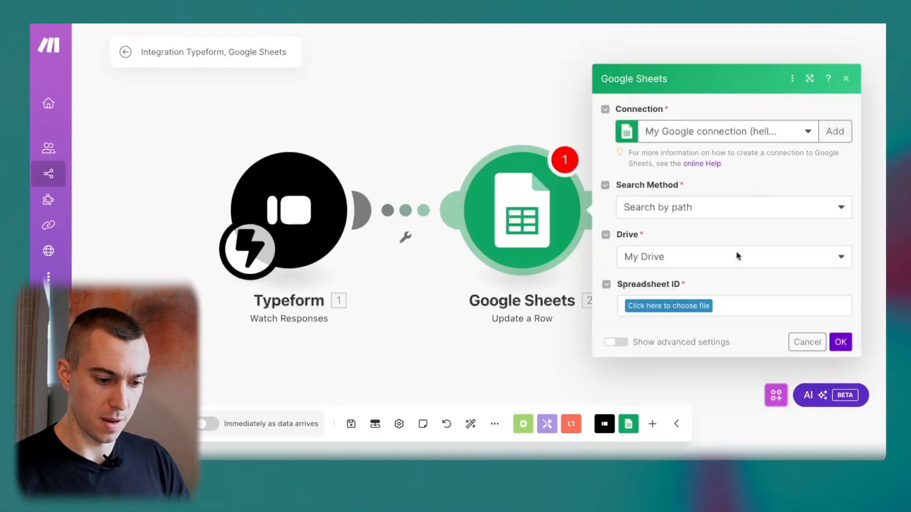
Target Sheet1 of the Make Builds/IT Learning Resources spreadsheet.
{"action": "left_click", "coordinate": [694, 308]}
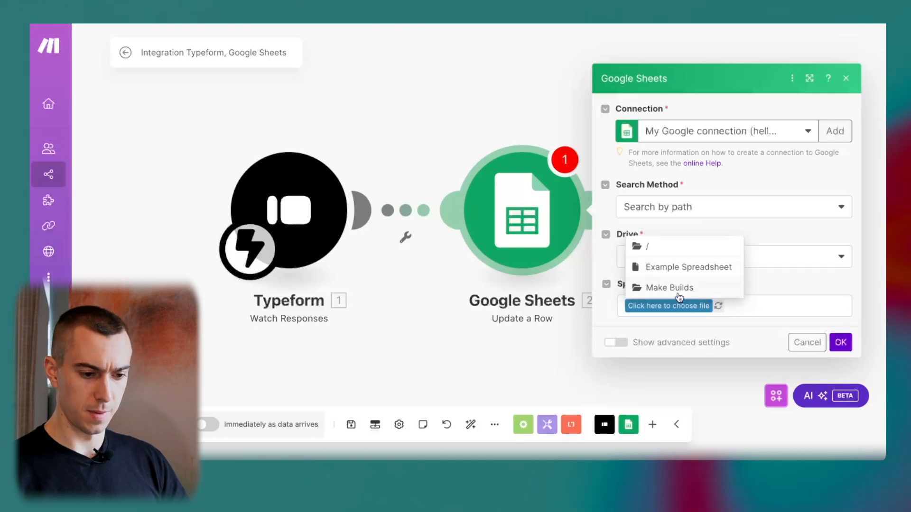
{"action": "left_click", "coordinate": [678, 294]}
{"action": "left_click", "coordinate": [711, 310]}
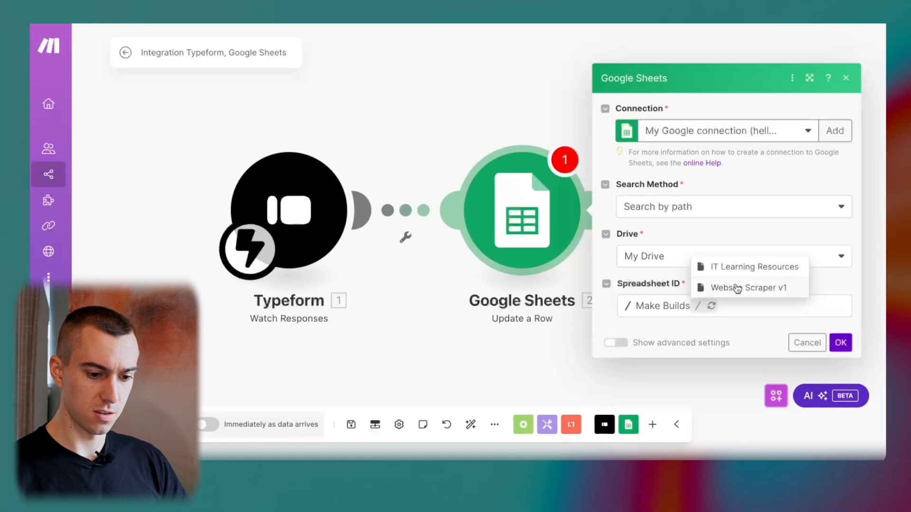
{"action": "left_click", "coordinate": [747, 269]}
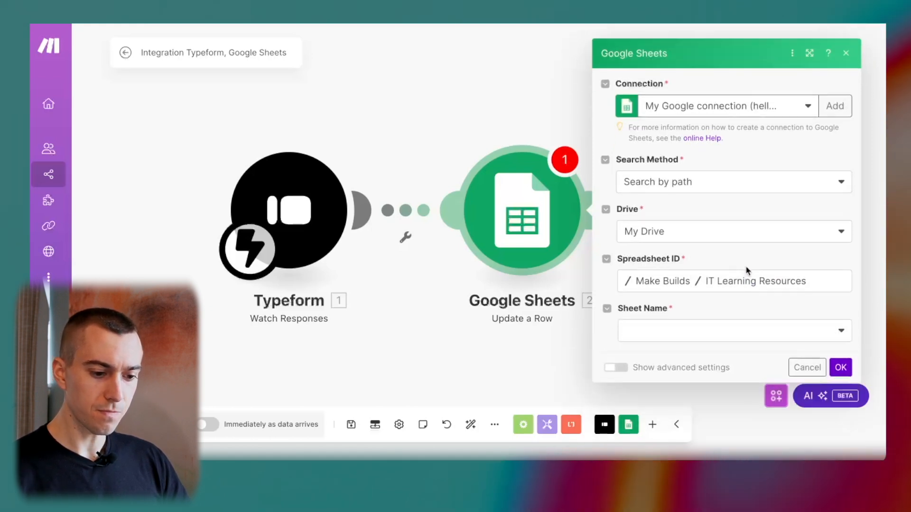
{"action": "left_click", "coordinate": [685, 334]}
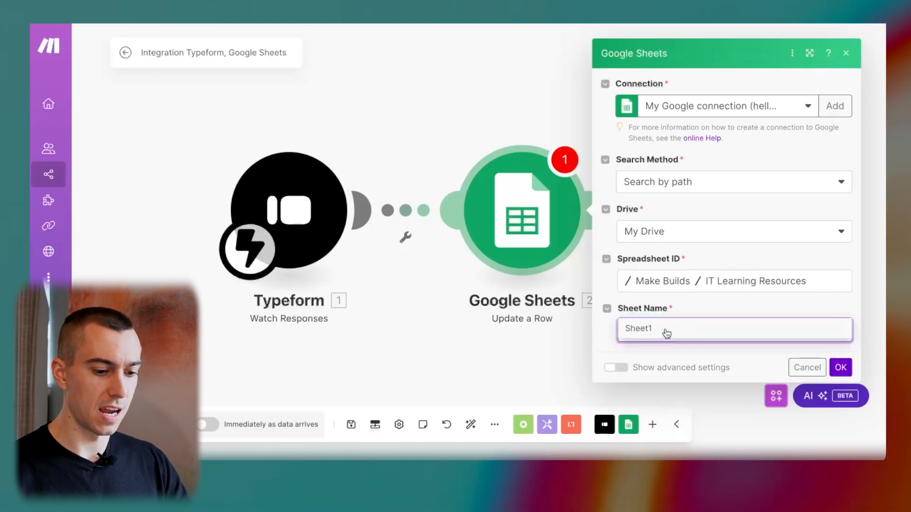
{"action": "left_click", "coordinate": [666, 332]}
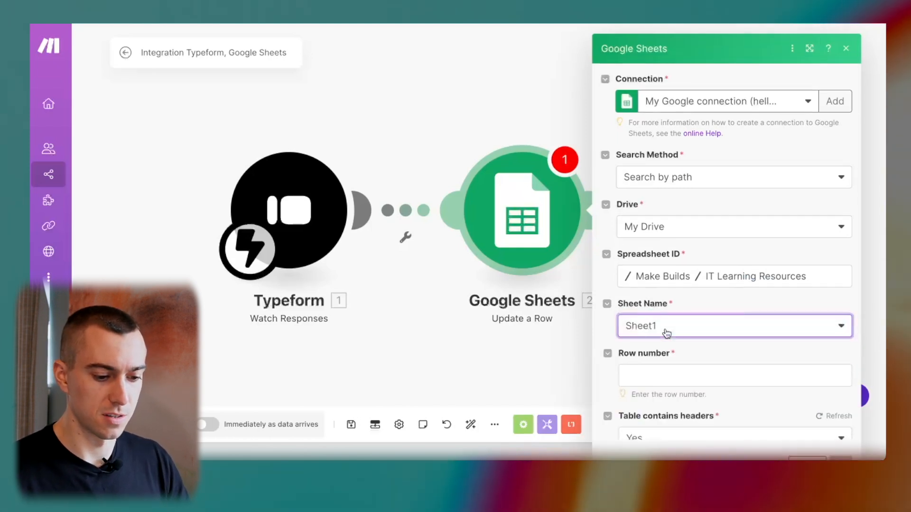
Enter 1 as the row number to update.
{"action": "scroll", "coordinate": [727, 346], "scroll_direction": "down", "scroll_amount": 2}
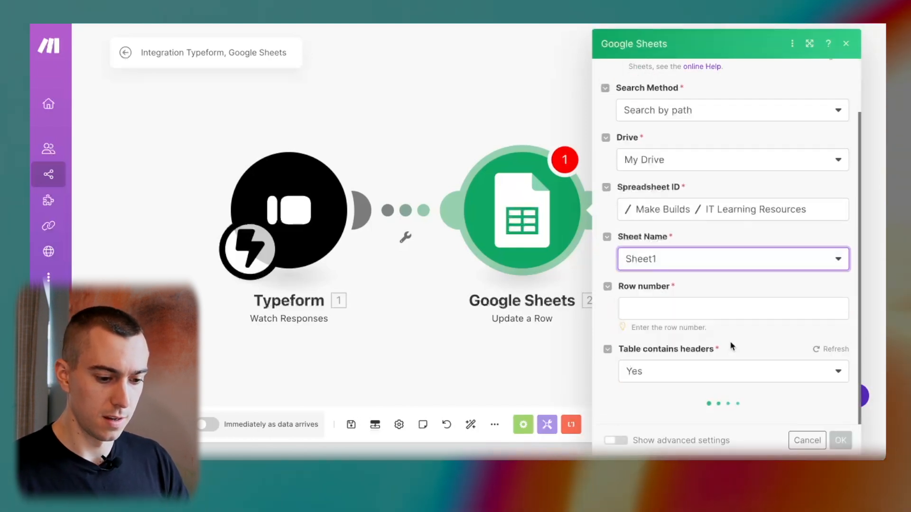
{"action": "left_click", "coordinate": [704, 307]}
{"action": "left_click", "coordinate": [722, 281]}
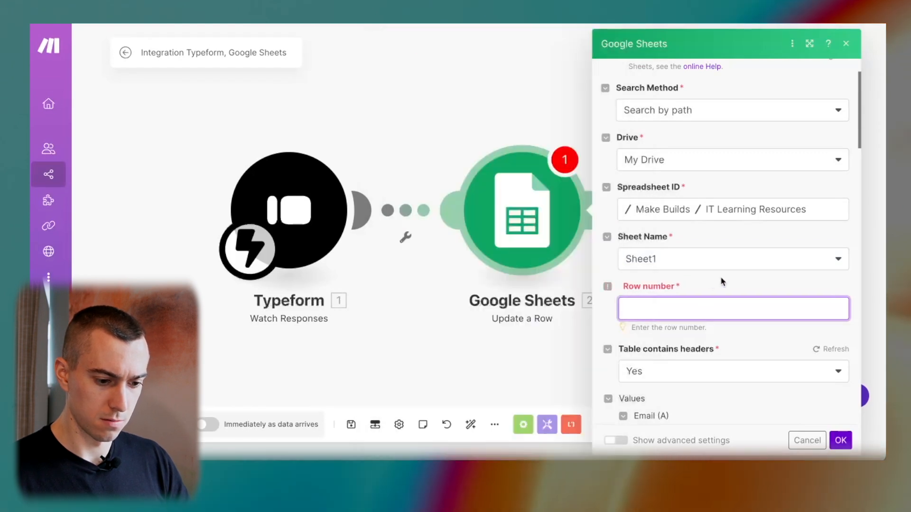
{"action": "scroll", "coordinate": [721, 282], "scroll_direction": "down", "scroll_amount": 3}
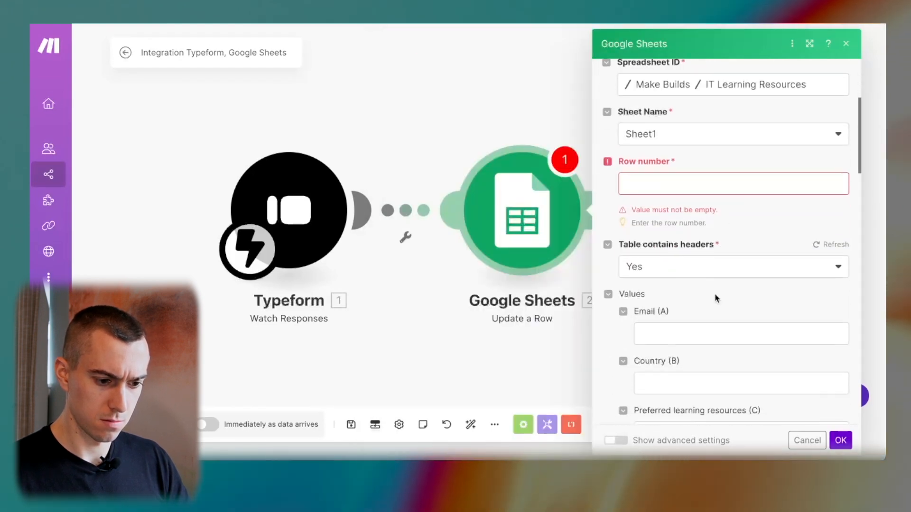
{"action": "left_click", "coordinate": [713, 179]}
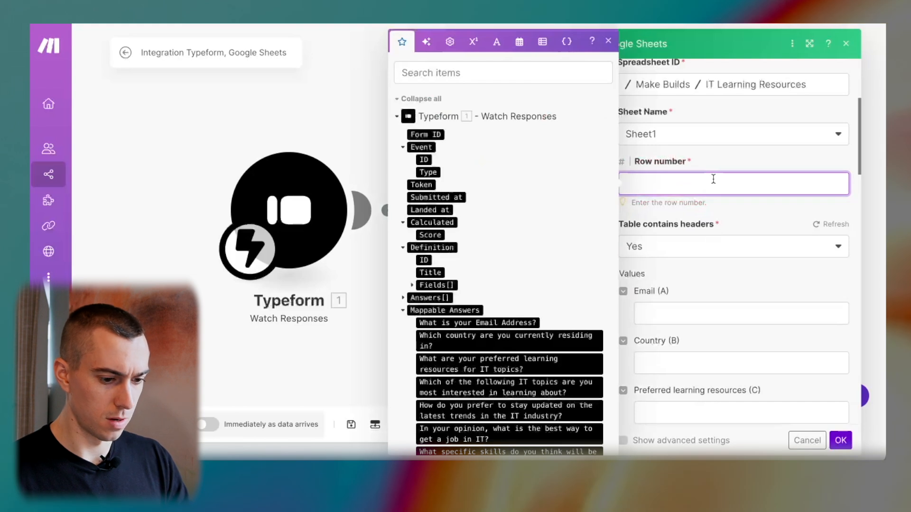
{"action": "type", "text": "1"}
{"action": "left_click", "coordinate": [733, 161]}
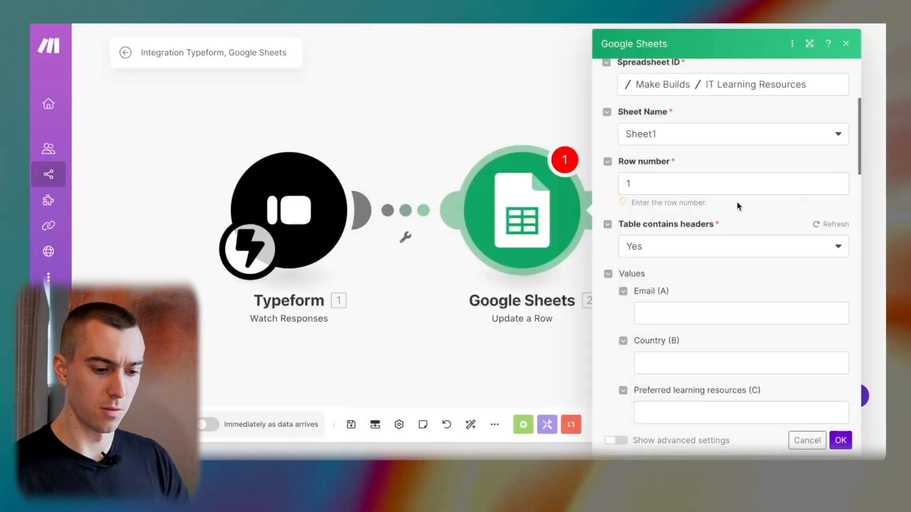
{"action": "scroll", "coordinate": [738, 204], "scroll_direction": "down", "scroll_amount": 3}
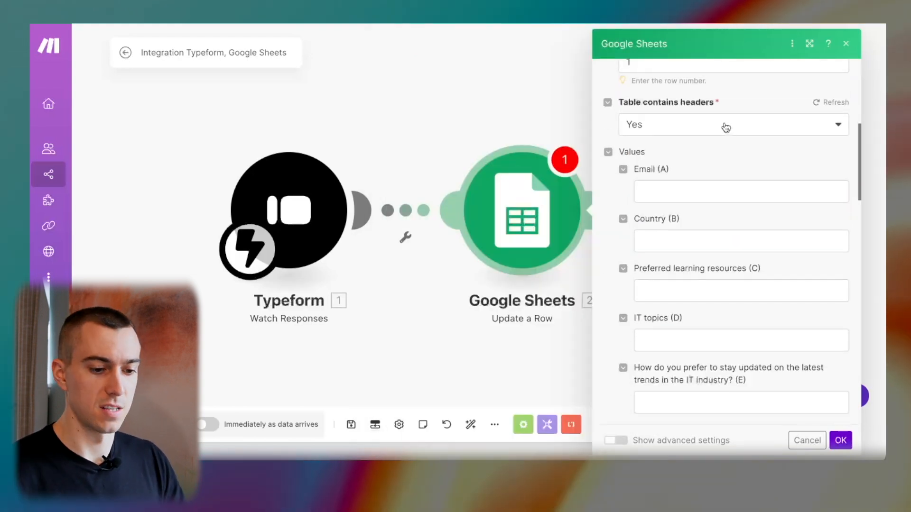
{"action": "scroll", "coordinate": [711, 177], "scroll_direction": "down", "scroll_amount": 2}
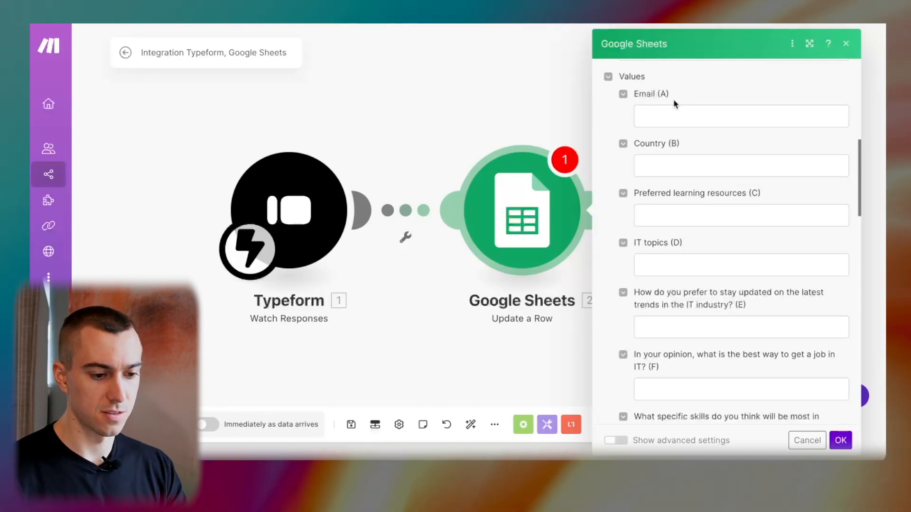
{"action": "scroll", "coordinate": [678, 109], "scroll_direction": "down", "scroll_amount": 3}
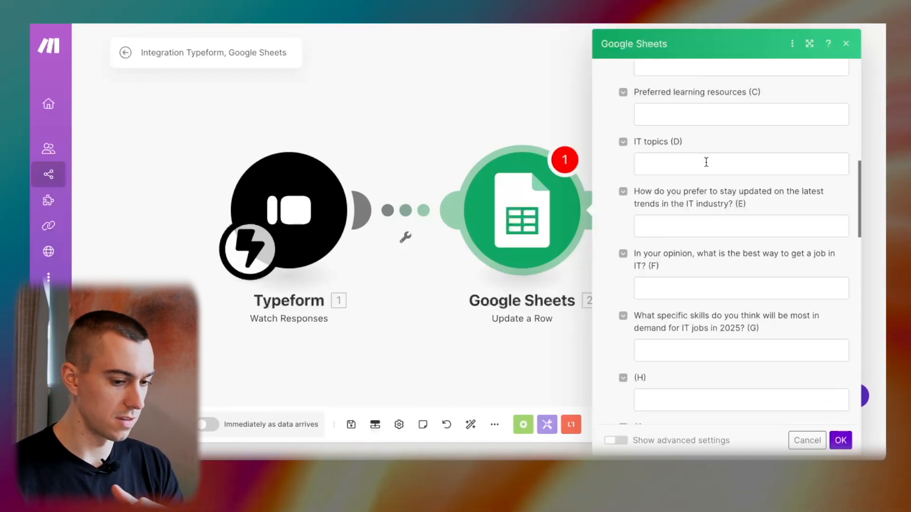
{"action": "scroll", "coordinate": [706, 162], "scroll_direction": "down", "scroll_amount": 3}
{"action": "scroll", "coordinate": [706, 162], "scroll_direction": "up", "scroll_amount": 7}
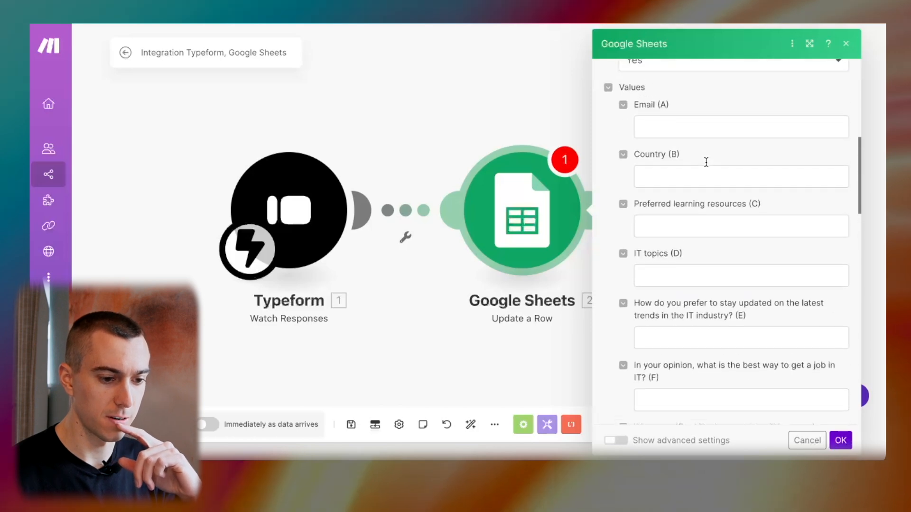
{"action": "scroll", "coordinate": [707, 165], "scroll_direction": "up", "scroll_amount": 1}
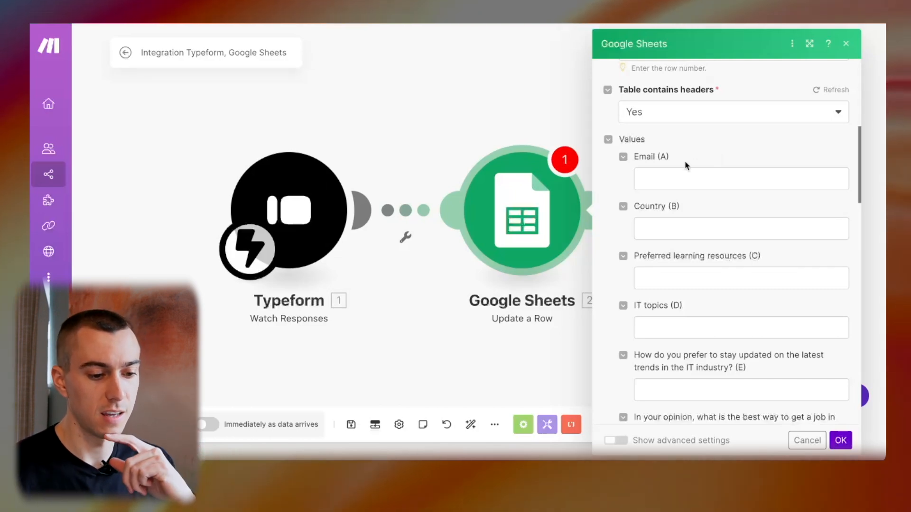
Map the Typeform email, country, learning-resources and IT-topics answers into columns A–D.
{"action": "left_click", "coordinate": [668, 183]}
{"action": "scroll", "coordinate": [563, 235], "scroll_direction": "down", "scroll_amount": 1}
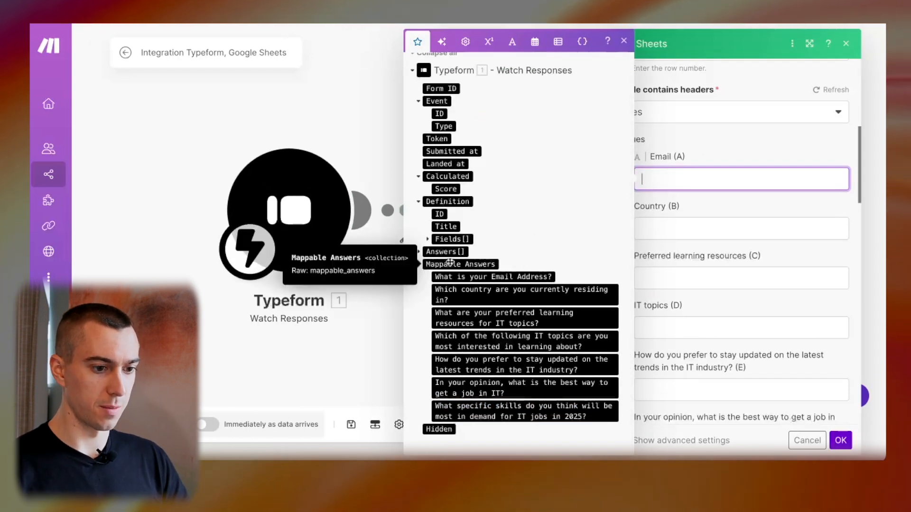
{"action": "left_click", "coordinate": [503, 276]}
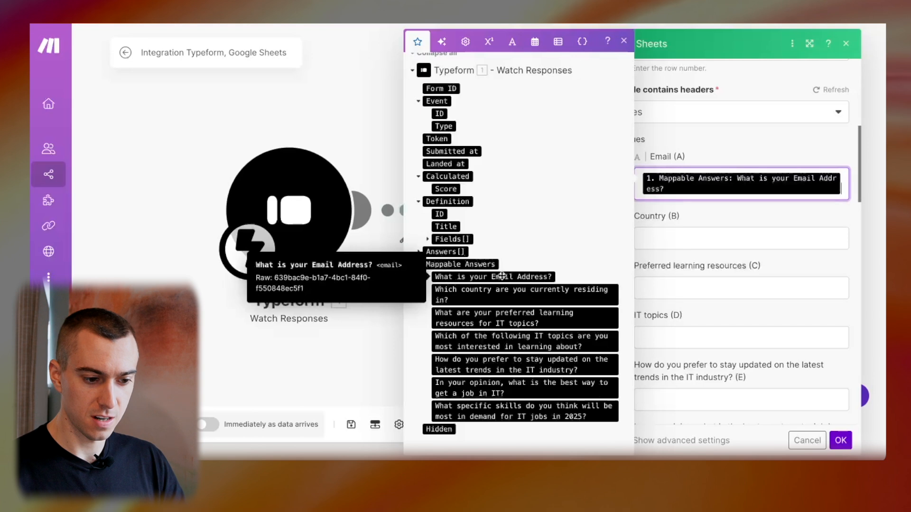
{"action": "left_click", "coordinate": [723, 236]}
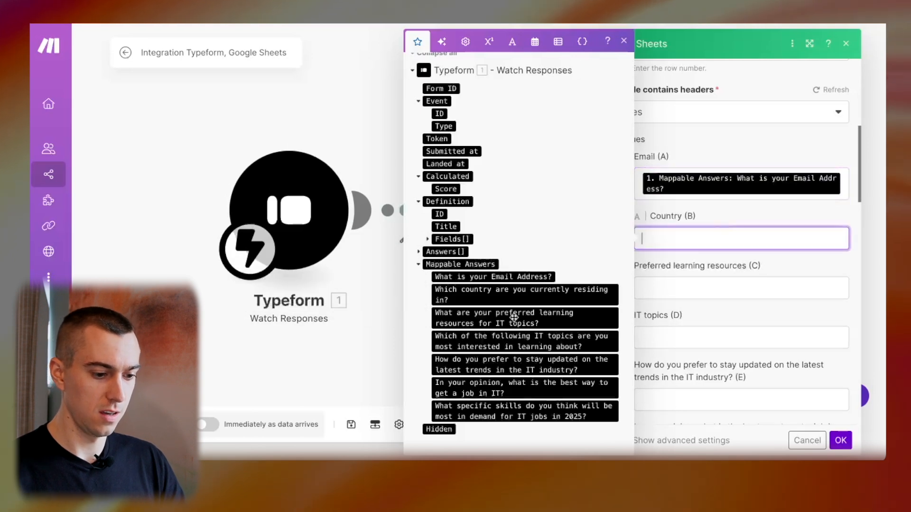
{"action": "left_click", "coordinate": [511, 293]}
{"action": "key", "text": "Tab"}
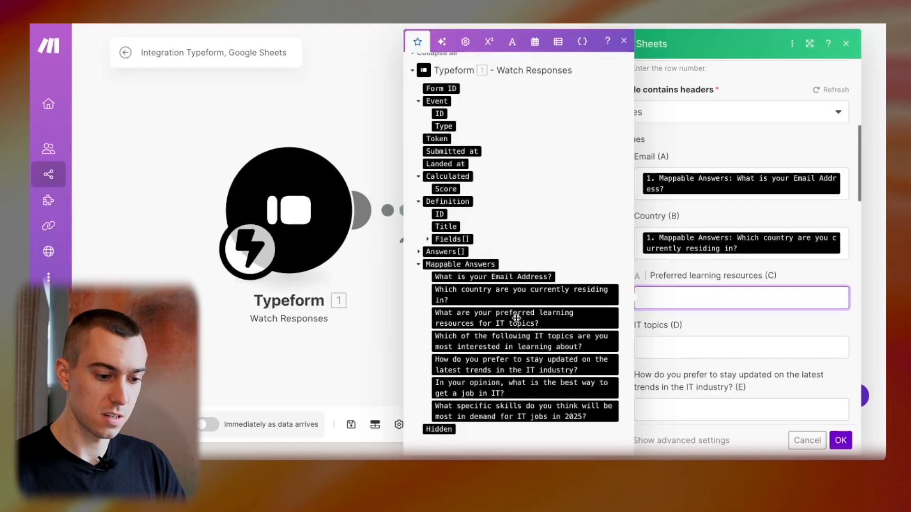
{"action": "left_click", "coordinate": [522, 317]}
{"action": "left_click", "coordinate": [682, 361]}
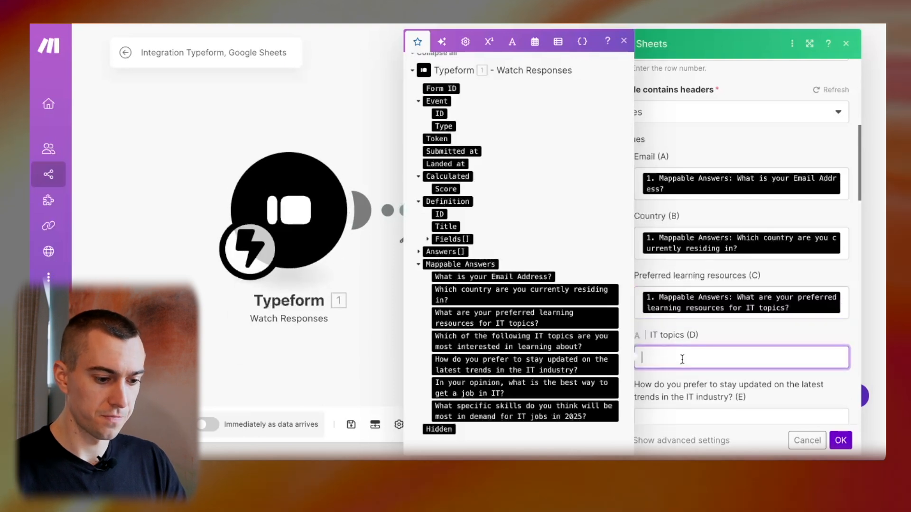
{"action": "left_click", "coordinate": [580, 339]}
Map the stay-updated, getting-a-job and in-demand-skills answers into columns E–G.
{"action": "scroll", "coordinate": [709, 338], "scroll_direction": "down", "scroll_amount": 3}
{"action": "left_click", "coordinate": [766, 340]}
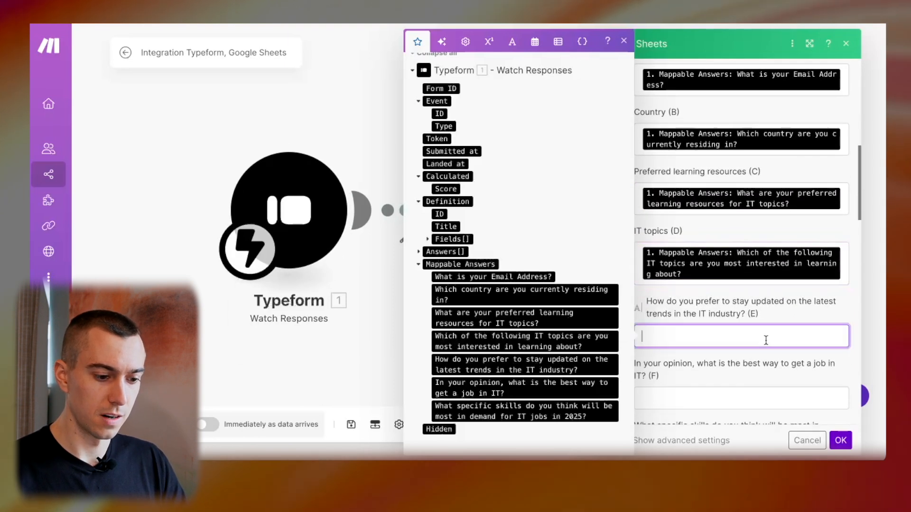
{"action": "left_click", "coordinate": [544, 363]}
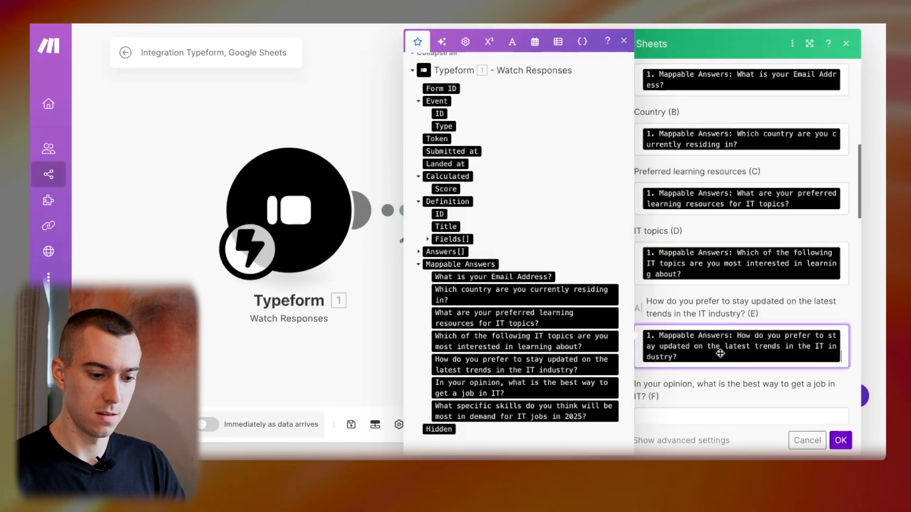
{"action": "scroll", "coordinate": [721, 357], "scroll_direction": "down", "scroll_amount": 3}
{"action": "left_click", "coordinate": [721, 281]}
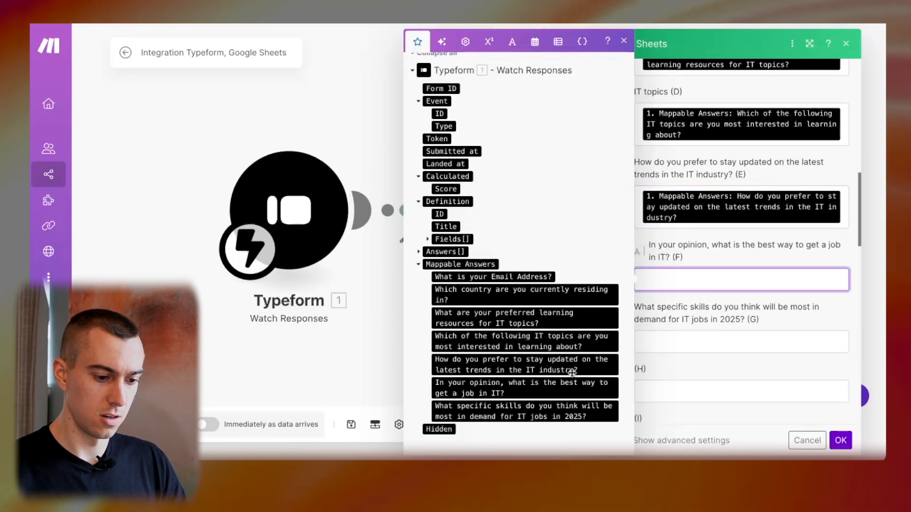
{"action": "left_click", "coordinate": [544, 391]}
{"action": "scroll", "coordinate": [740, 303], "scroll_direction": "down", "scroll_amount": 3}
{"action": "left_click", "coordinate": [712, 254]}
{"action": "left_click", "coordinate": [549, 417]}
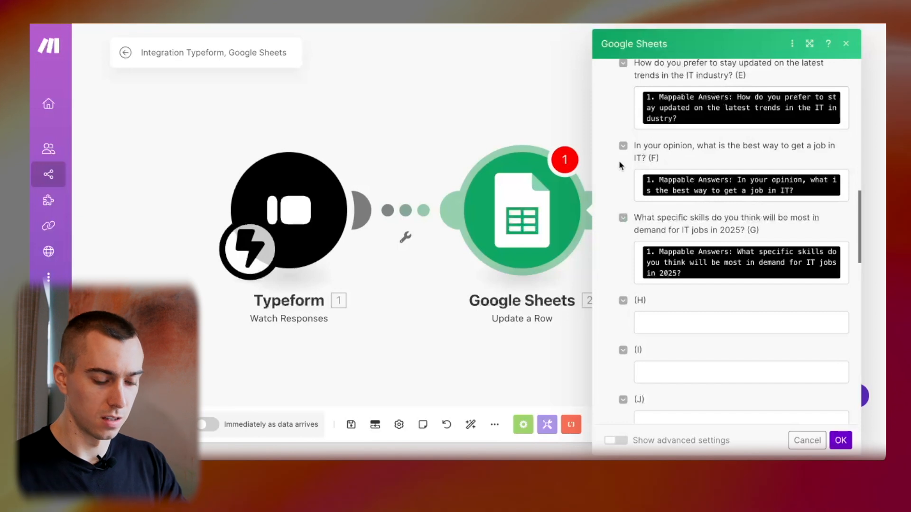
{"action": "scroll", "coordinate": [606, 201], "scroll_direction": "up", "scroll_amount": 10}
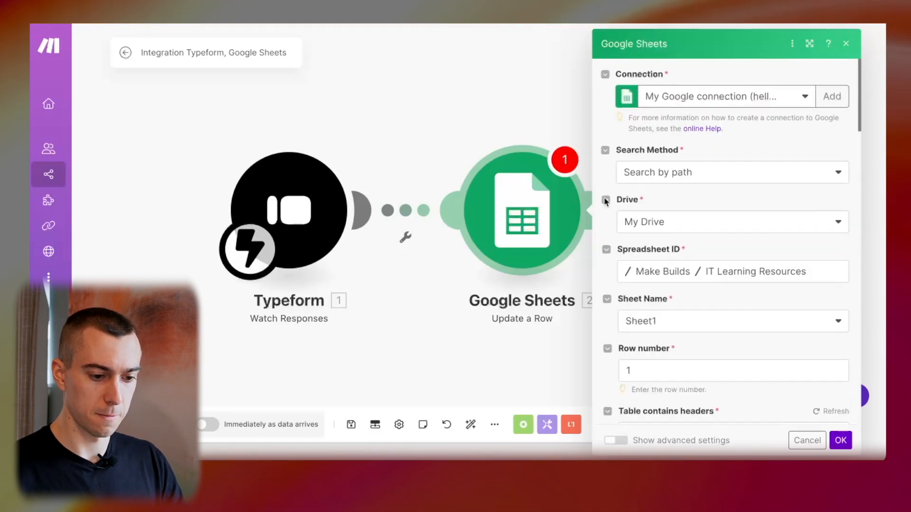
{"action": "scroll", "coordinate": [617, 199], "scroll_direction": "down", "scroll_amount": 4}
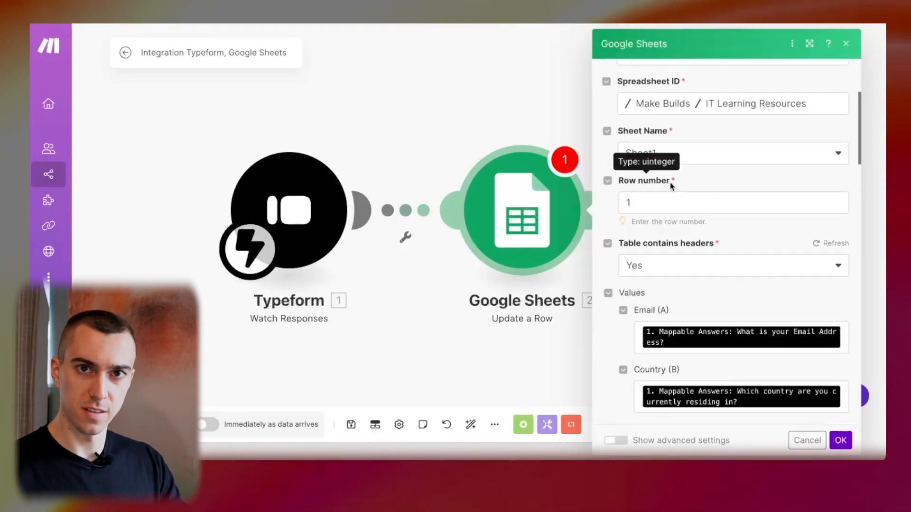
{"action": "scroll", "coordinate": [759, 183], "scroll_direction": "up", "scroll_amount": 2}
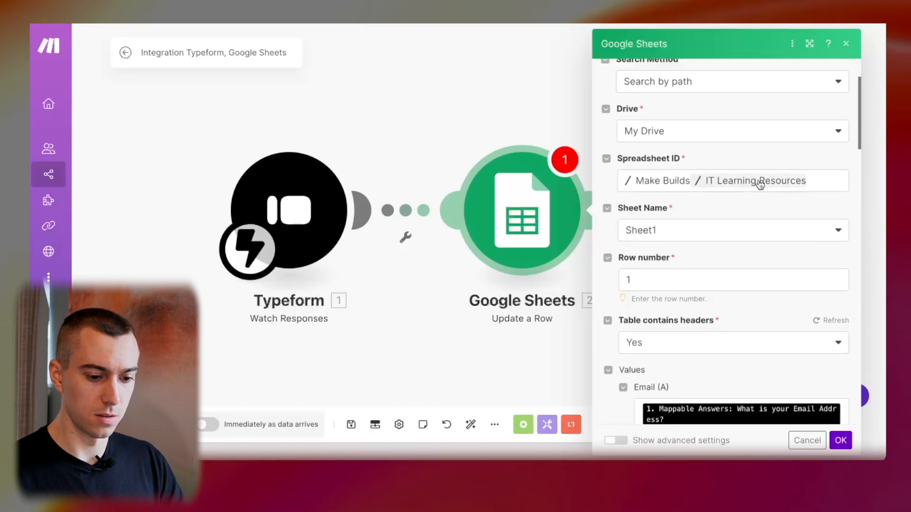
Confirm the Sheets module, schedule the scenario to run immediately as data arrives, and save it.
{"action": "left_click", "coordinate": [841, 440]}
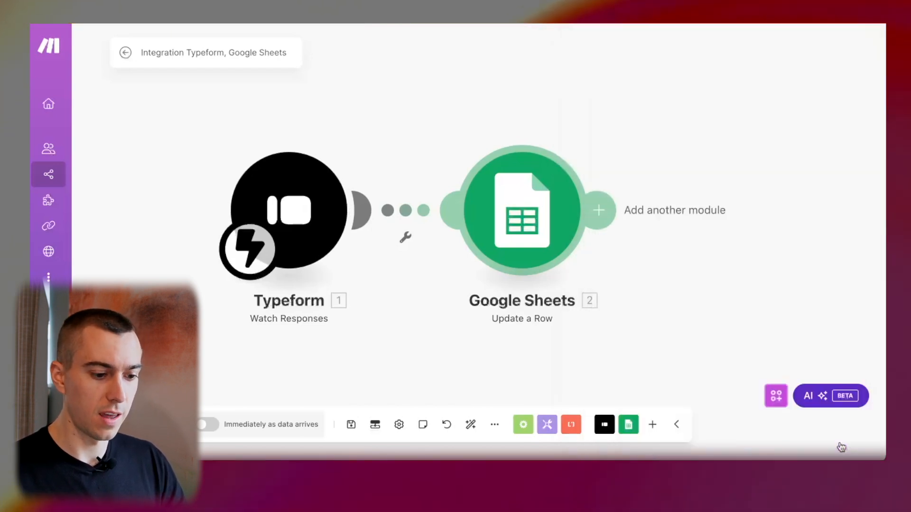
{"action": "left_click", "coordinate": [353, 426]}
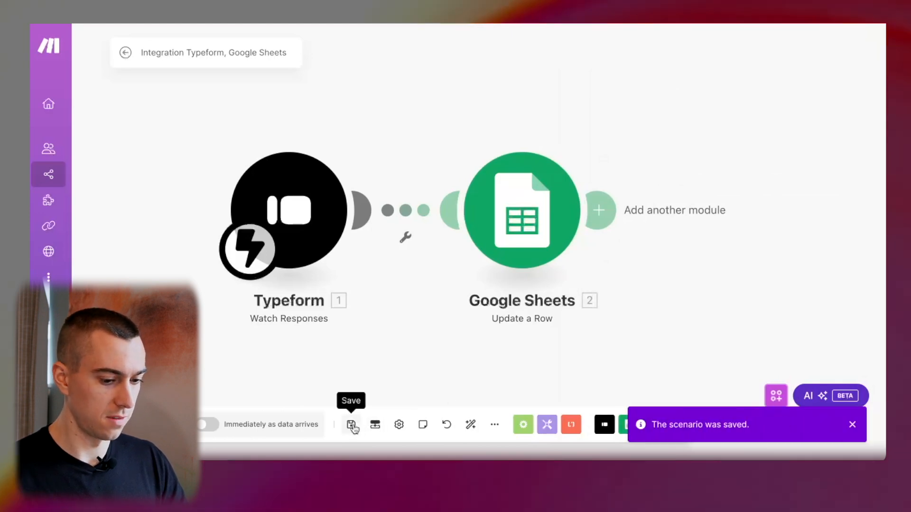
{"action": "left_click_drag", "start_coordinate": [429, 356], "coordinate": [469, 334]}
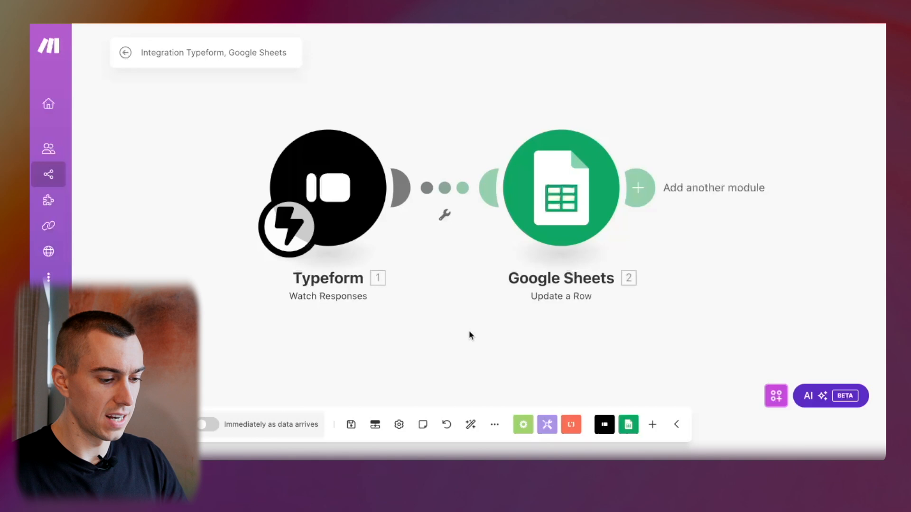
{"action": "left_click", "coordinate": [216, 428]}
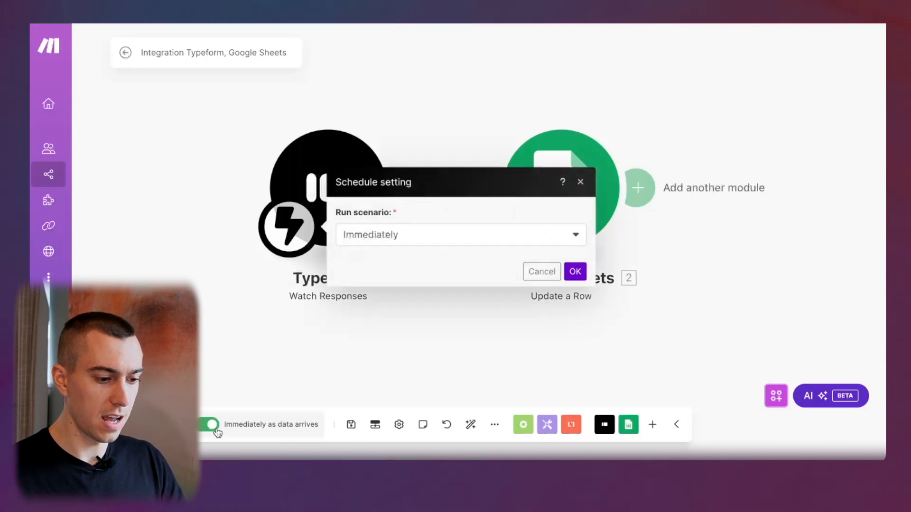
{"action": "left_click", "coordinate": [575, 273]}
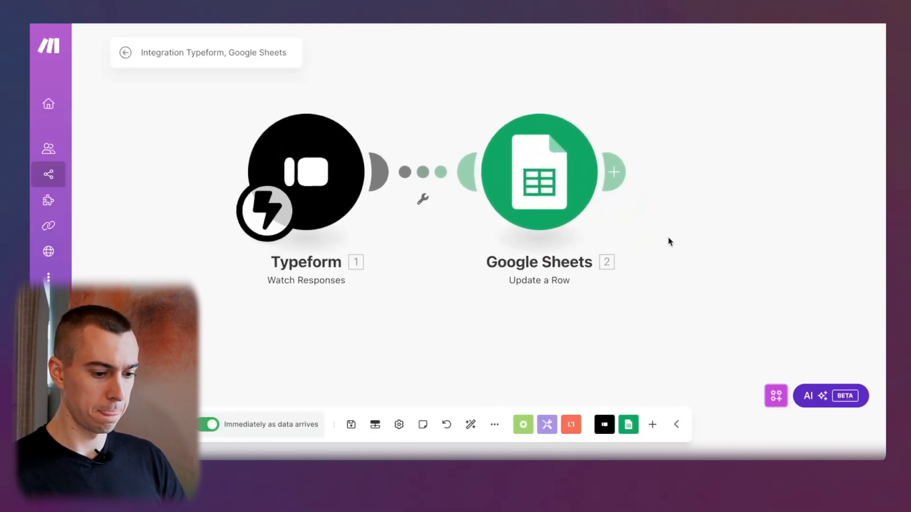
{"action": "left_click", "coordinate": [350, 425]}
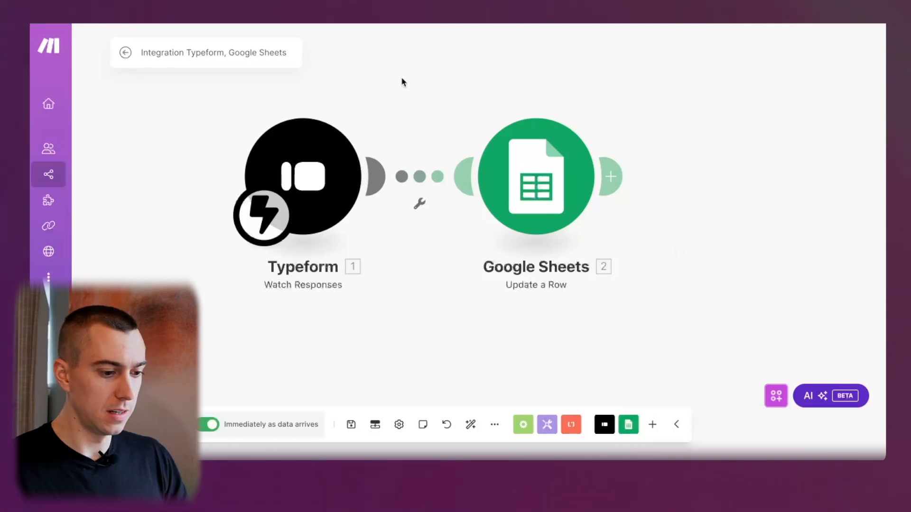
{"action": "key", "text": "ctrl+Right"}
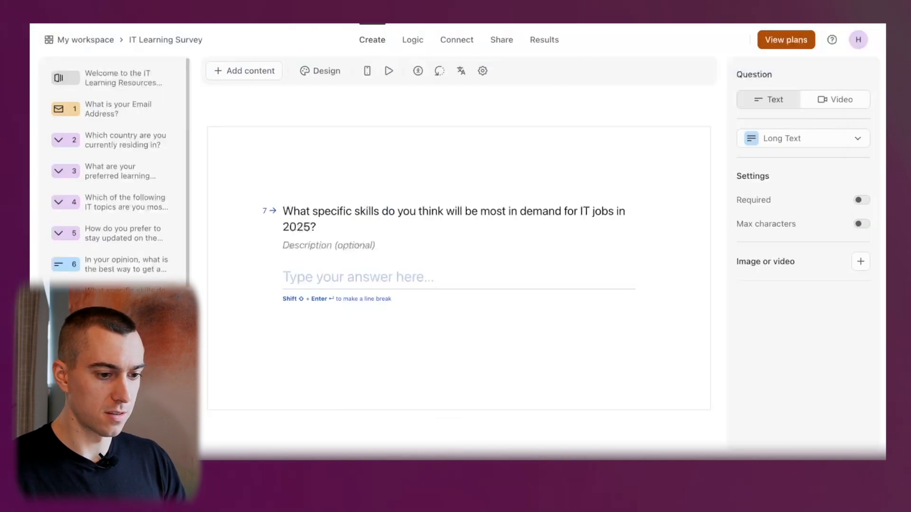
Copy the IT Learning Survey link from the Share tab and load it in a new tab.
{"action": "left_click", "coordinate": [503, 40]}
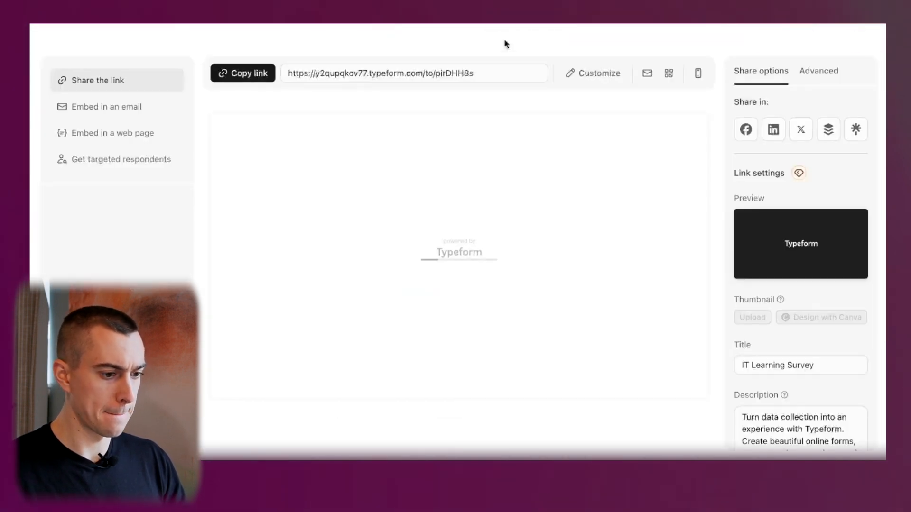
{"action": "left_click", "coordinate": [479, 73]}
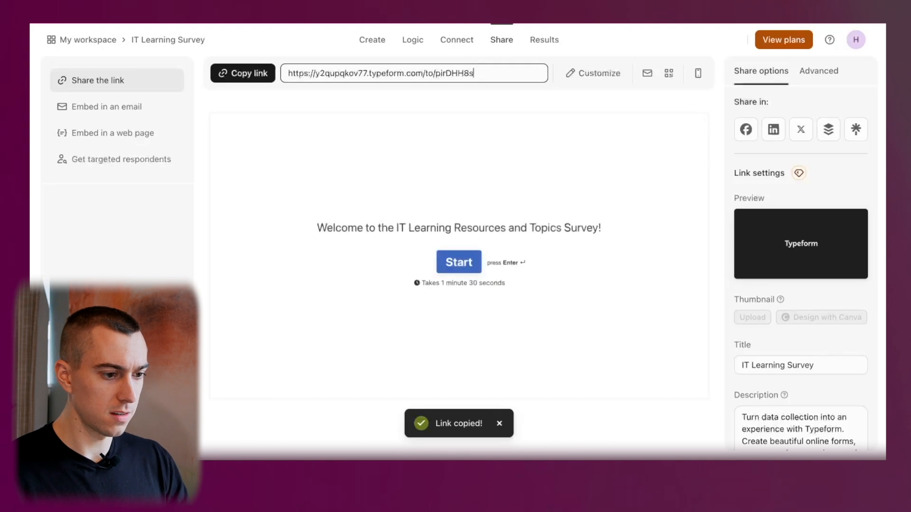
{"action": "key", "text": "super+t"}
{"action": "key", "text": "super+v"}
{"action": "key", "text": "Return"}
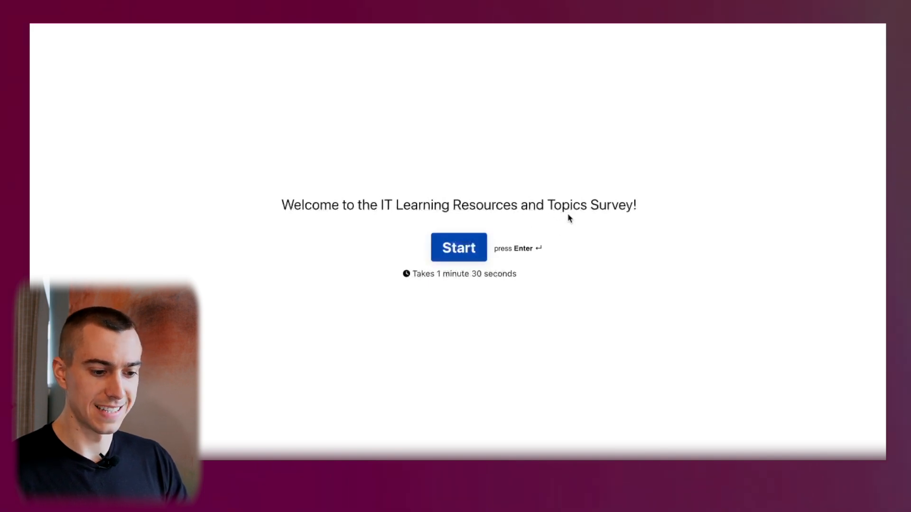
Start the survey, enter the respondent's e-mail address and choose Japan as the country.
{"action": "left_click", "coordinate": [459, 248]}
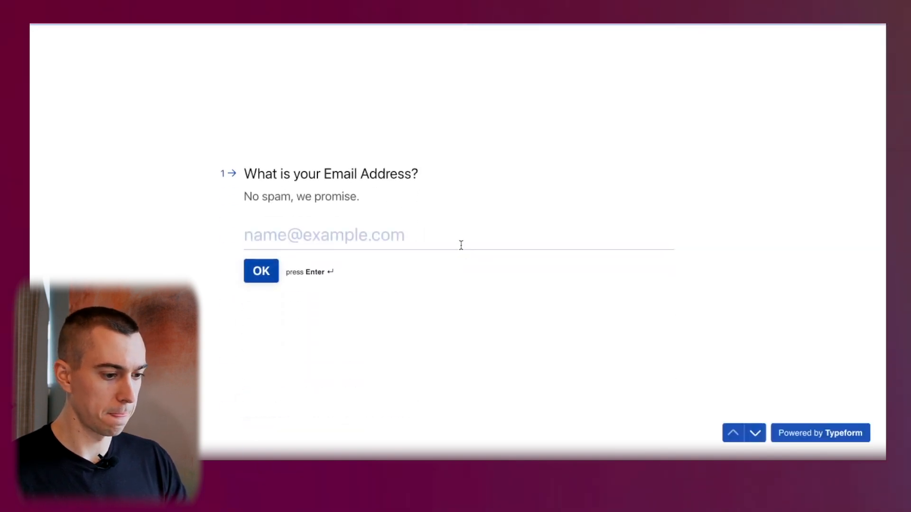
{"action": "left_click", "coordinate": [426, 242]}
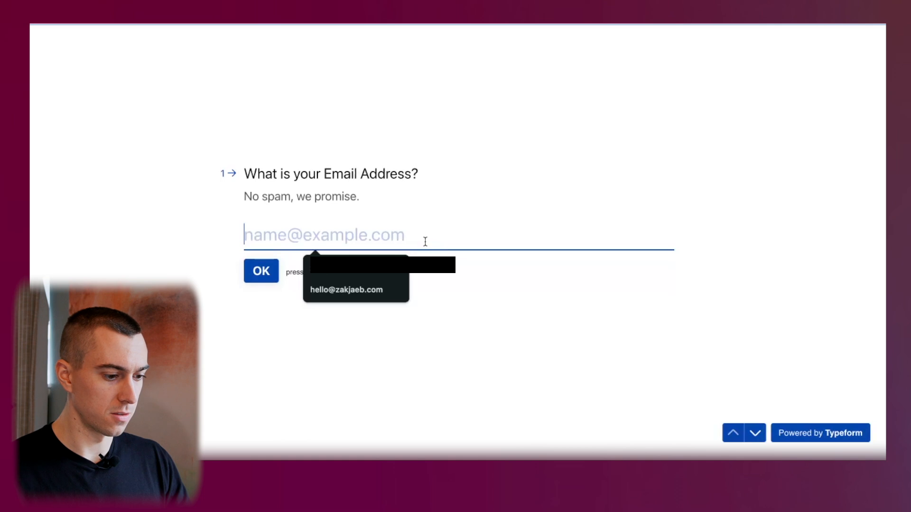
{"action": "left_click", "coordinate": [368, 286]}
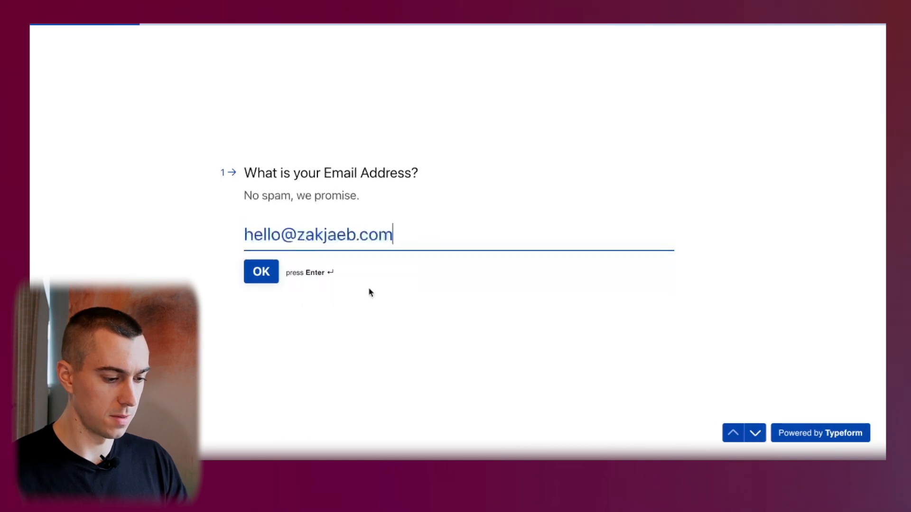
{"action": "left_click", "coordinate": [261, 281]}
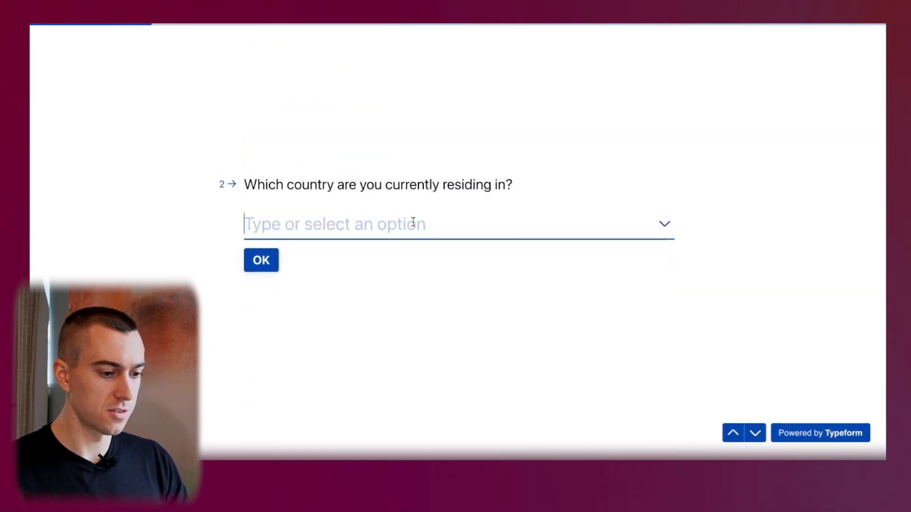
{"action": "left_click", "coordinate": [412, 222]}
{"action": "scroll", "coordinate": [357, 356], "scroll_direction": "down", "scroll_amount": 2}
{"action": "scroll", "coordinate": [358, 356], "scroll_direction": "up", "scroll_amount": 2}
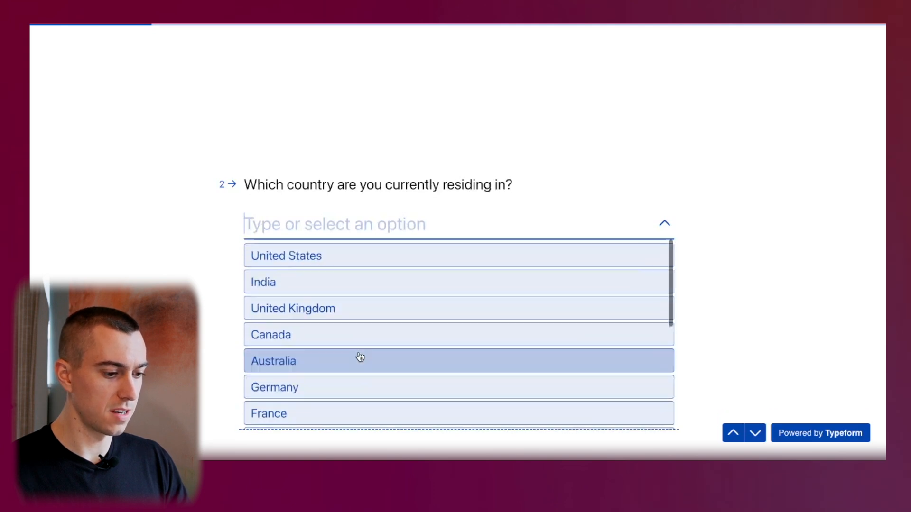
{"action": "scroll", "coordinate": [353, 263], "scroll_direction": "down", "scroll_amount": 3}
{"action": "left_click", "coordinate": [315, 378]}
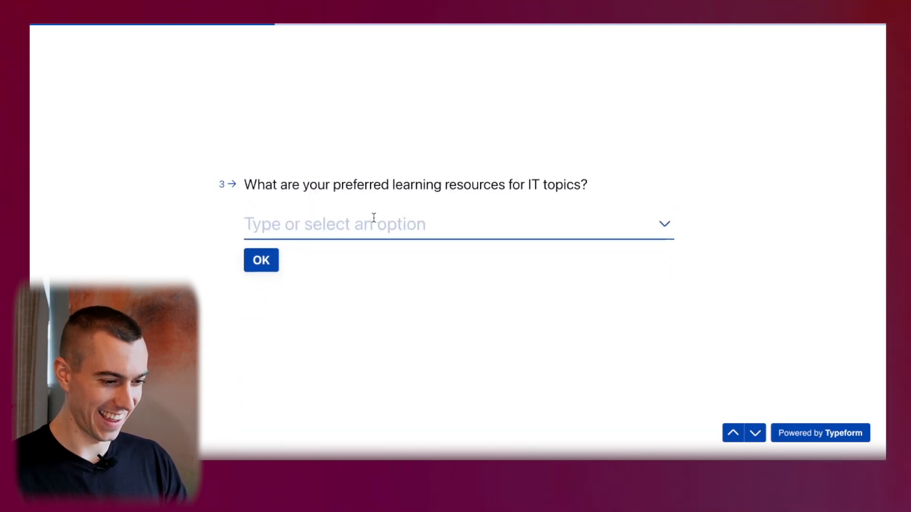
Answer Video tutorials, Programming Languages and Social media for the next three questions.
{"action": "left_click", "coordinate": [372, 219]}
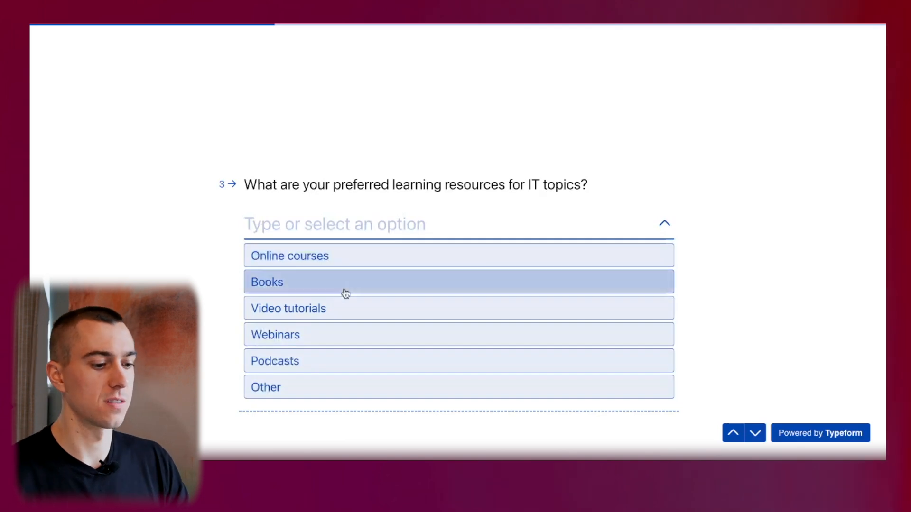
{"action": "left_click", "coordinate": [337, 312]}
{"action": "left_click", "coordinate": [290, 246]}
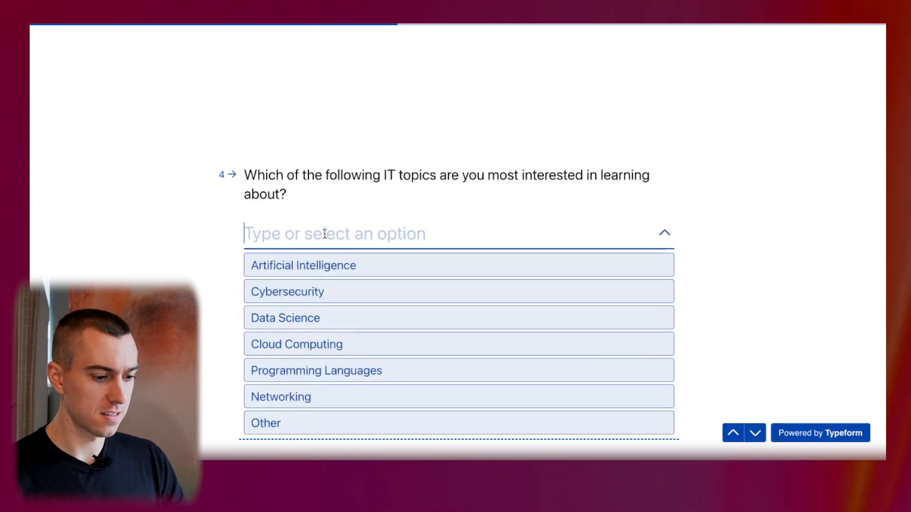
{"action": "left_click", "coordinate": [363, 372]}
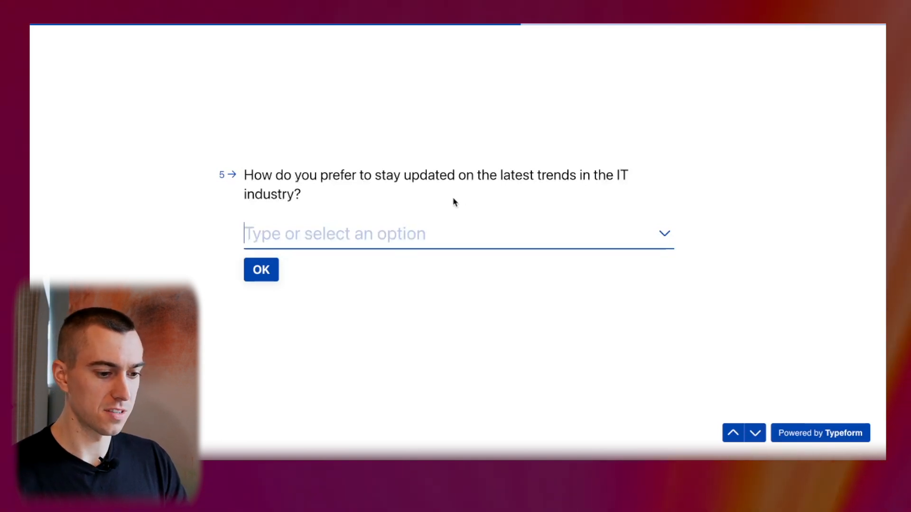
{"action": "left_click", "coordinate": [415, 235]}
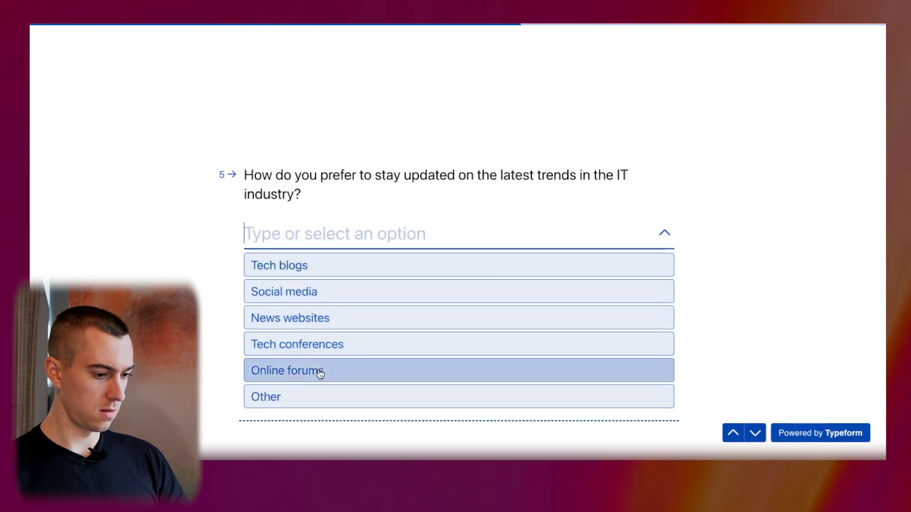
{"action": "left_click", "coordinate": [340, 294]}
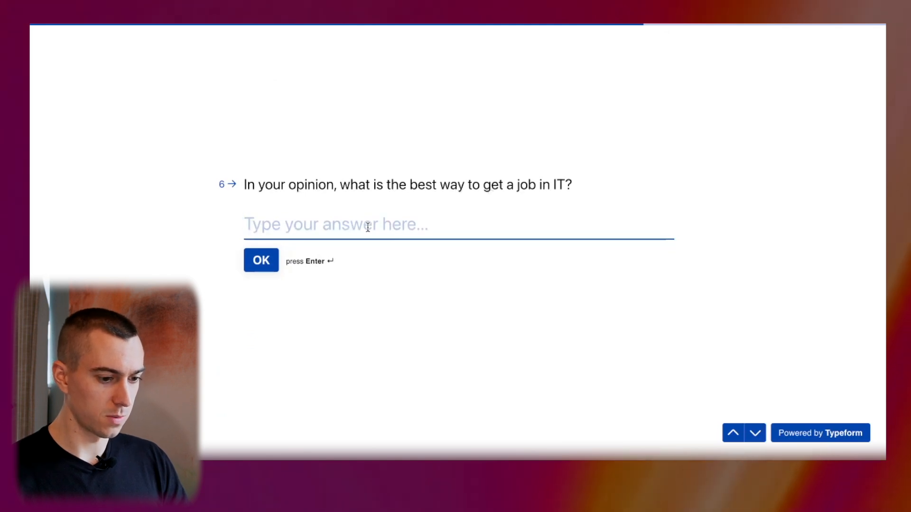
Answer 'Certifications and IT Projects' and 'Cybersecurity' in the text questions and submit the survey.
{"action": "type", "text": "Ce"}
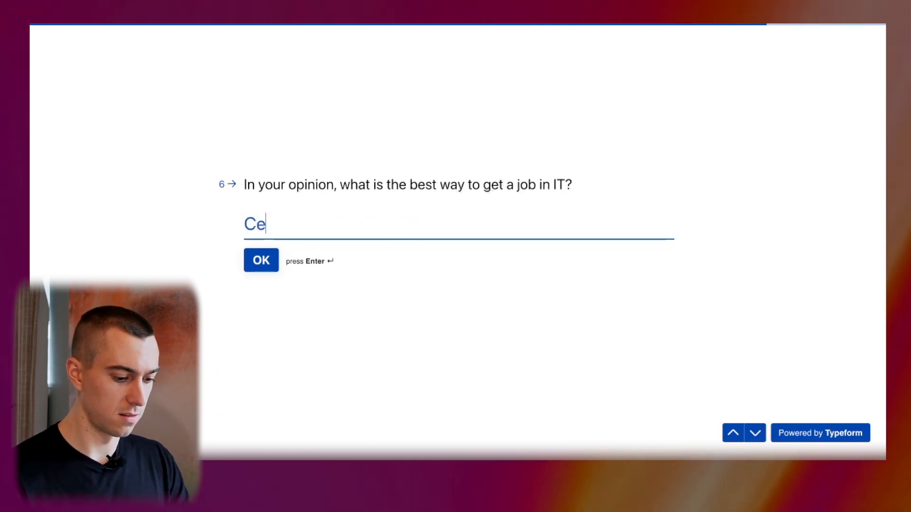
{"action": "type", "text": "rtific"}
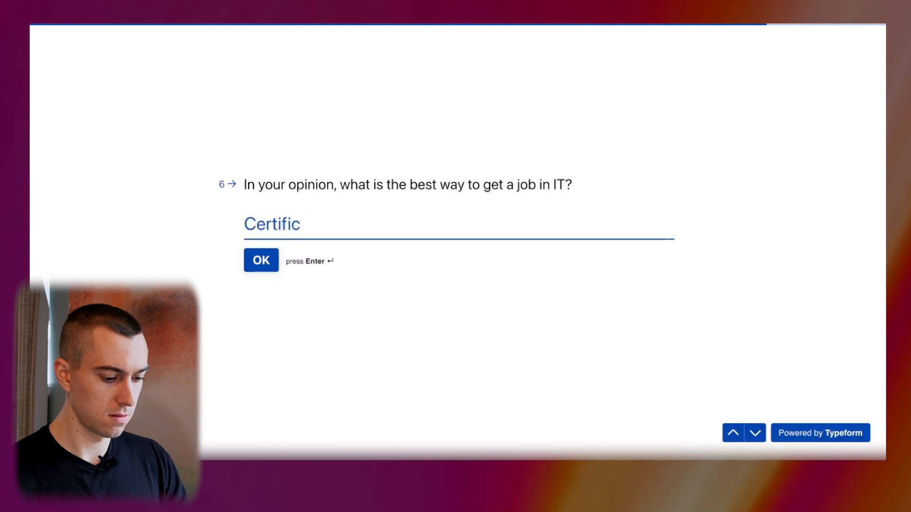
{"action": "type", "text": "ations and"}
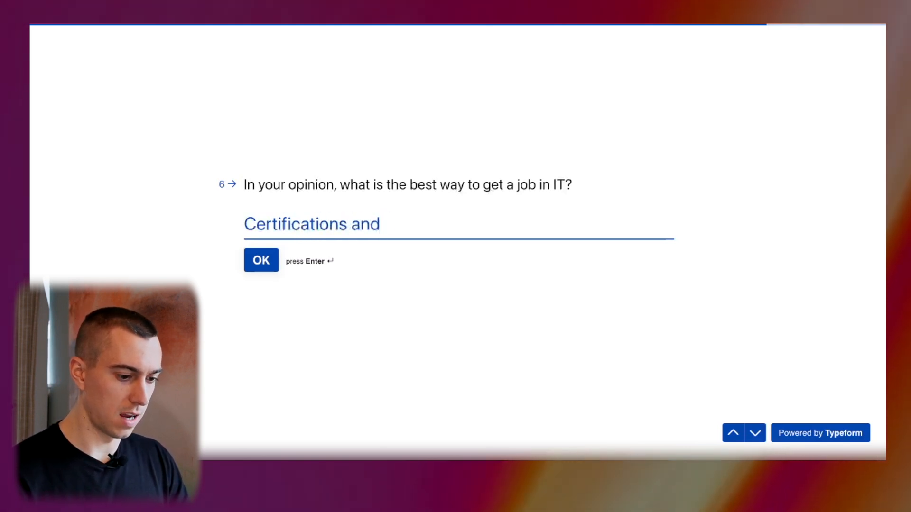
{"action": "type", "text": " IT Projects"}
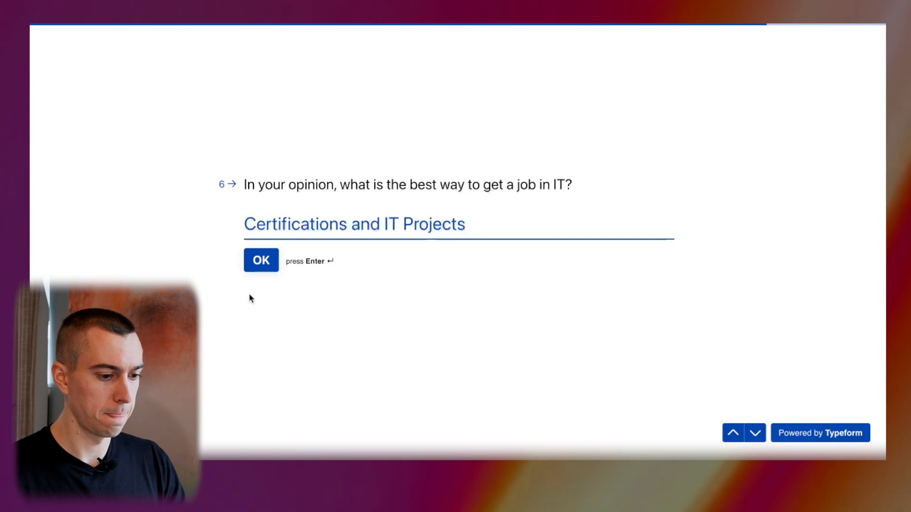
{"action": "left_click", "coordinate": [260, 268]}
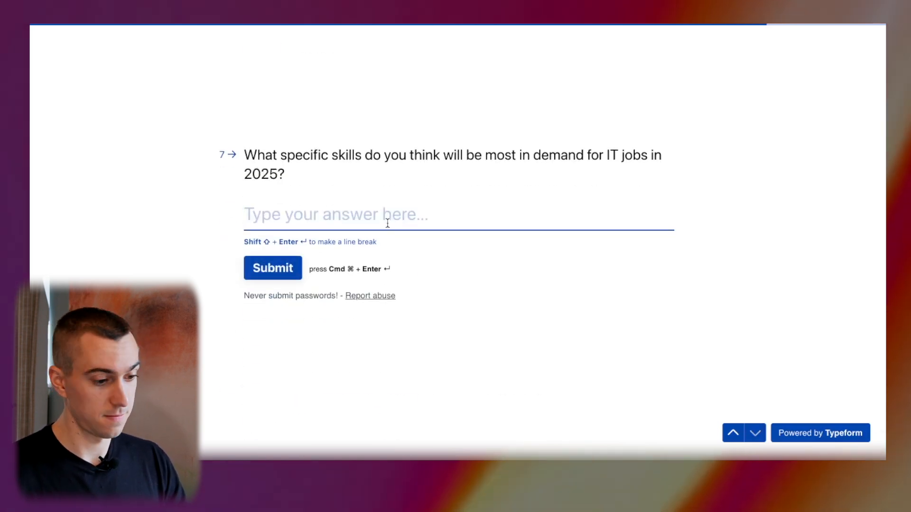
{"action": "type", "text": "Cybers"}
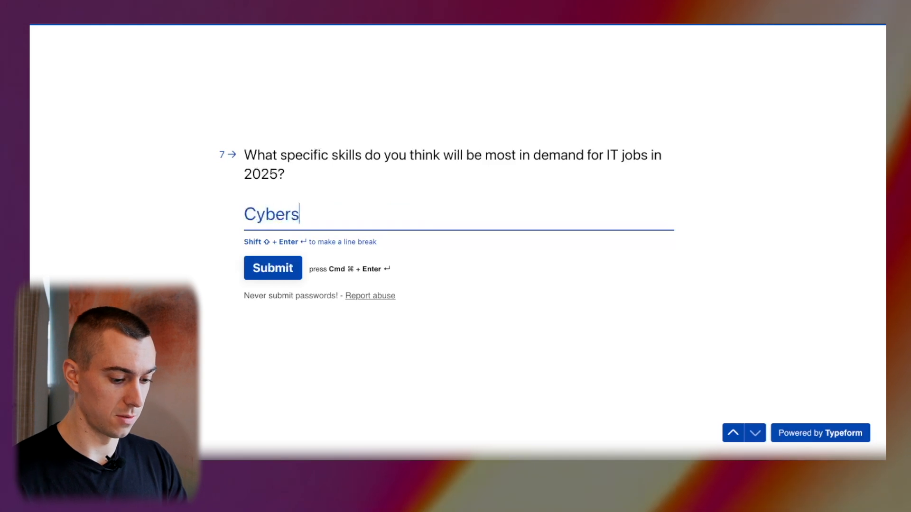
{"action": "type", "text": "ecurity"}
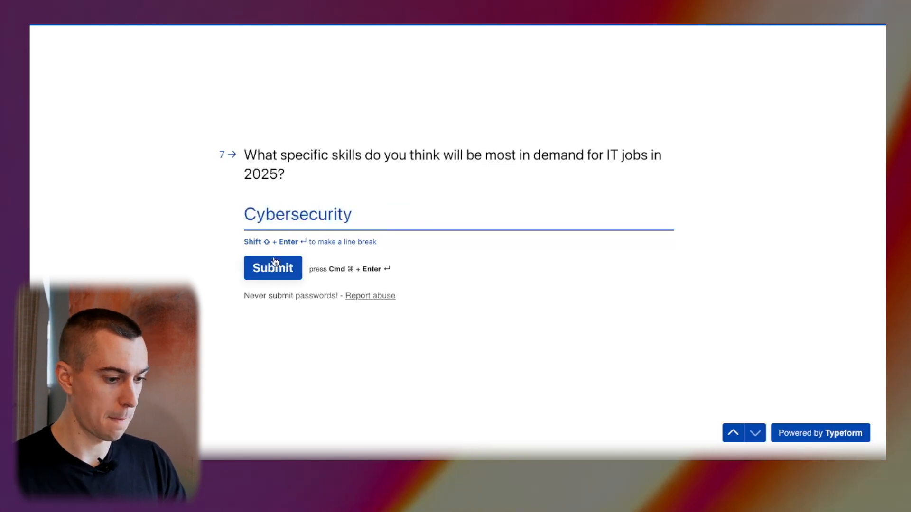
{"action": "left_click", "coordinate": [276, 264]}
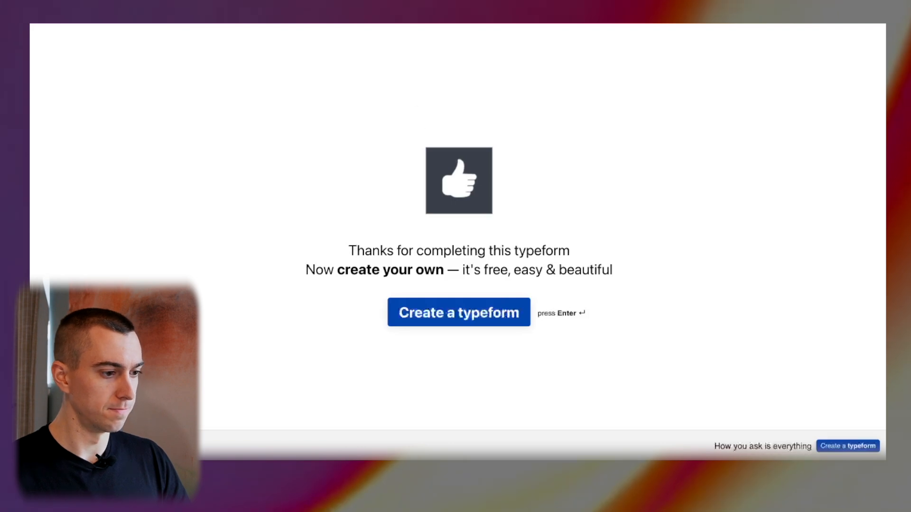
Reload the IT Learning Resources sheet to check the new answers row, then widen column F.
{"action": "key", "text": "ctrl+Tab"}
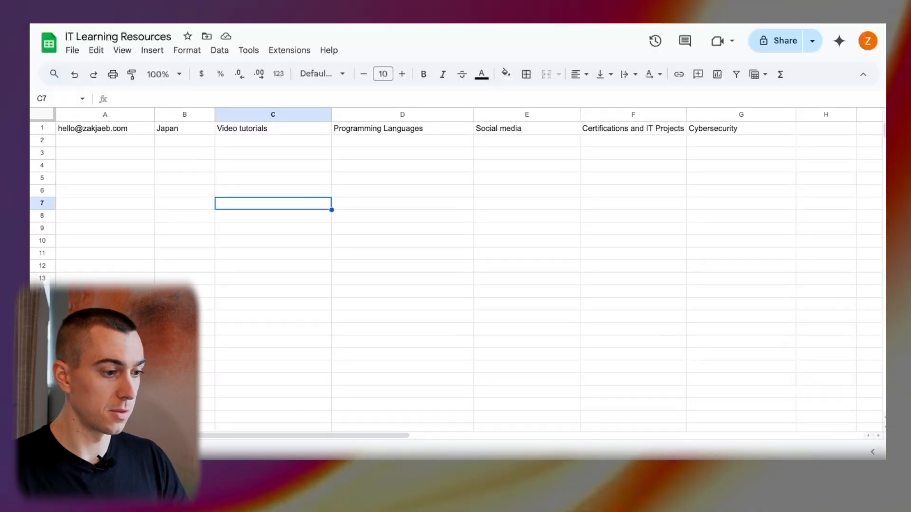
{"action": "key", "text": "super+r"}
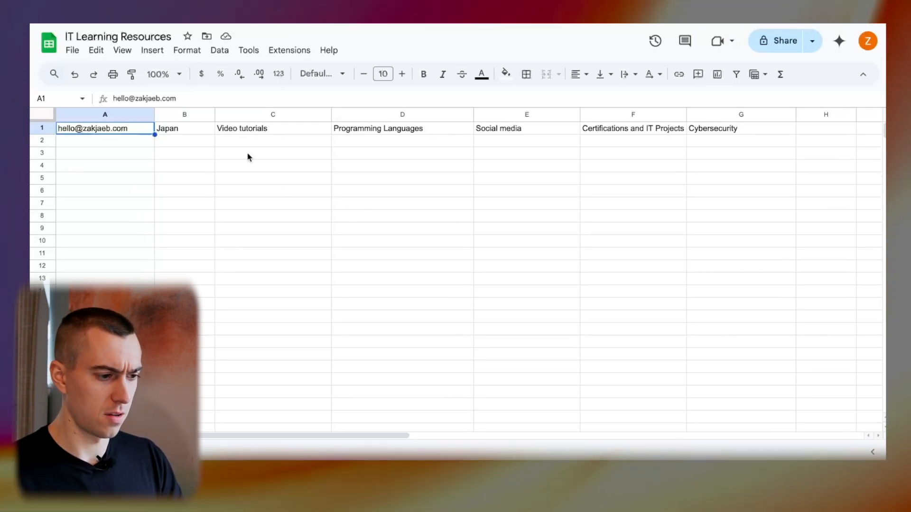
{"action": "left_click", "coordinate": [199, 147]}
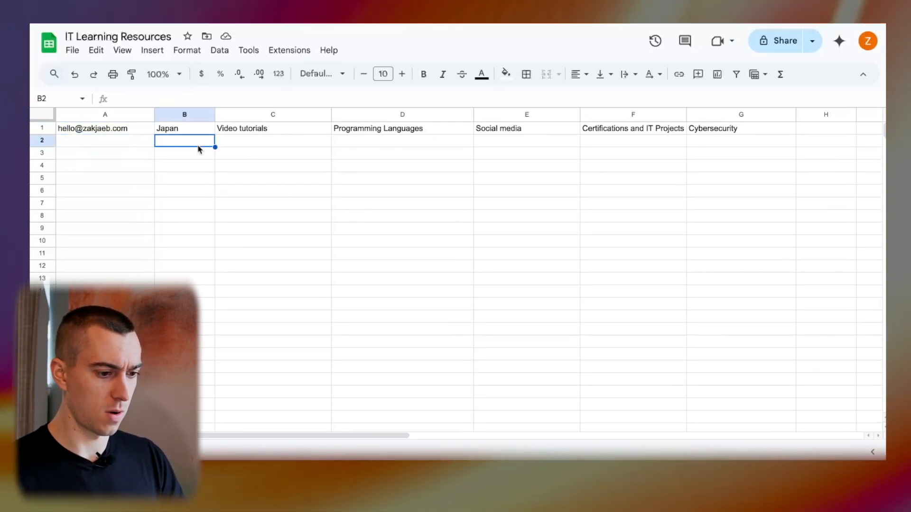
{"action": "left_click", "coordinate": [531, 147]}
{"action": "left_click_drag", "start_coordinate": [686, 115], "coordinate": [698, 116]}
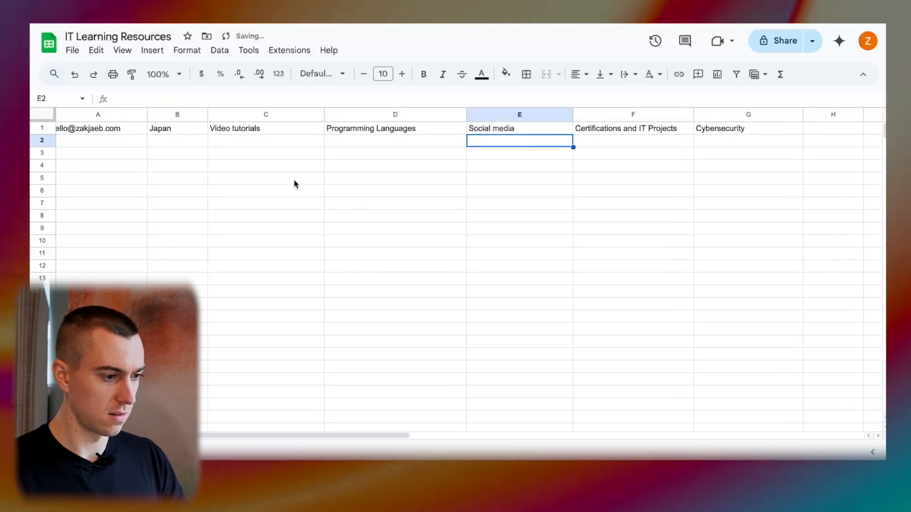
{"action": "left_click", "coordinate": [294, 180]}
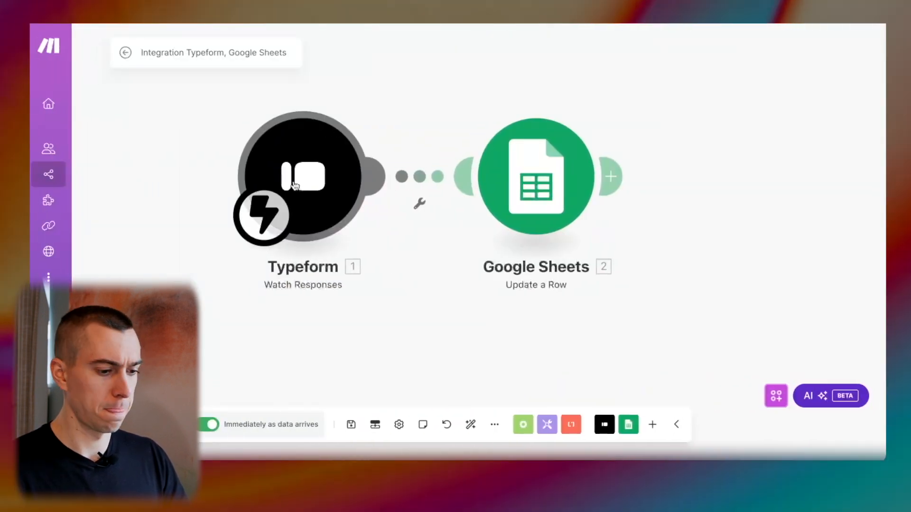
{"action": "left_click", "coordinate": [534, 192]}
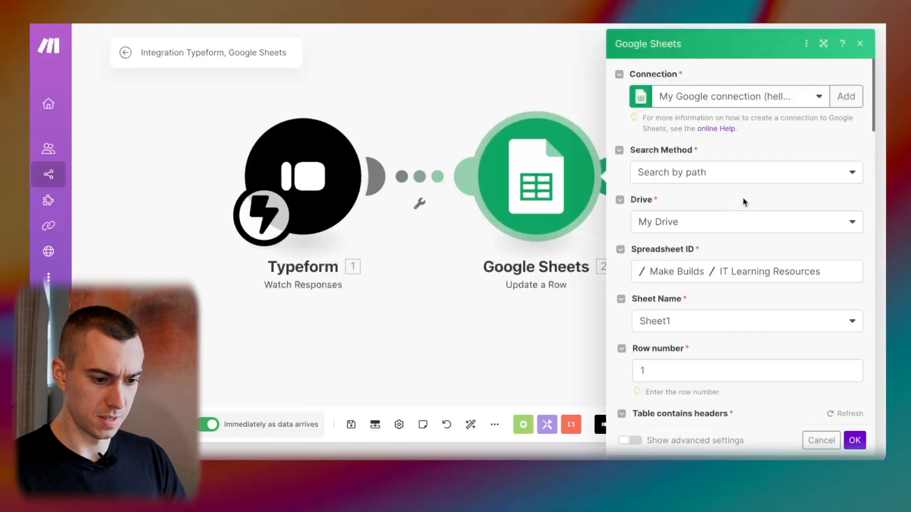
{"action": "scroll", "coordinate": [742, 198], "scroll_direction": "down", "scroll_amount": 2}
{"action": "left_click", "coordinate": [683, 307]}
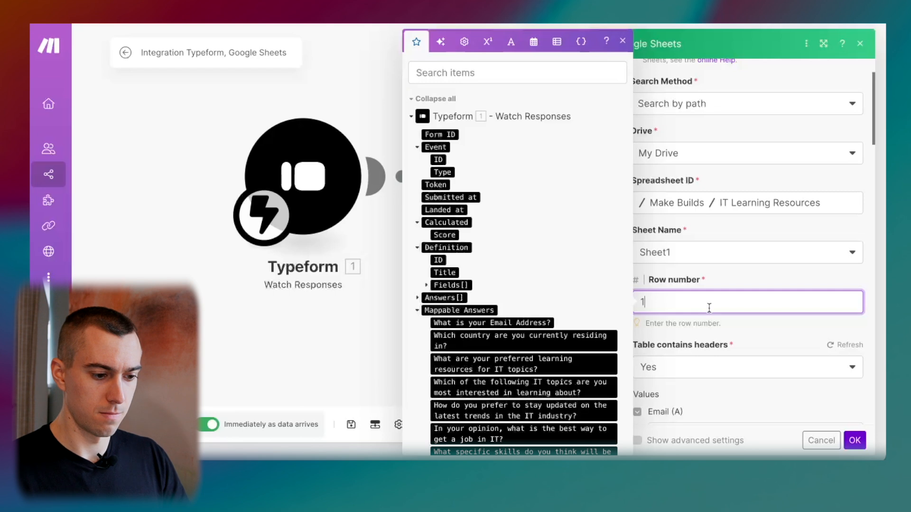
{"action": "key", "text": "BackSpace"}
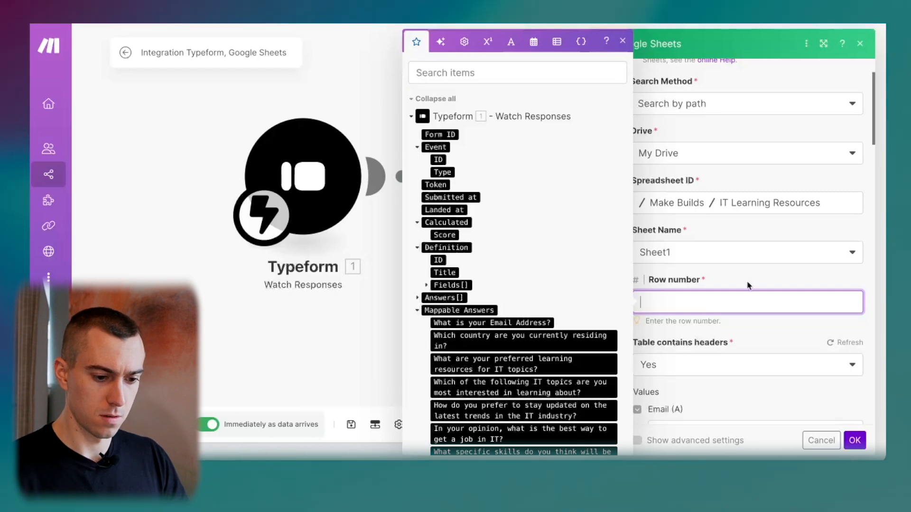
{"action": "left_click", "coordinate": [764, 281]}
{"action": "scroll", "coordinate": [764, 281], "scroll_direction": "up", "scroll_amount": 2}
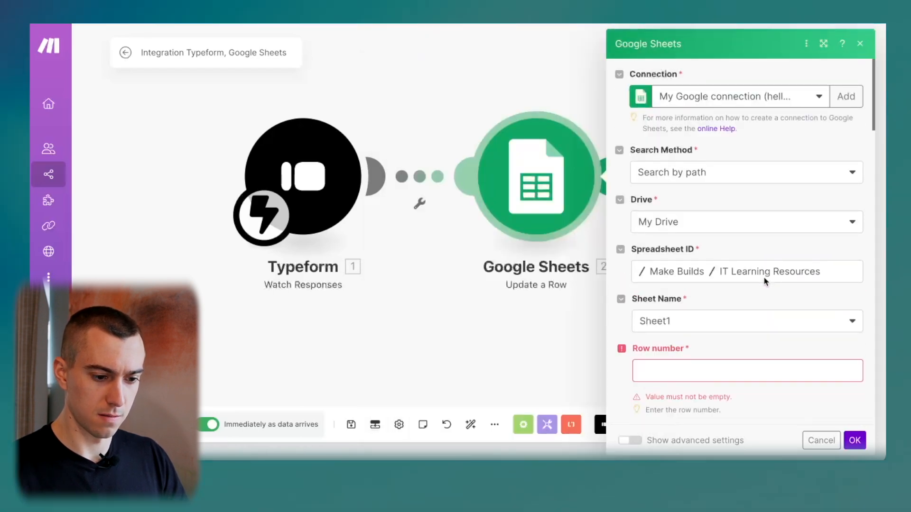
{"action": "scroll", "coordinate": [765, 281], "scroll_direction": "down", "scroll_amount": 3}
{"action": "scroll", "coordinate": [764, 281], "scroll_direction": "down", "scroll_amount": 3}
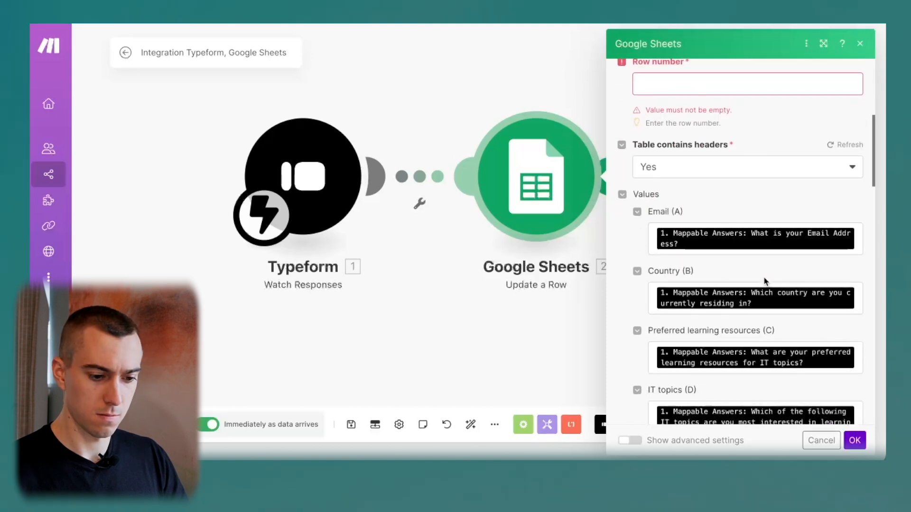
{"action": "scroll", "coordinate": [764, 281], "scroll_direction": "up", "scroll_amount": 4}
{"action": "left_click", "coordinate": [735, 259]}
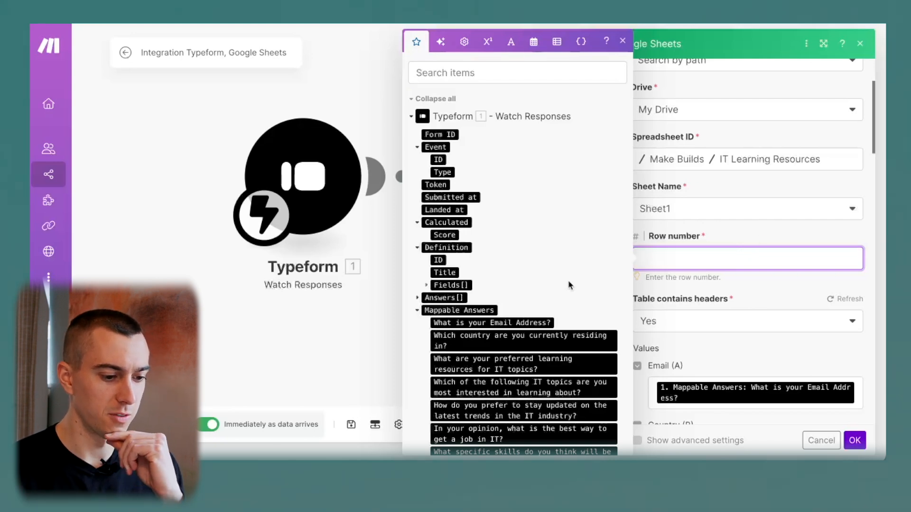
{"action": "scroll", "coordinate": [570, 285], "scroll_direction": "down", "scroll_amount": 1}
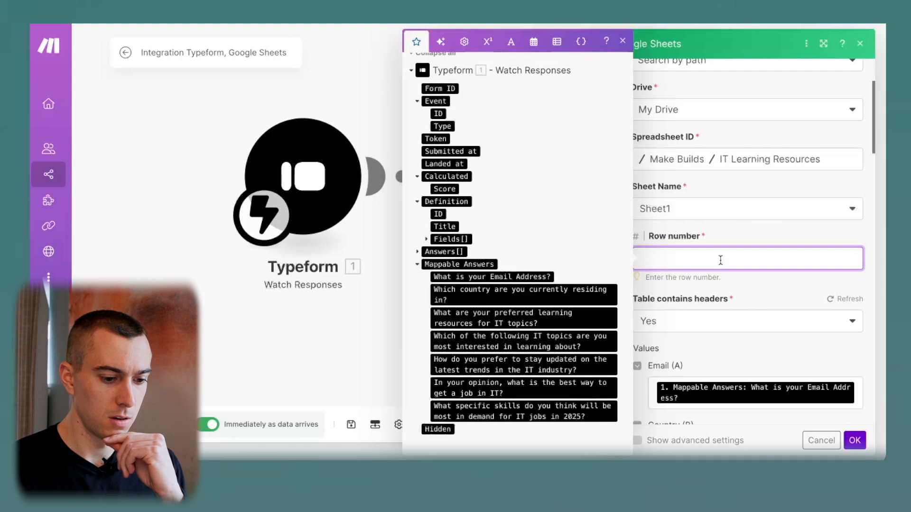
{"action": "left_click", "coordinate": [741, 244]}
{"action": "scroll", "coordinate": [741, 244], "scroll_direction": "up", "scroll_amount": 2}
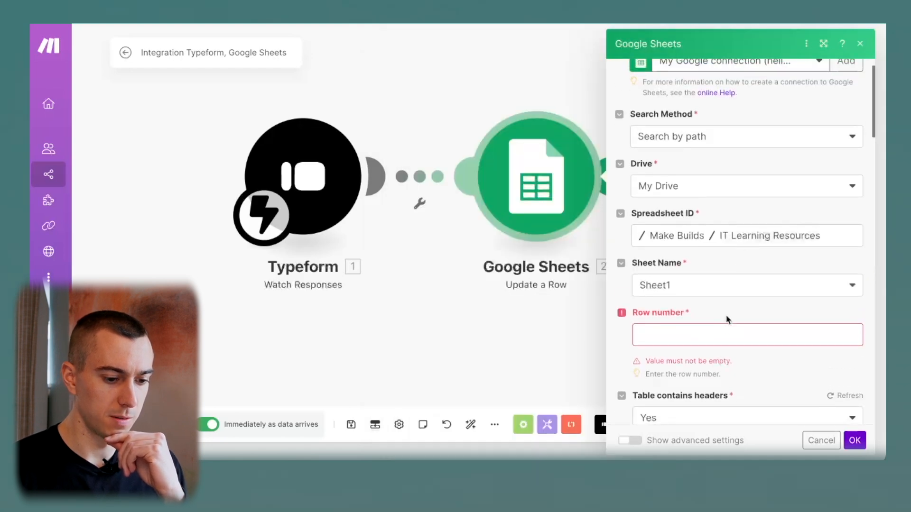
{"action": "left_click", "coordinate": [703, 335]}
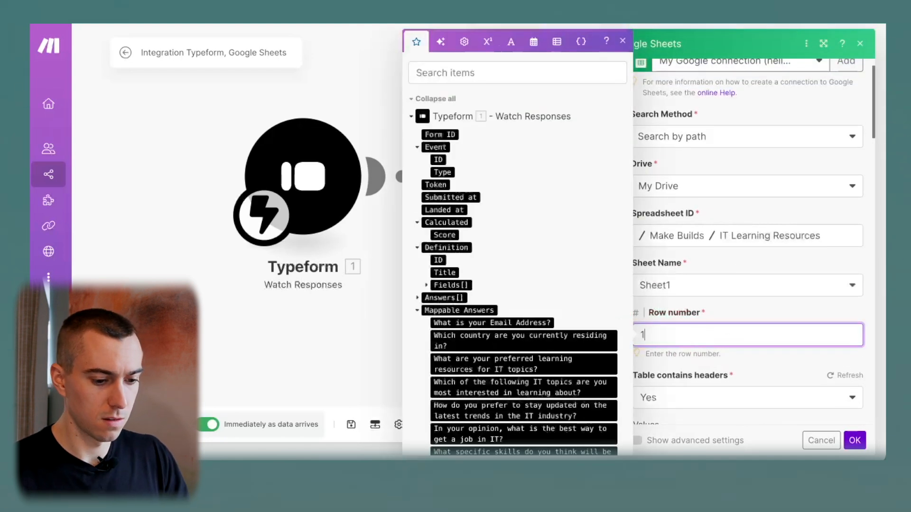
{"action": "left_click", "coordinate": [743, 318]}
{"action": "left_click", "coordinate": [854, 439]}
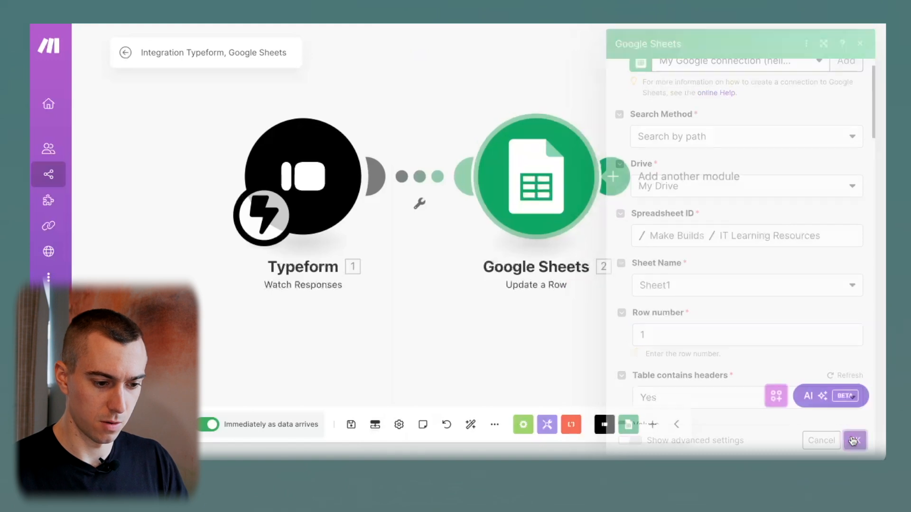
Add a Google Sheets Add a Row module after the Typeform trigger.
{"action": "left_click", "coordinate": [611, 176]}
{"action": "left_click", "coordinate": [451, 181]}
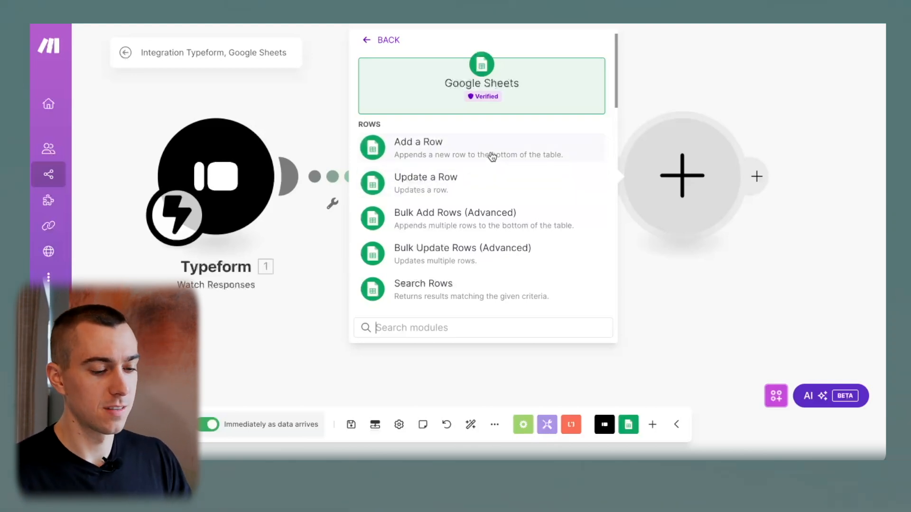
{"action": "left_click", "coordinate": [434, 152]}
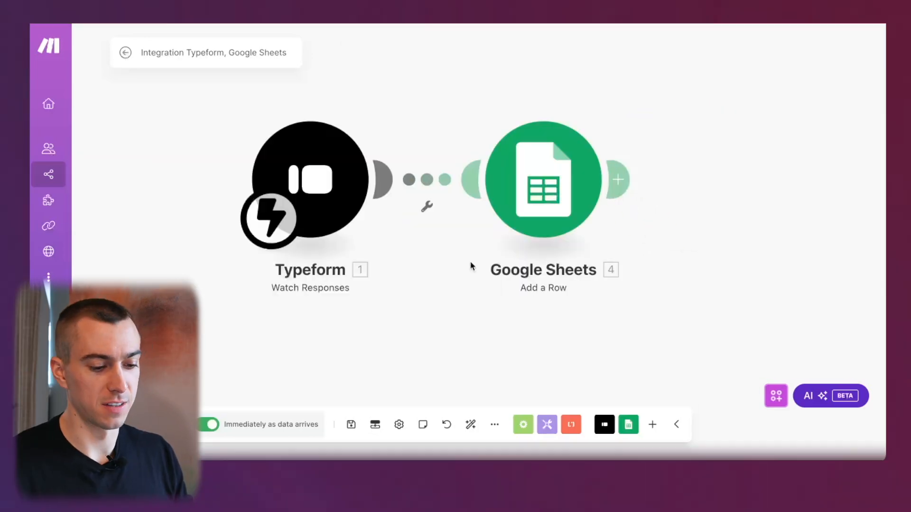
Review the Add a Row mapping to IT Learning Resources Sheet1, confirm it, and save the scenario.
{"action": "left_click", "coordinate": [542, 209]}
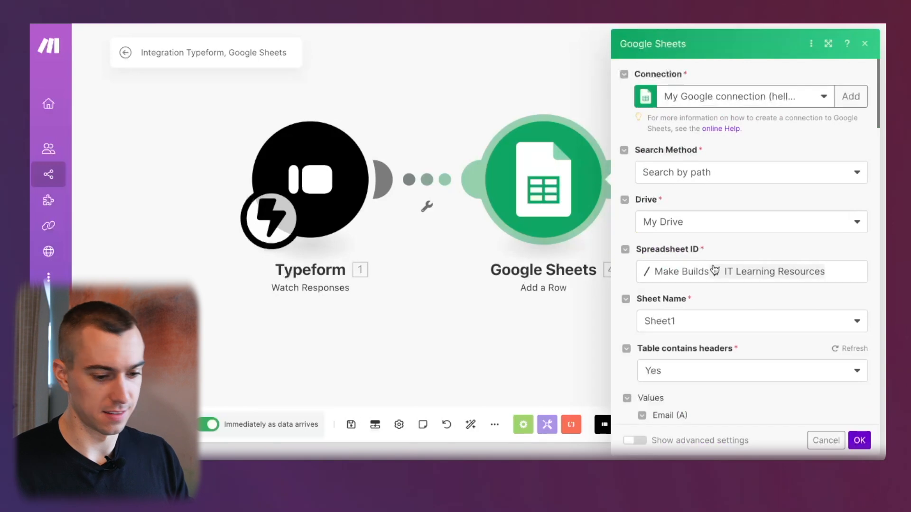
{"action": "scroll", "coordinate": [745, 220], "scroll_direction": "down", "scroll_amount": 4}
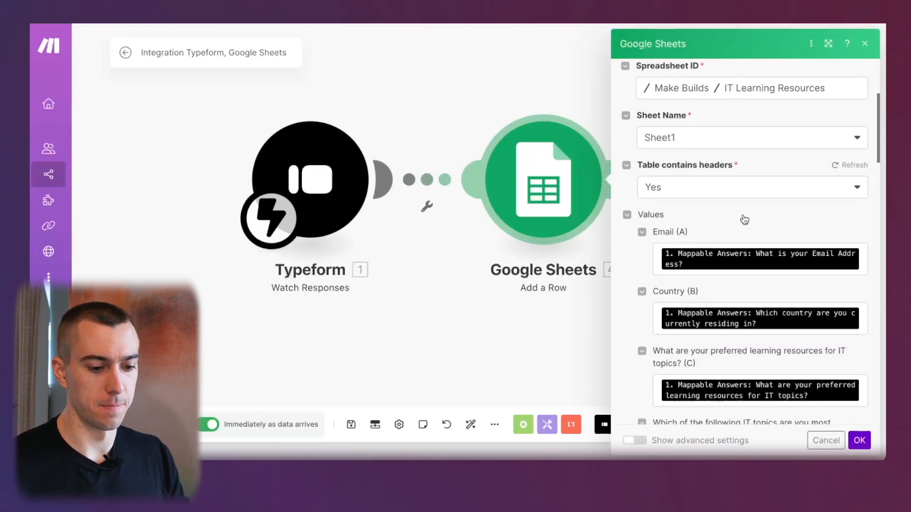
{"action": "scroll", "coordinate": [747, 223], "scroll_direction": "down", "scroll_amount": 1}
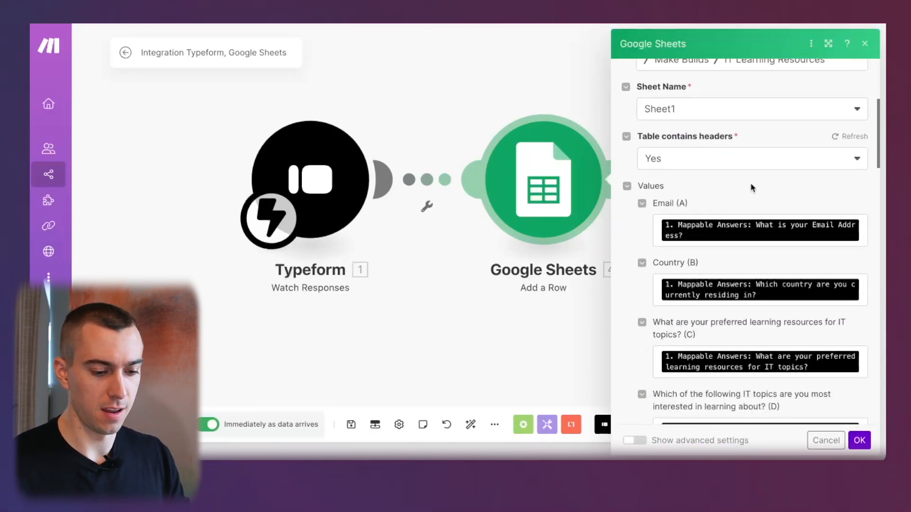
{"action": "scroll", "coordinate": [750, 203], "scroll_direction": "up", "scroll_amount": 2}
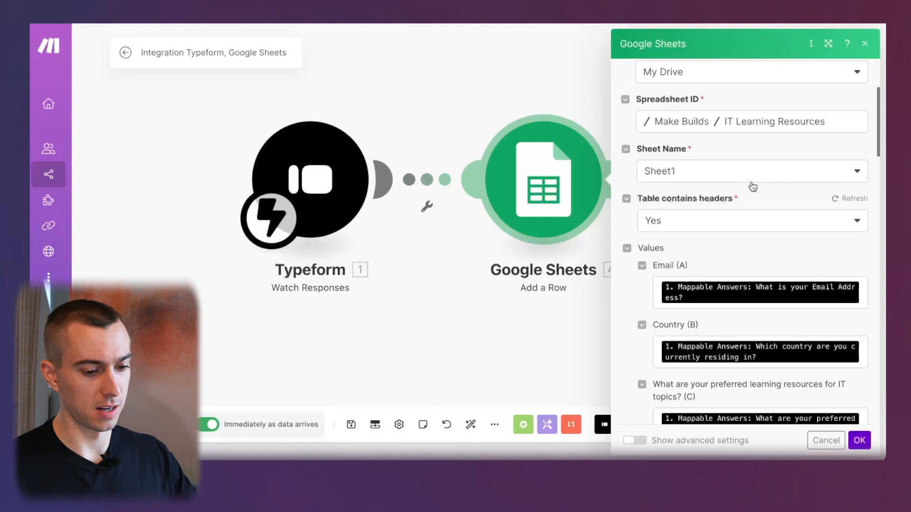
{"action": "scroll", "coordinate": [746, 201], "scroll_direction": "down", "scroll_amount": 1}
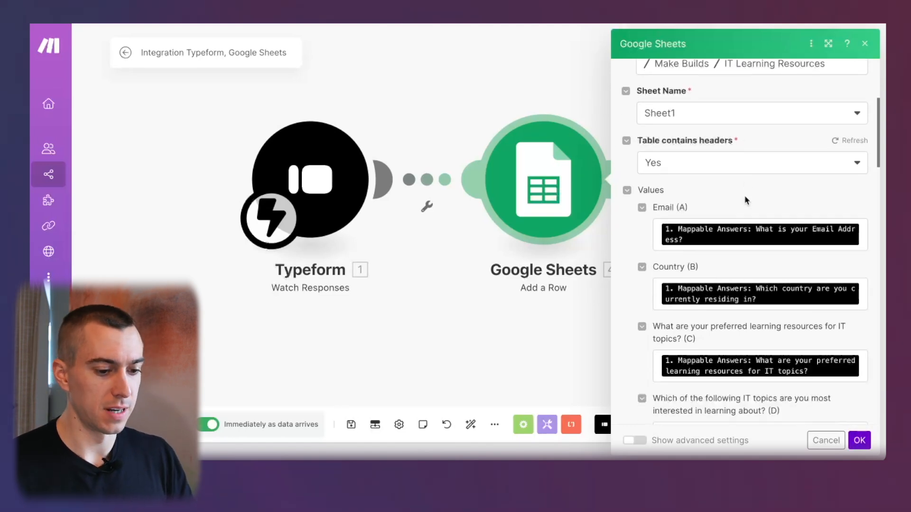
{"action": "scroll", "coordinate": [746, 201], "scroll_direction": "down", "scroll_amount": 15}
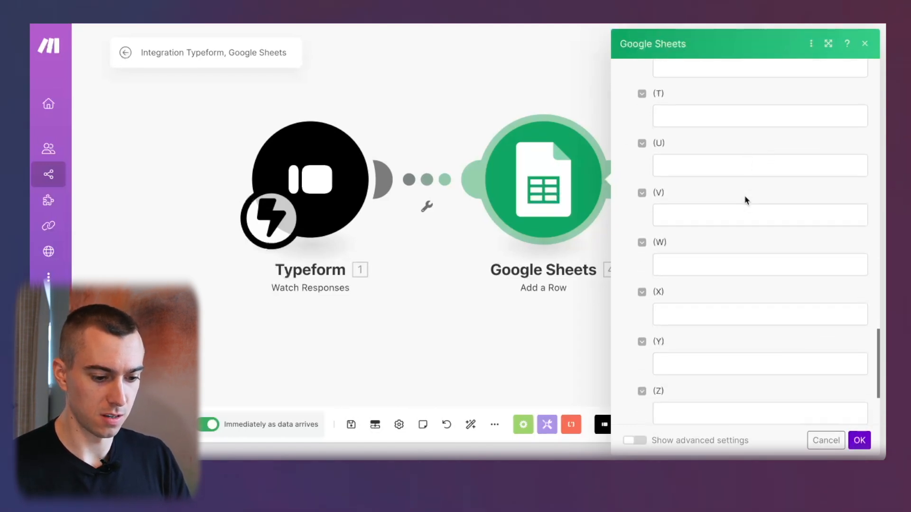
{"action": "left_click", "coordinate": [859, 440]}
{"action": "left_click", "coordinate": [351, 424]}
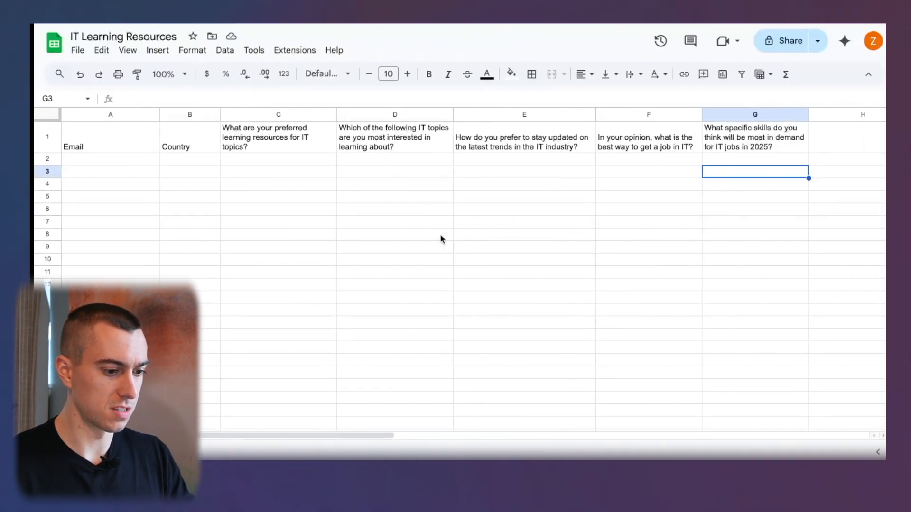
Start the survey, use the saved e-mail address, and choose United States as the country.
{"action": "left_click", "coordinate": [401, 213]}
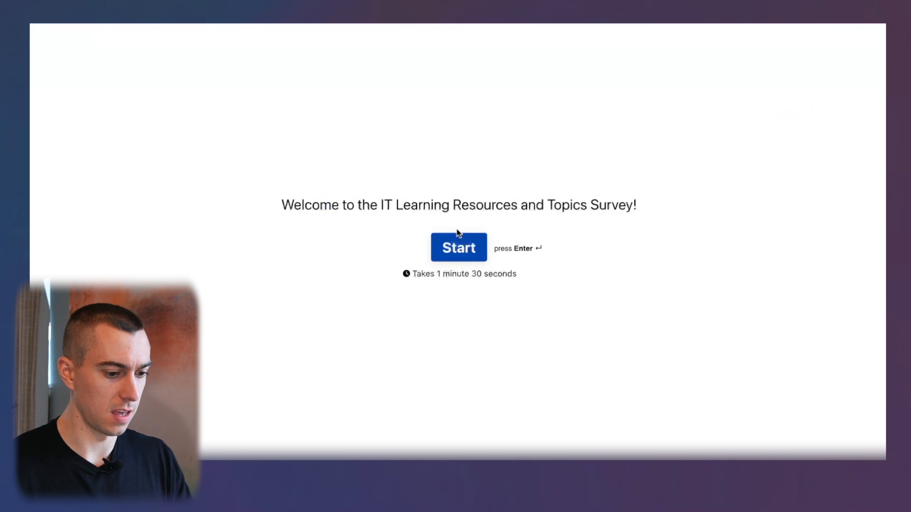
{"action": "left_click", "coordinate": [456, 239]}
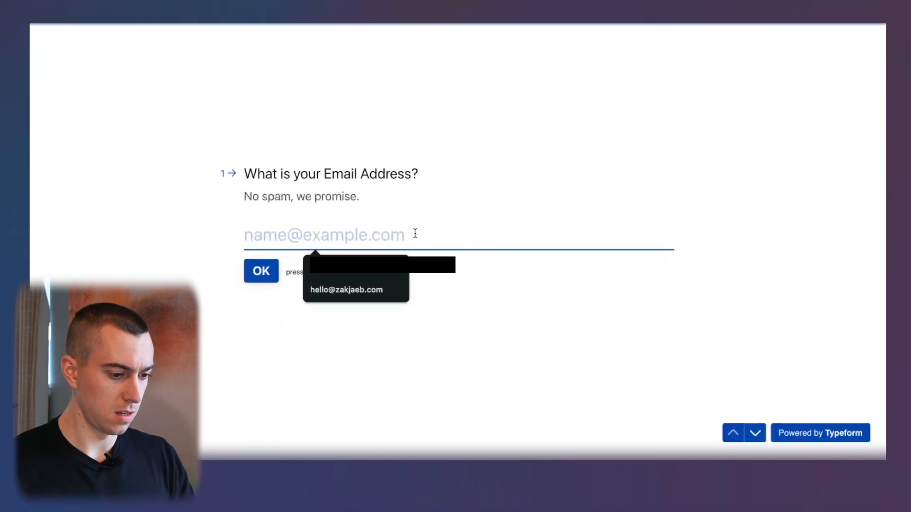
{"action": "left_click", "coordinate": [346, 290]}
{"action": "left_click", "coordinate": [259, 280]}
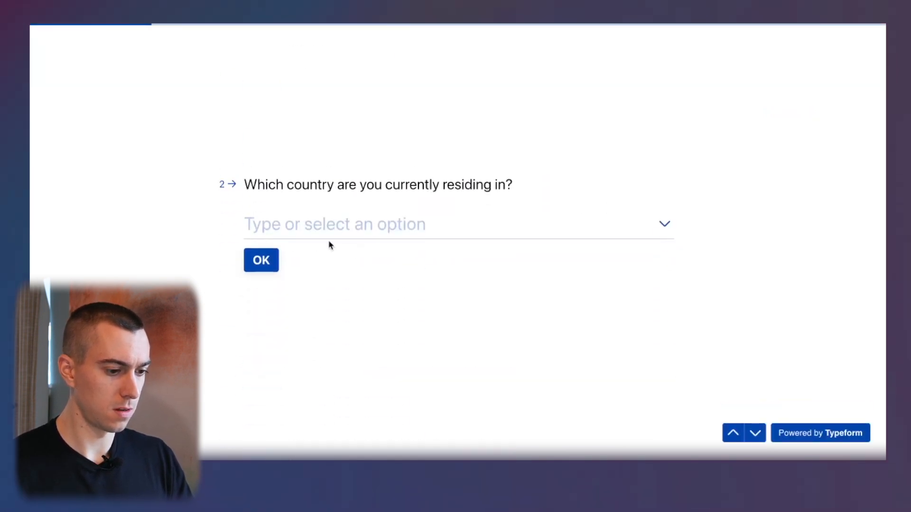
{"action": "left_click", "coordinate": [331, 245]}
{"action": "left_click", "coordinate": [329, 262]}
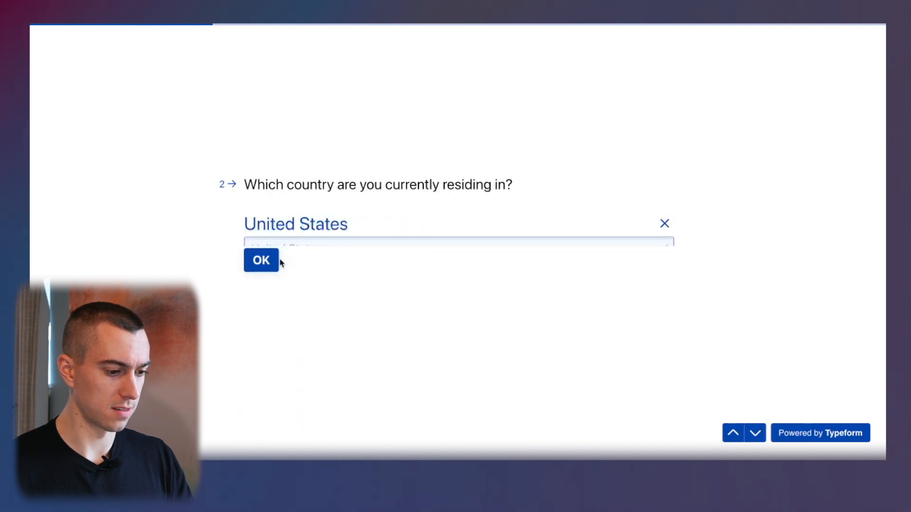
Answer Video tutorials, Cybersecurity and Tech blogs for the next three questions.
{"action": "left_click", "coordinate": [291, 223]}
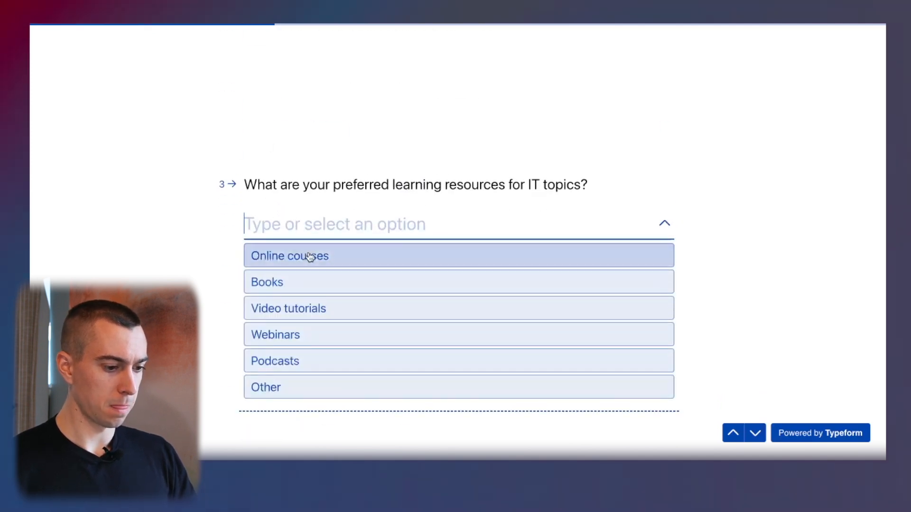
{"action": "left_click", "coordinate": [287, 308]}
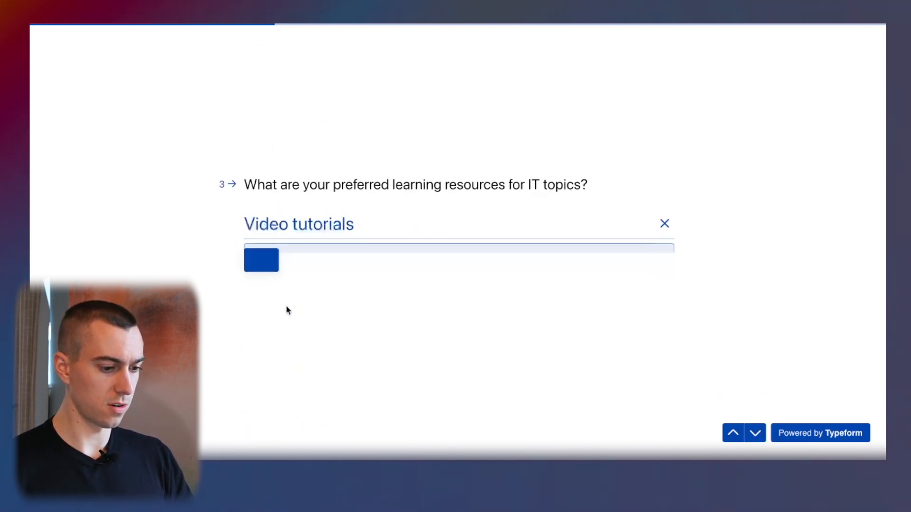
{"action": "left_click", "coordinate": [323, 235]}
{"action": "left_click", "coordinate": [340, 295]}
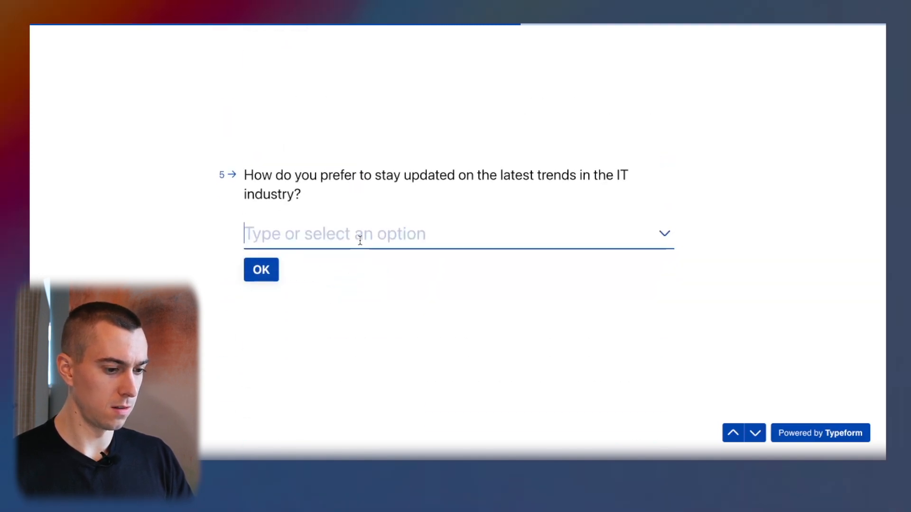
{"action": "left_click", "coordinate": [360, 240]}
{"action": "left_click", "coordinate": [336, 274]}
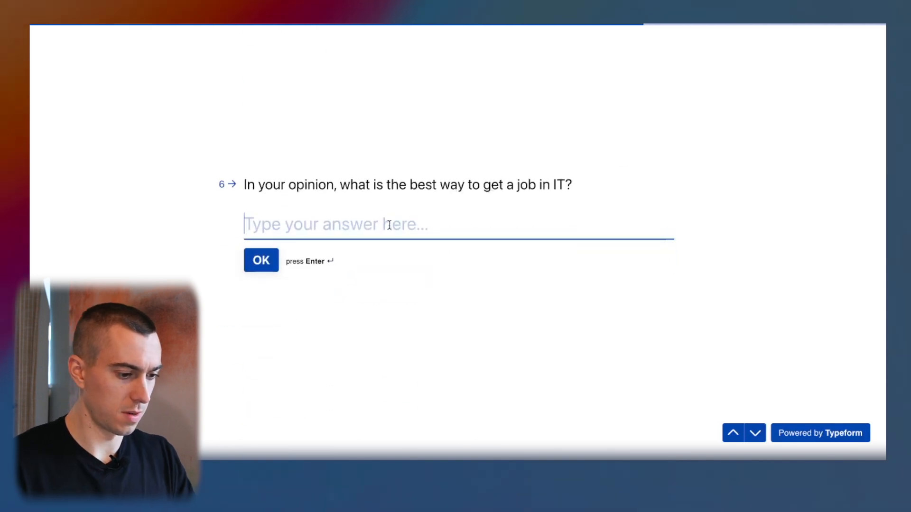
Type 'Certs' and 'Cyber' as the text answers and submit the survey.
{"action": "type", "text": "Certs"}
{"action": "left_click", "coordinate": [261, 262]}
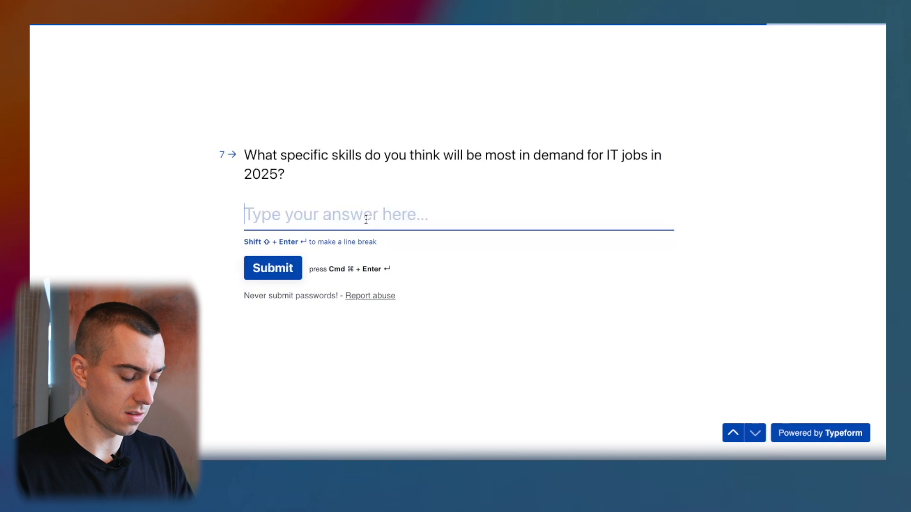
{"action": "type", "text": "Cyber"}
{"action": "left_click", "coordinate": [272, 268]}
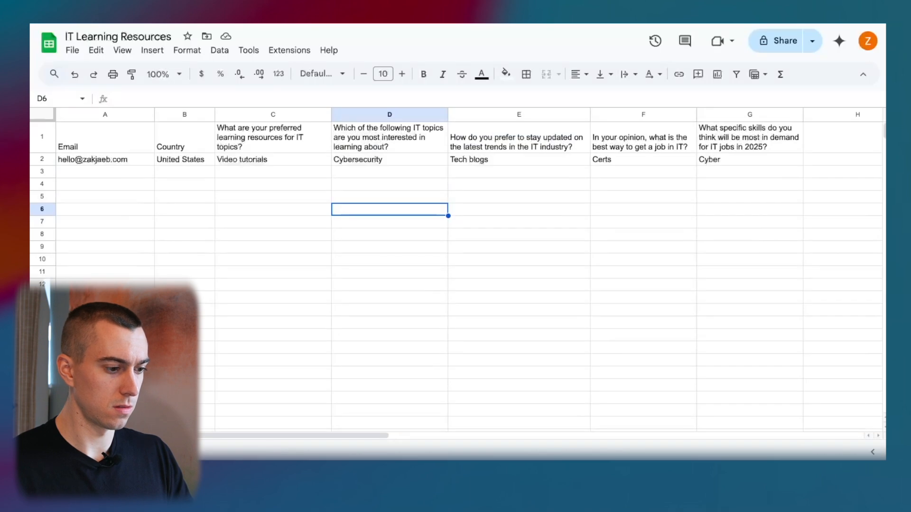
Check the new response's e-mail in A2, then make row 1 headers bold.
{"action": "left_click", "coordinate": [143, 185]}
{"action": "left_click", "coordinate": [122, 164]}
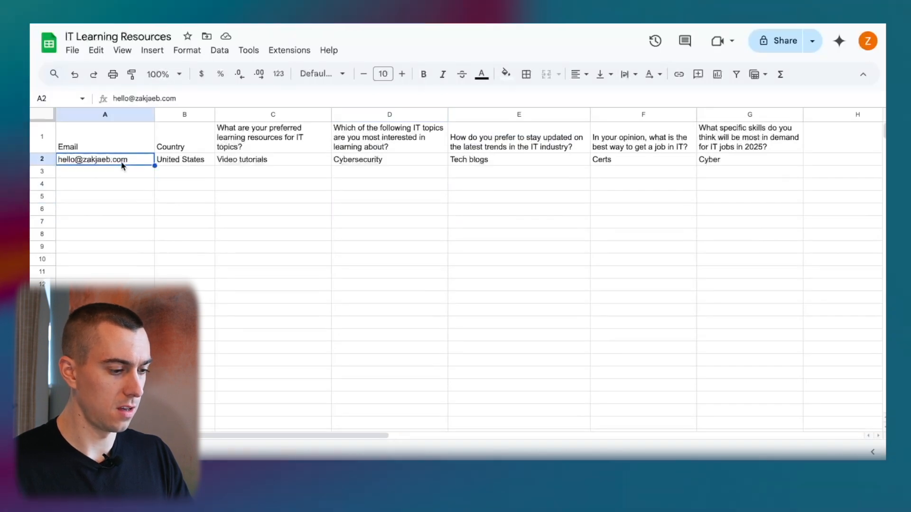
{"action": "left_click", "coordinate": [46, 147]}
{"action": "left_click", "coordinate": [423, 74]}
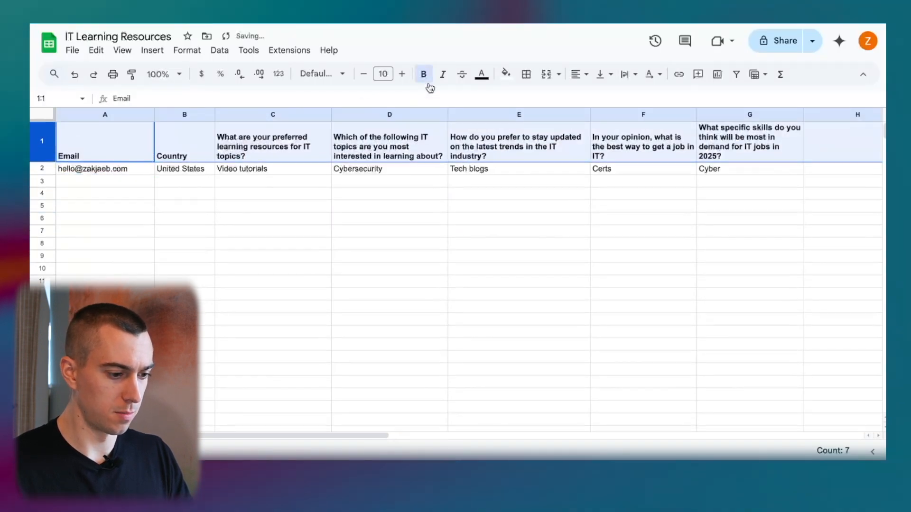
{"action": "left_click", "coordinate": [362, 208]}
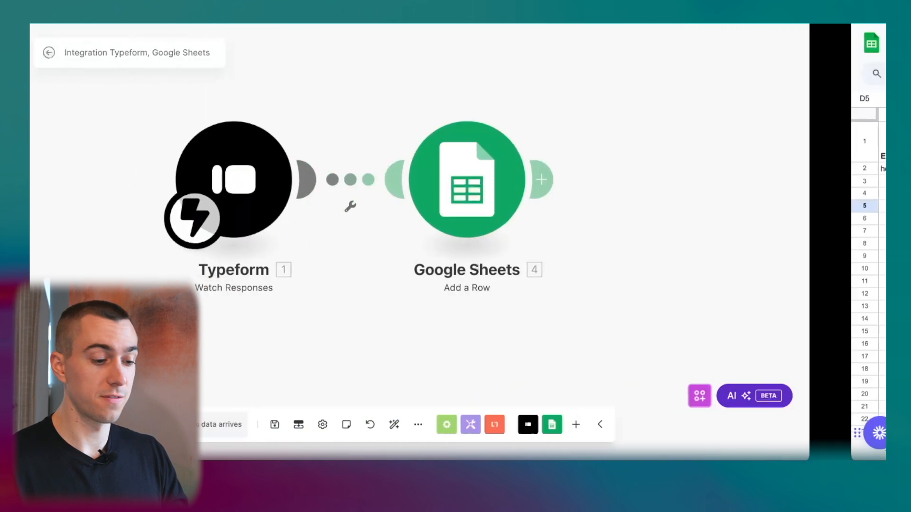
Add a Router to the right of Google Sheets and split it into two routes.
{"action": "left_click_drag", "start_coordinate": [683, 147], "coordinate": [568, 181]}
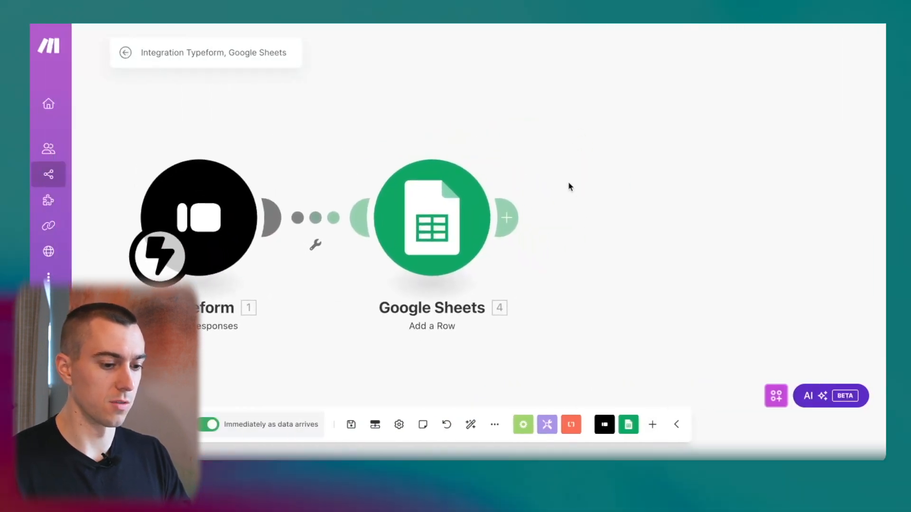
{"action": "left_click", "coordinate": [523, 424]}
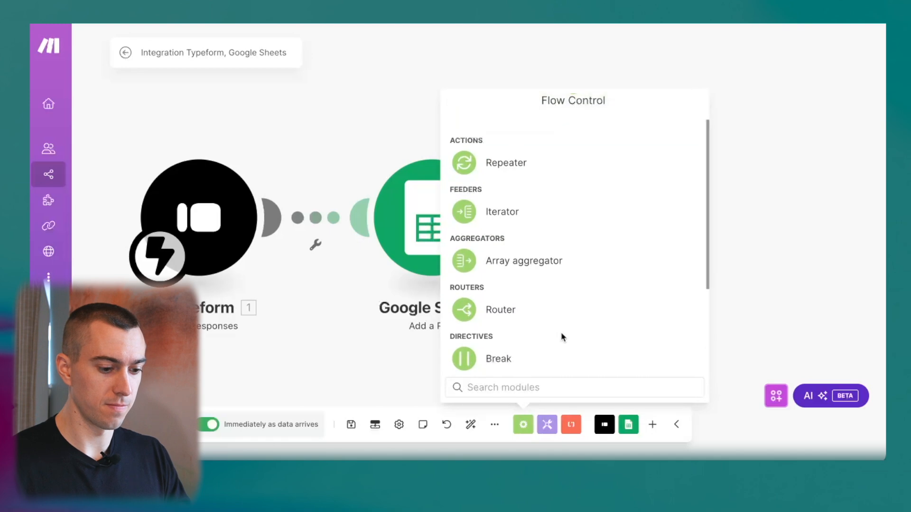
{"action": "left_click", "coordinate": [522, 320]}
{"action": "left_click_drag", "start_coordinate": [553, 236], "coordinate": [668, 228]}
{"action": "left_click_drag", "start_coordinate": [572, 173], "coordinate": [395, 185]}
{"action": "scroll", "coordinate": [503, 147], "scroll_direction": "down", "scroll_amount": 3}
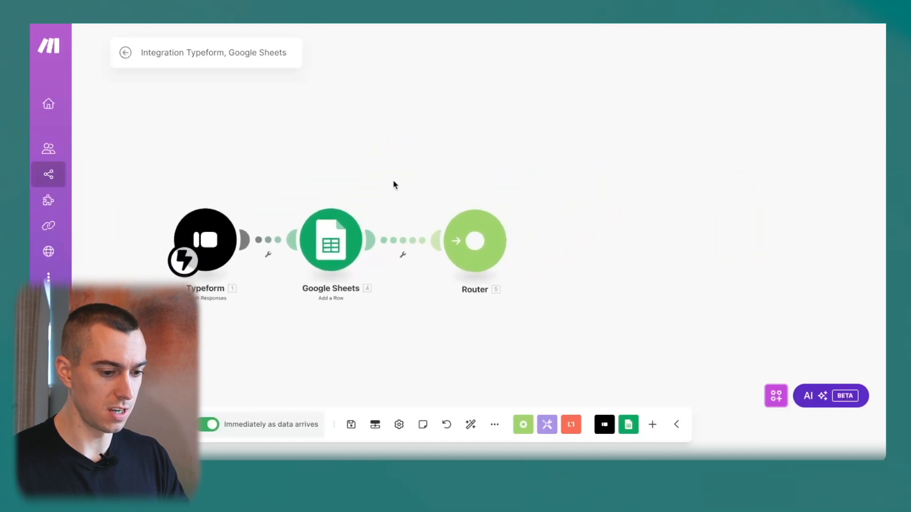
{"action": "left_click", "coordinate": [491, 237]}
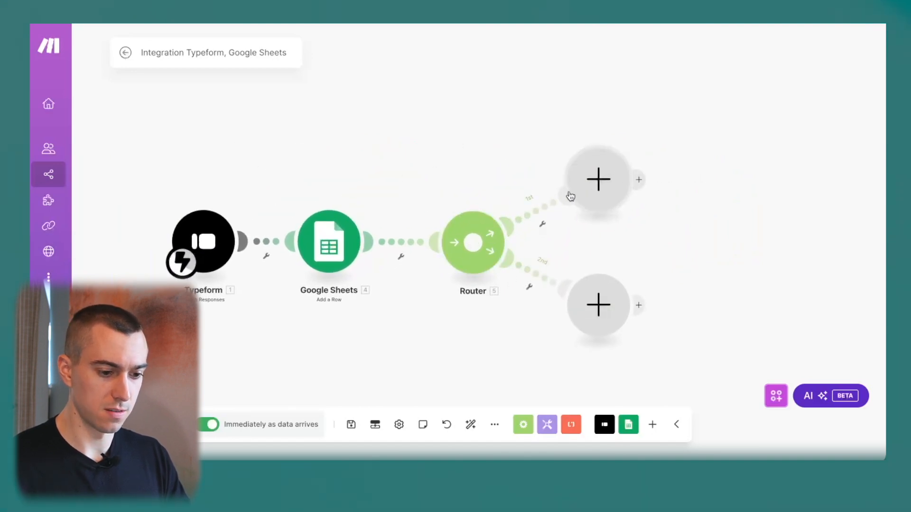
Give route one an 'If Online Course' filter: preferred learning resource equals 'Online courses'.
{"action": "left_click", "coordinate": [545, 218]}
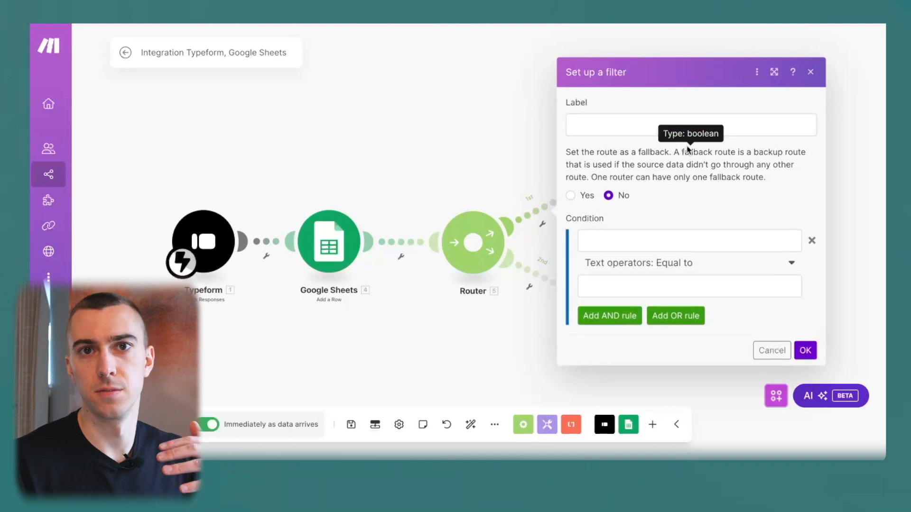
{"action": "left_click", "coordinate": [640, 122]}
{"action": "left_click", "coordinate": [652, 221]}
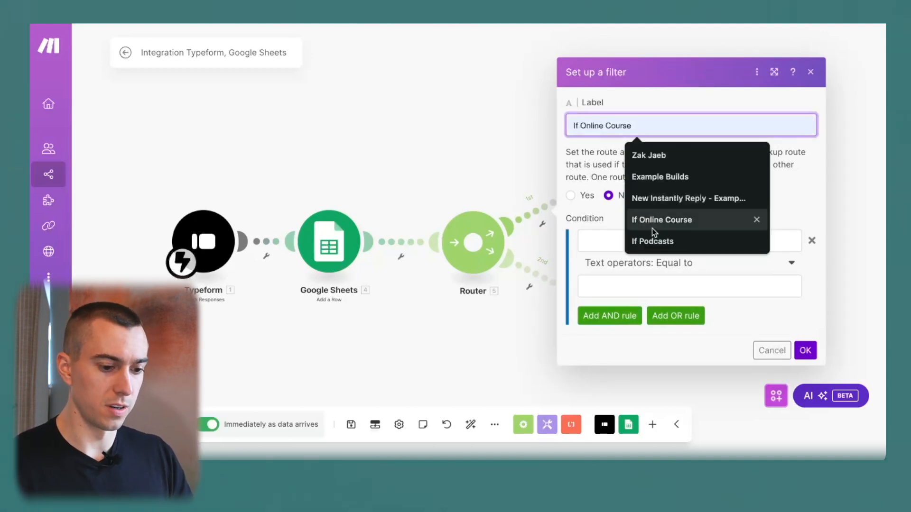
{"action": "left_click", "coordinate": [657, 238]}
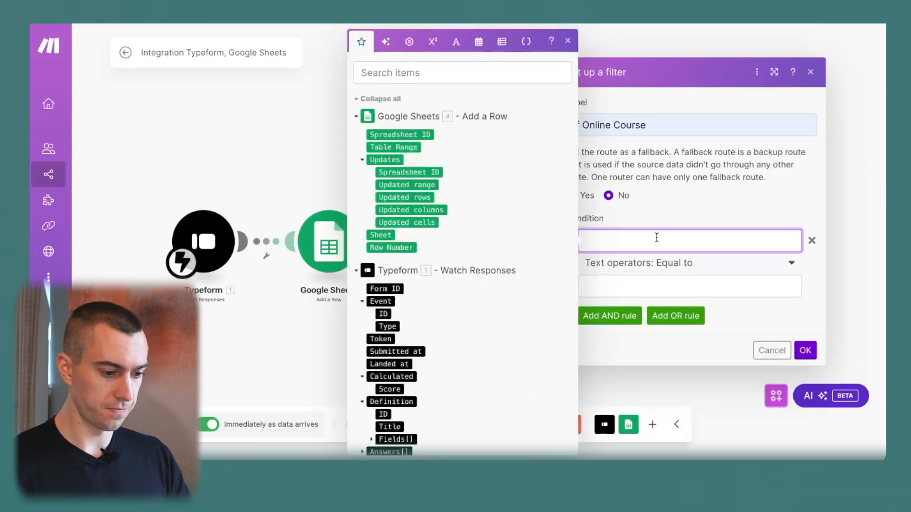
{"action": "scroll", "coordinate": [468, 315], "scroll_direction": "down", "scroll_amount": 5}
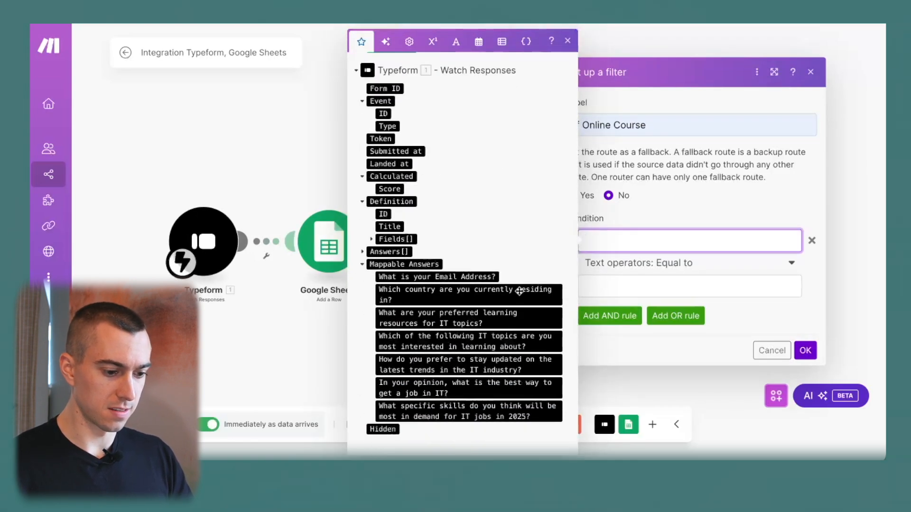
{"action": "left_click", "coordinate": [468, 319]}
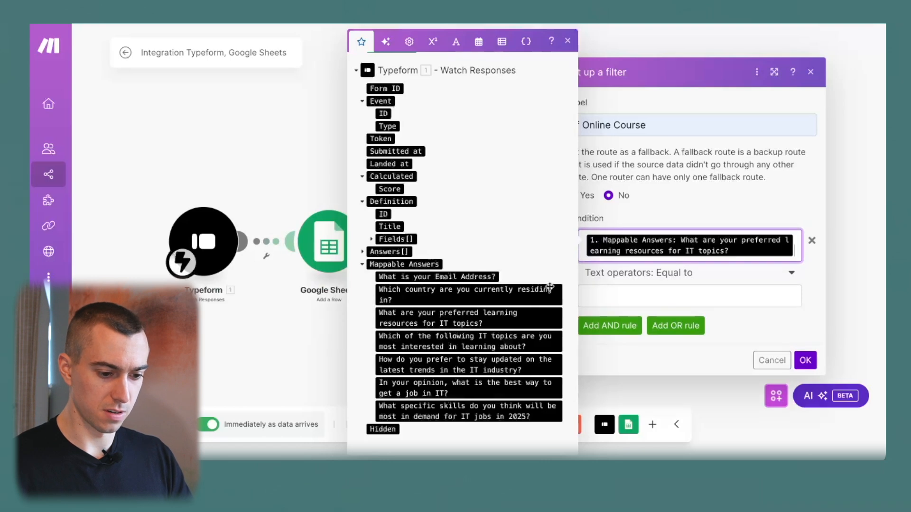
{"action": "left_click", "coordinate": [658, 289]}
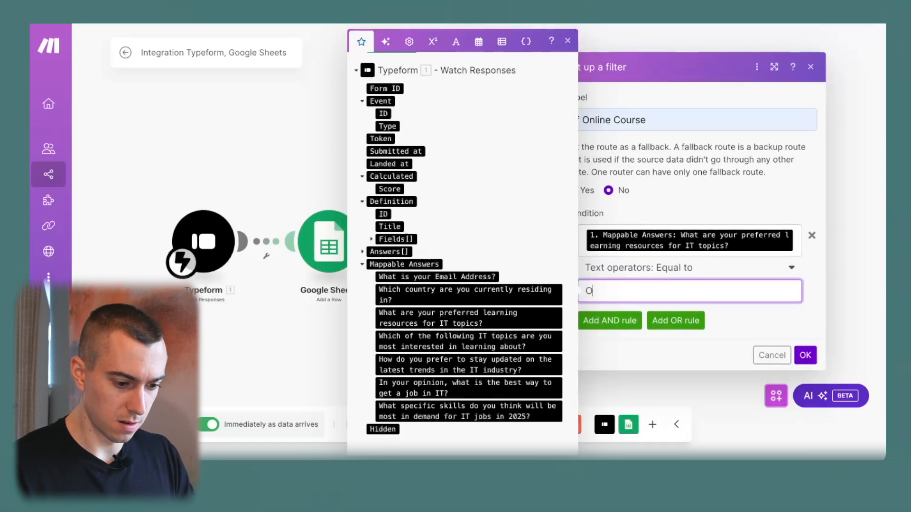
{"action": "type", "text": "Online courses"}
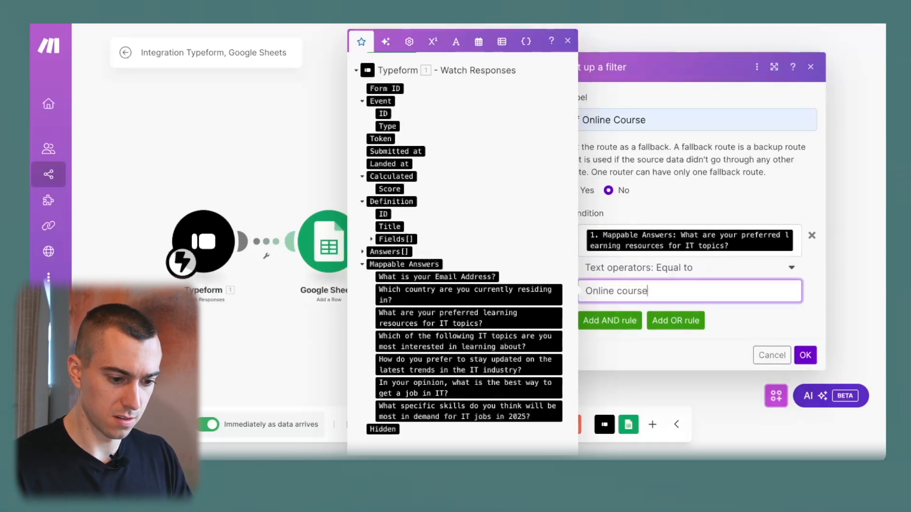
{"action": "left_click", "coordinate": [772, 324]}
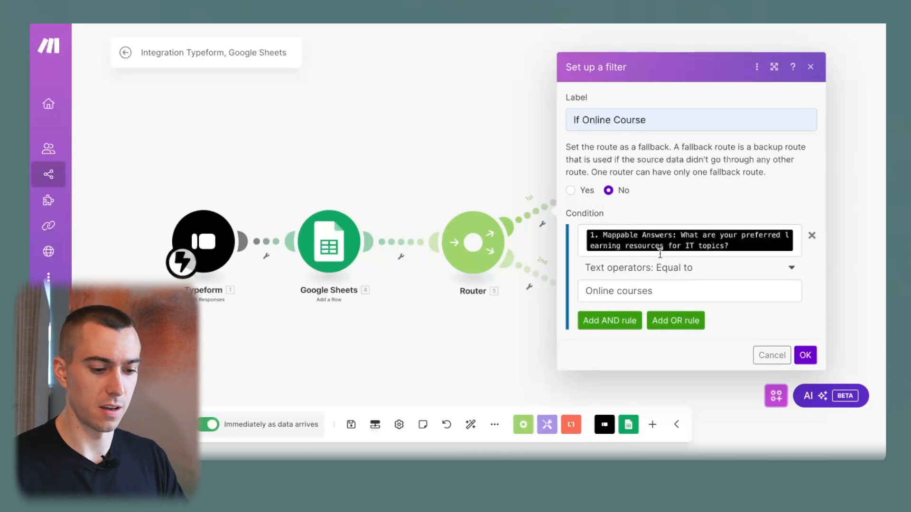
{"action": "left_click", "coordinate": [805, 355]}
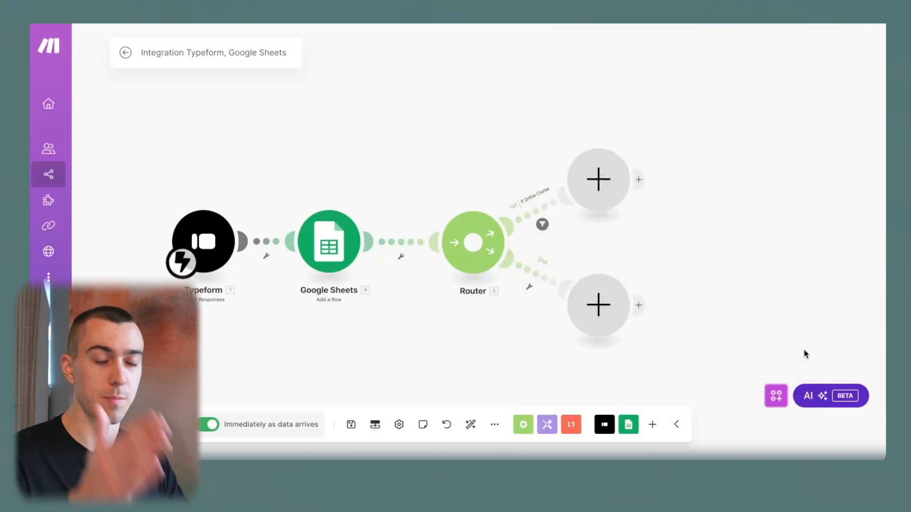
Label route two's filter 'If Podcasts', requiring preferred learning resource to equal 'Podcasts'.
{"action": "left_click", "coordinate": [535, 276]}
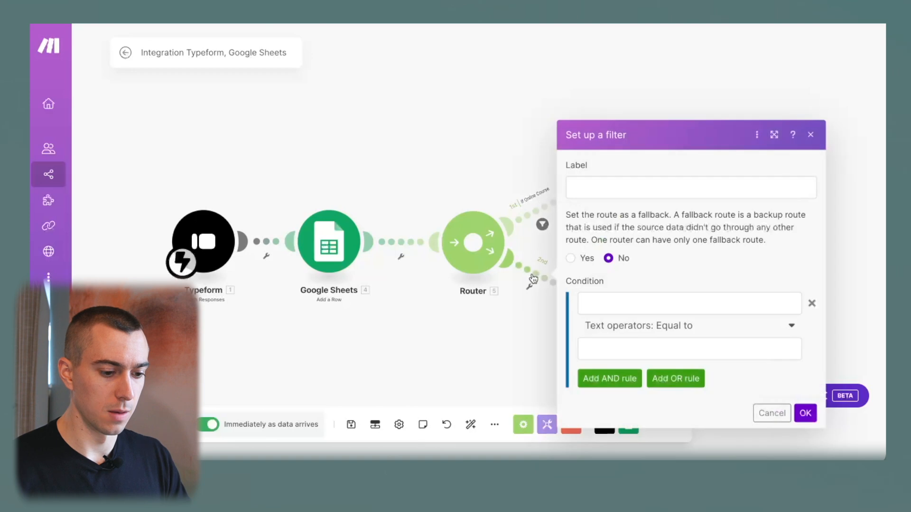
{"action": "left_click", "coordinate": [635, 186]}
{"action": "left_click", "coordinate": [676, 304]}
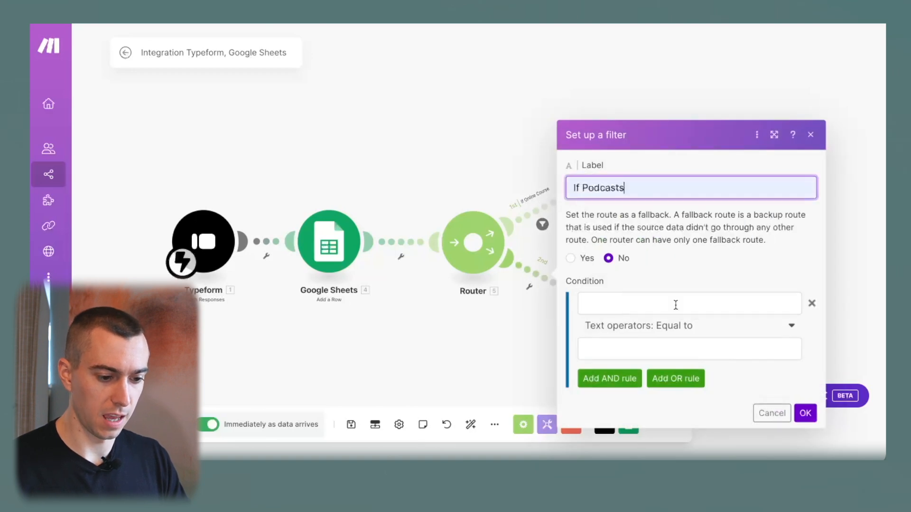
{"action": "left_click", "coordinate": [675, 305]}
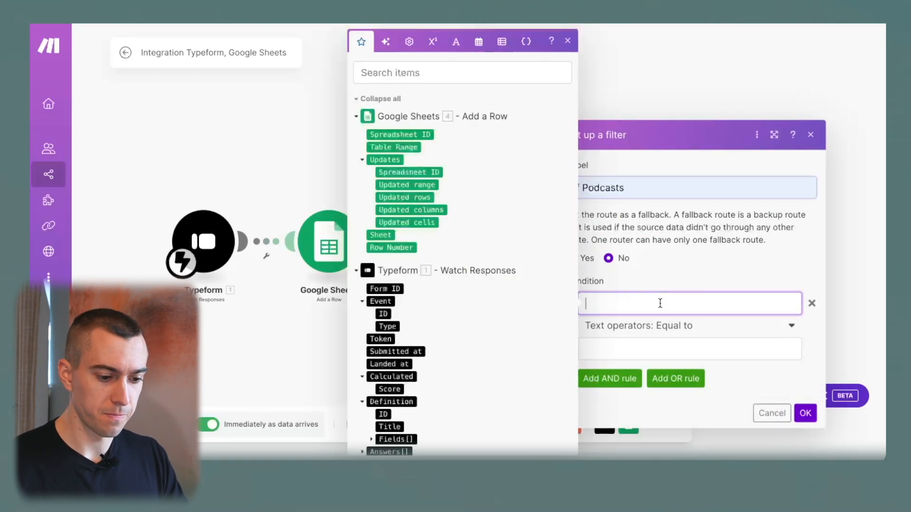
{"action": "scroll", "coordinate": [516, 333], "scroll_direction": "down", "scroll_amount": 5}
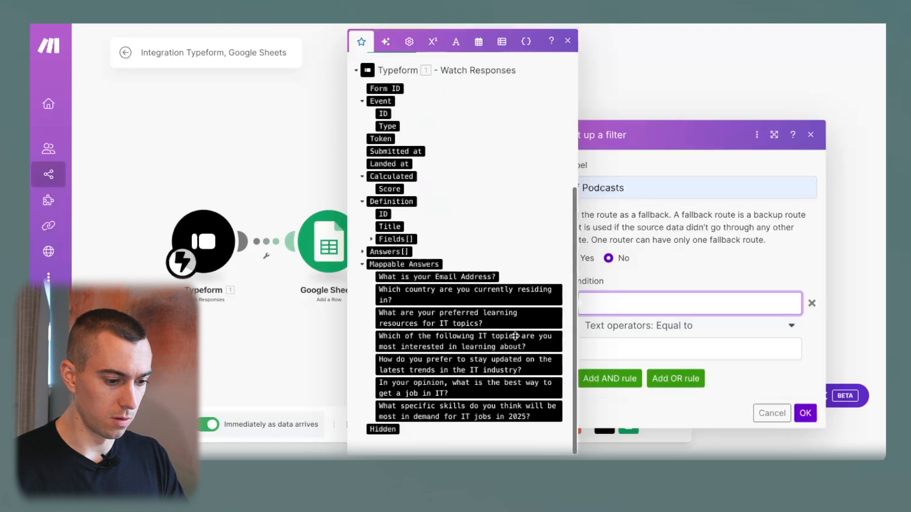
{"action": "left_click", "coordinate": [450, 315]}
{"action": "left_click", "coordinate": [709, 355]}
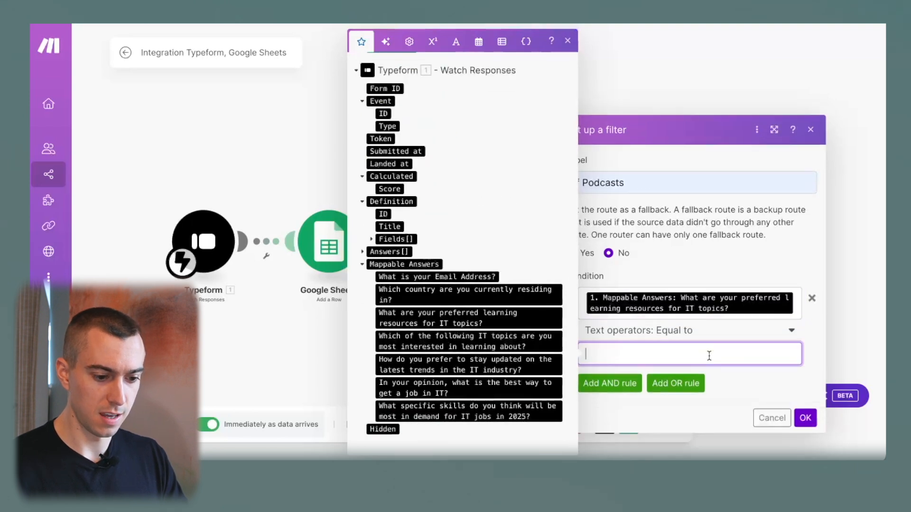
{"action": "type", "text": "Podcasts"}
{"action": "left_click", "coordinate": [806, 419]}
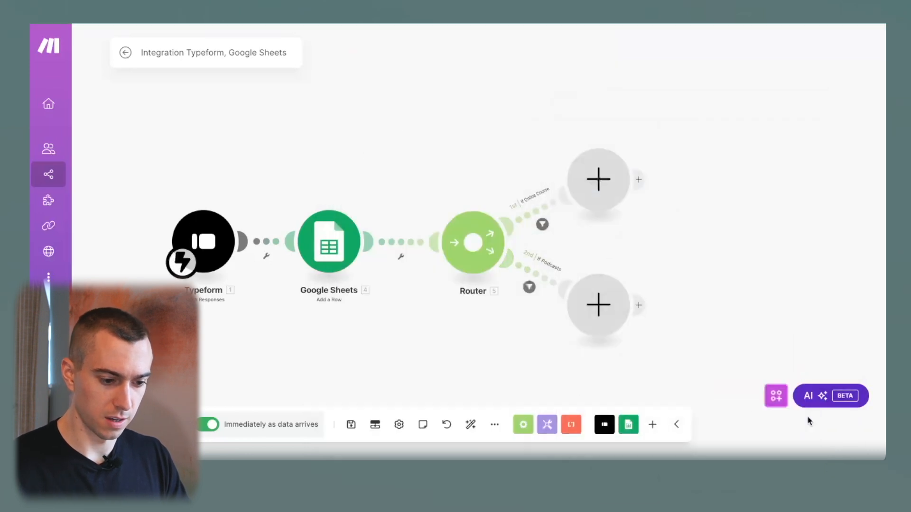
Attach an Email 'Send an Email' module to the If Online Course route.
{"action": "left_click", "coordinate": [608, 181]}
{"action": "scroll", "coordinate": [727, 134], "scroll_direction": "down", "scroll_amount": 6}
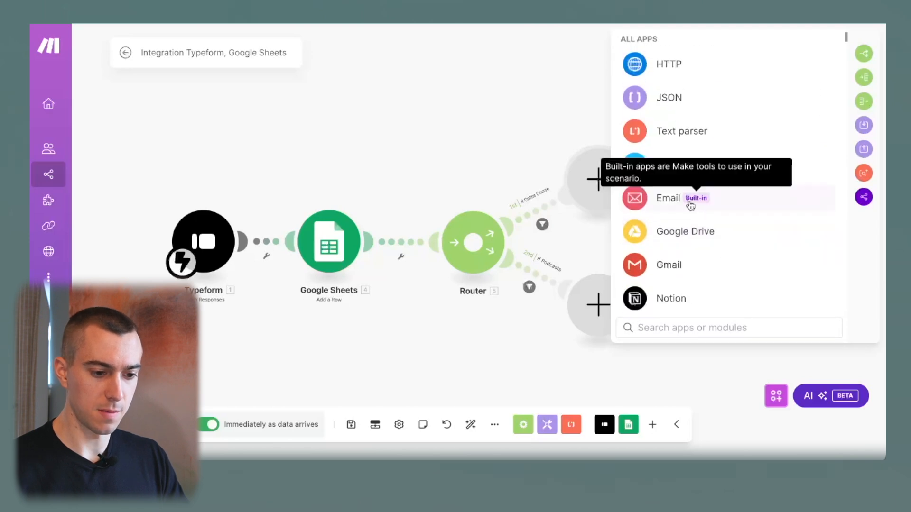
{"action": "left_click", "coordinate": [664, 203]}
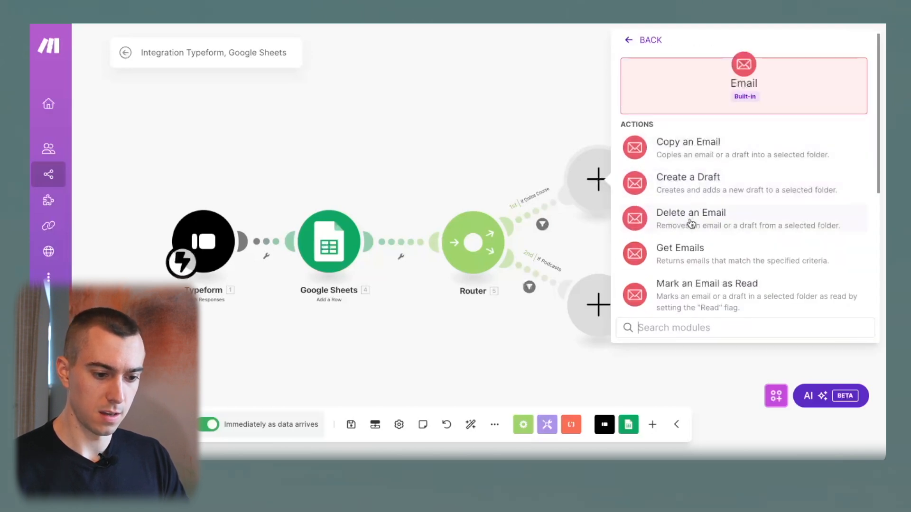
{"action": "scroll", "coordinate": [693, 257], "scroll_direction": "down", "scroll_amount": 2}
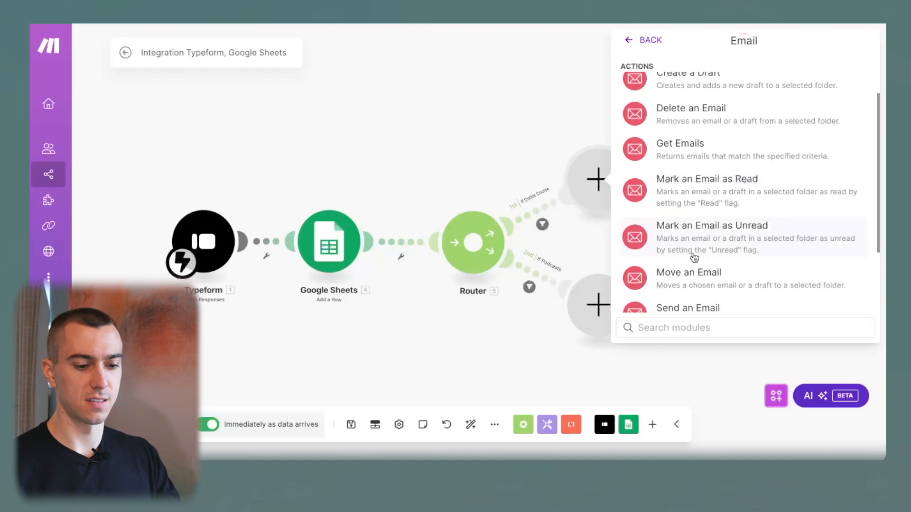
{"action": "scroll", "coordinate": [708, 172], "scroll_direction": "down", "scroll_amount": 2}
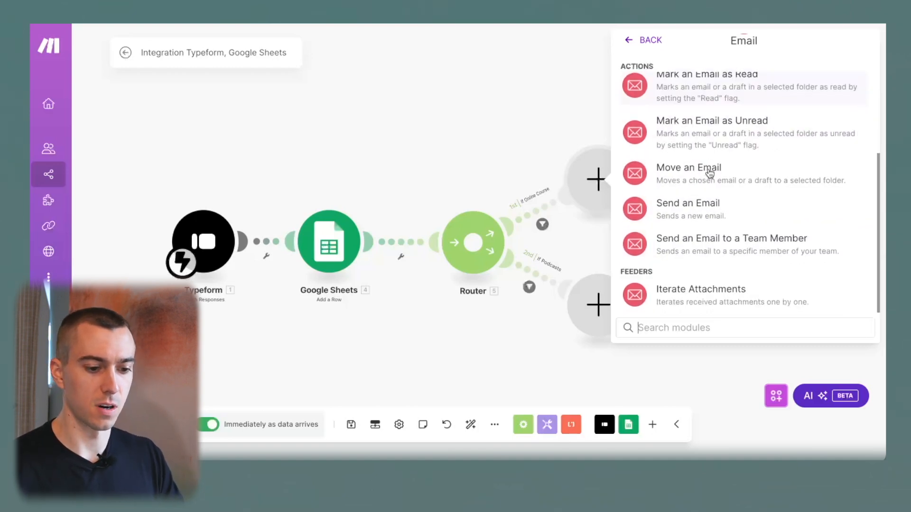
{"action": "left_click", "coordinate": [699, 202]}
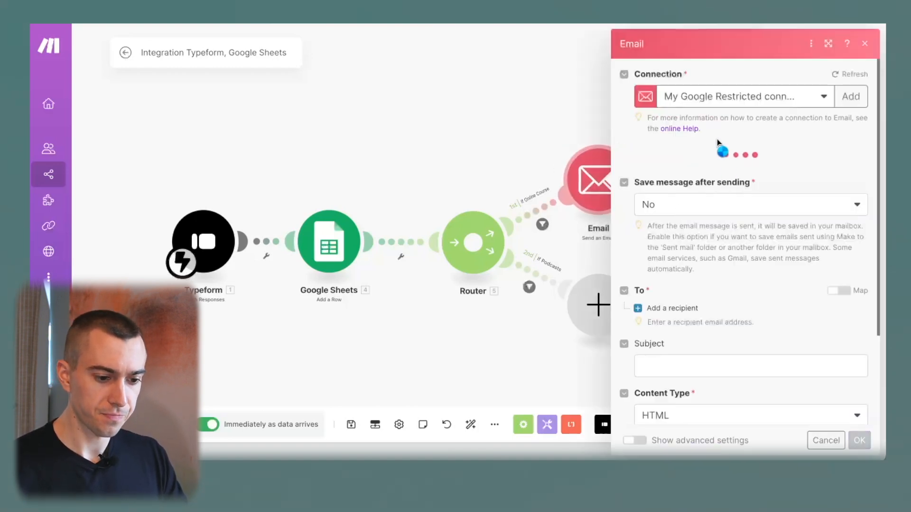
Set the email to keep a copy of sent messages and add the recipient's e-mail address.
{"action": "left_click", "coordinate": [710, 210]}
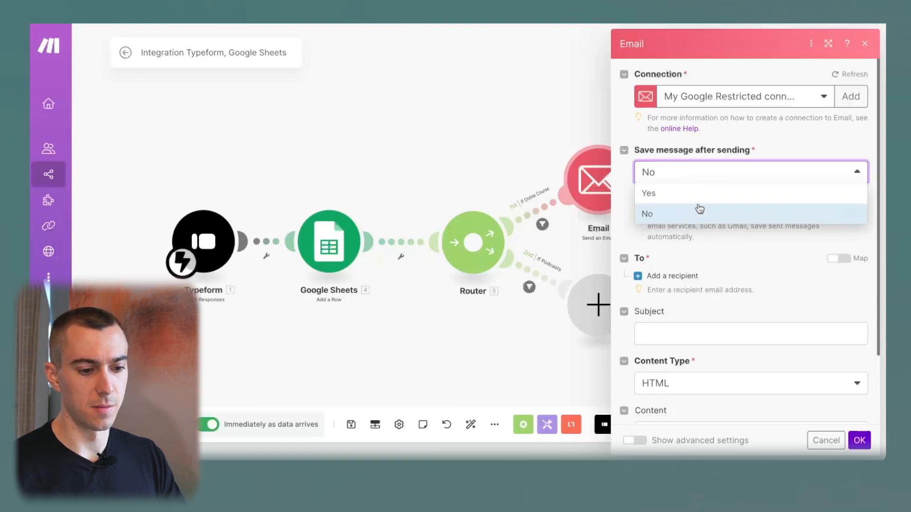
{"action": "left_click", "coordinate": [694, 194]}
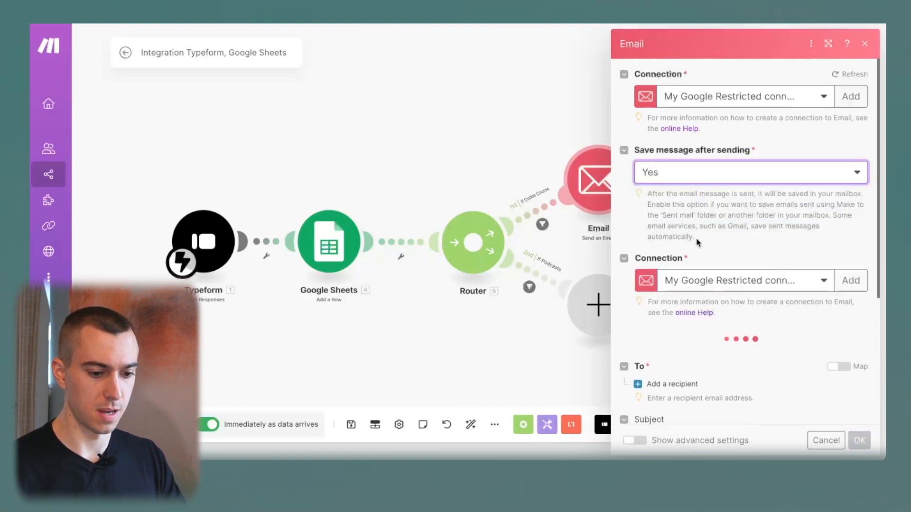
{"action": "scroll", "coordinate": [696, 238], "scroll_direction": "down", "scroll_amount": 3}
{"action": "scroll", "coordinate": [736, 162], "scroll_direction": "up", "scroll_amount": 3}
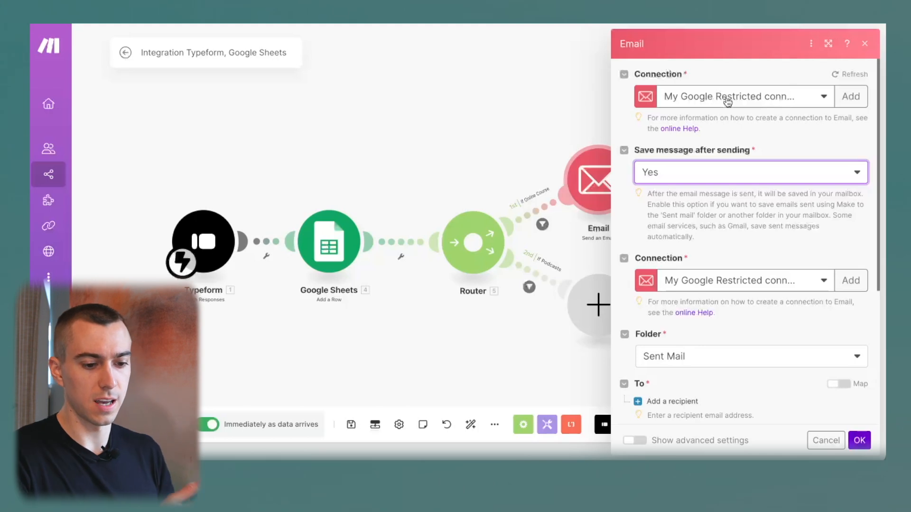
{"action": "scroll", "coordinate": [727, 102], "scroll_direction": "down", "scroll_amount": 4}
{"action": "left_click", "coordinate": [643, 193]}
{"action": "left_click", "coordinate": [675, 210]}
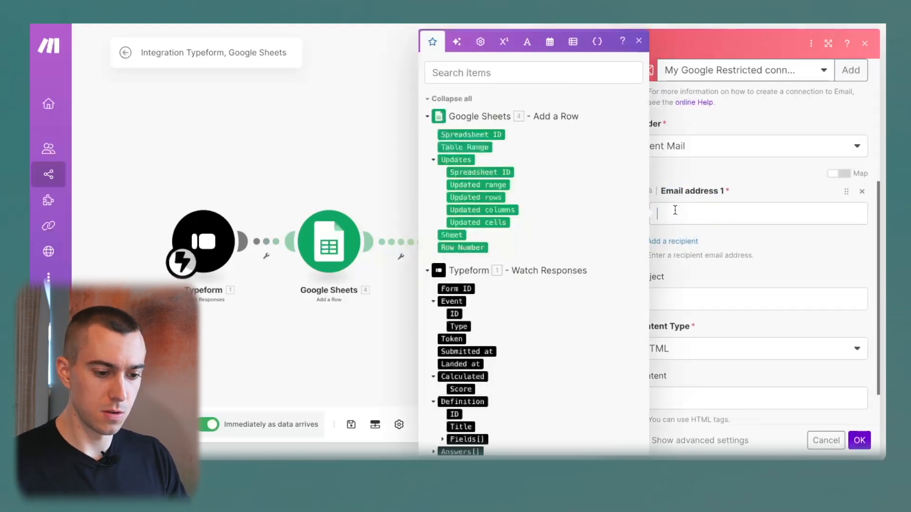
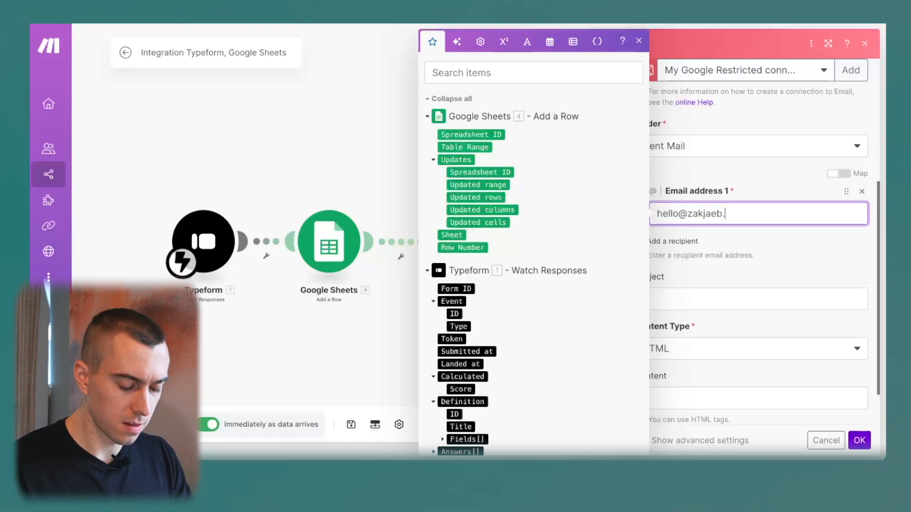
{"action": "left_click", "coordinate": [708, 172]}
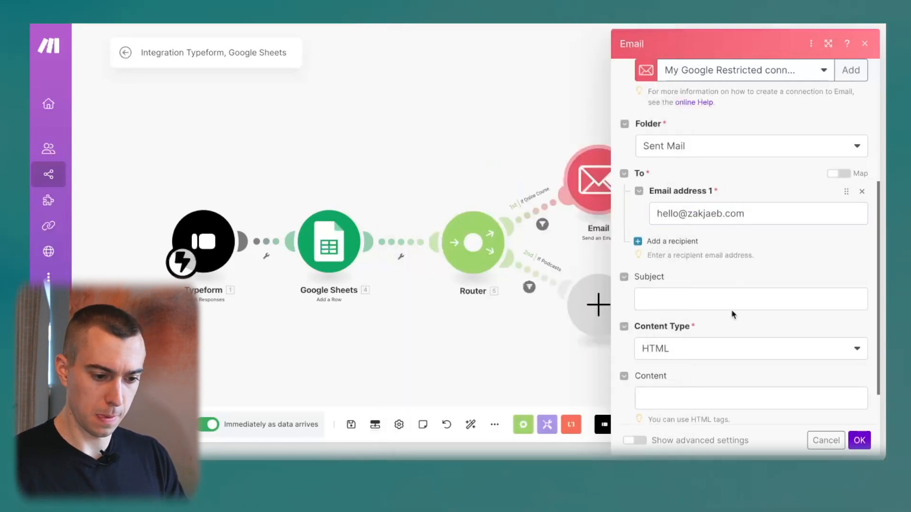
Enter the subject 'Checkout my new online course!'.
{"action": "left_click", "coordinate": [704, 297]}
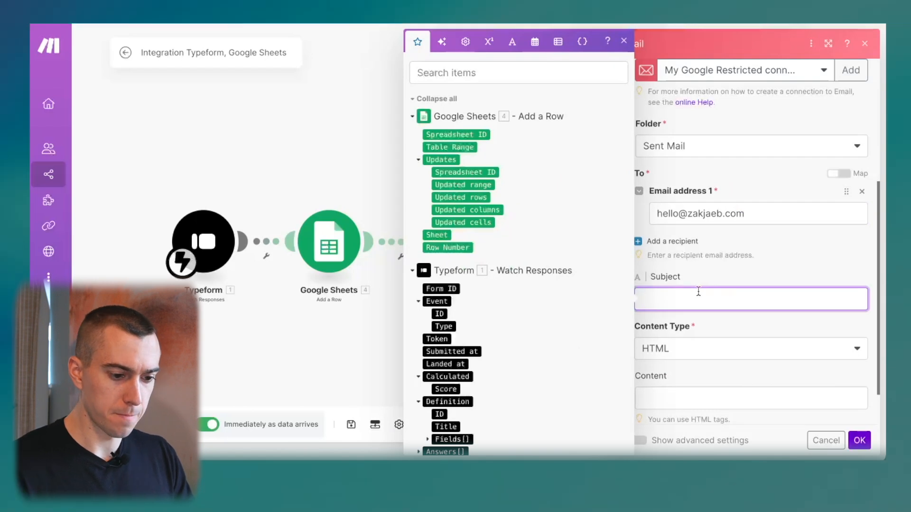
{"action": "scroll", "coordinate": [700, 293], "scroll_direction": "down", "scroll_amount": 1}
{"action": "scroll", "coordinate": [718, 265], "scroll_direction": "up", "scroll_amount": 3}
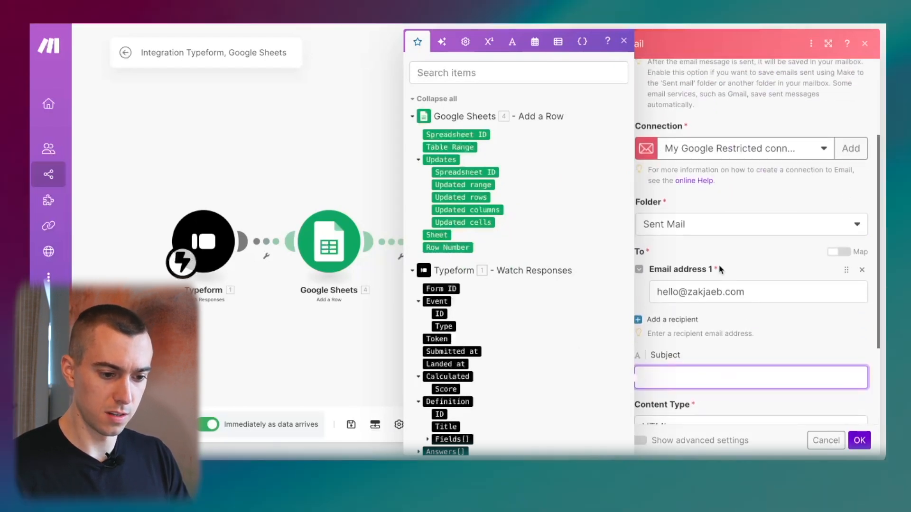
{"action": "scroll", "coordinate": [719, 270], "scroll_direction": "down", "scroll_amount": 3}
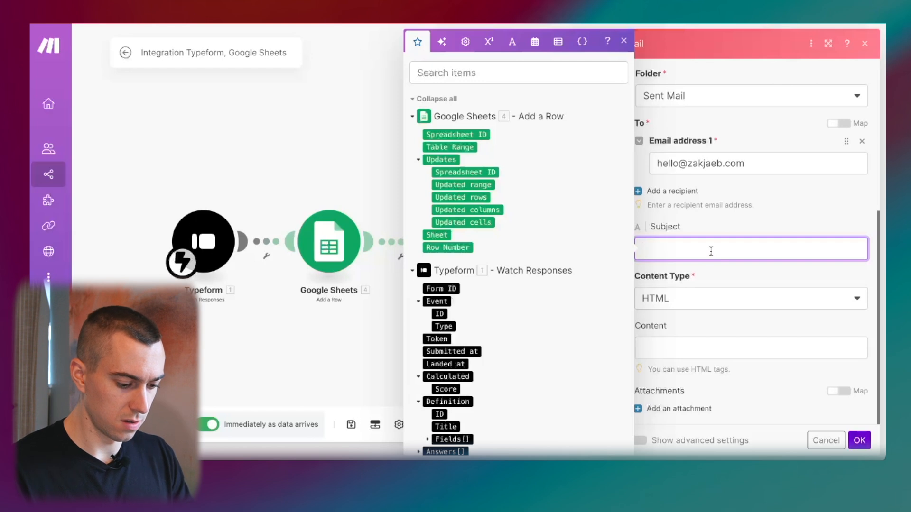
{"action": "type", "text": "Cha"}
{"action": "key", "text": "BackSpace"}
{"action": "key", "text": "BackSpace"}
{"action": "key", "text": "BackSpace"}
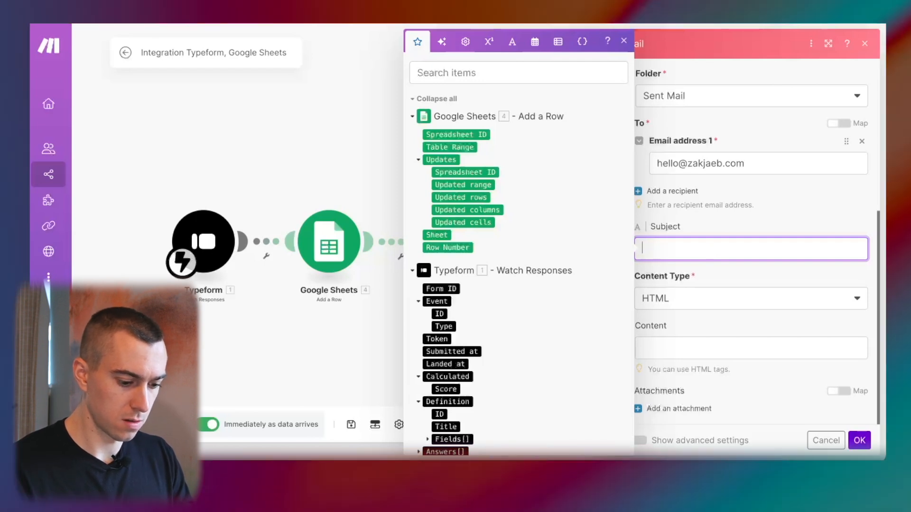
{"action": "key", "text": "BackSpace"}
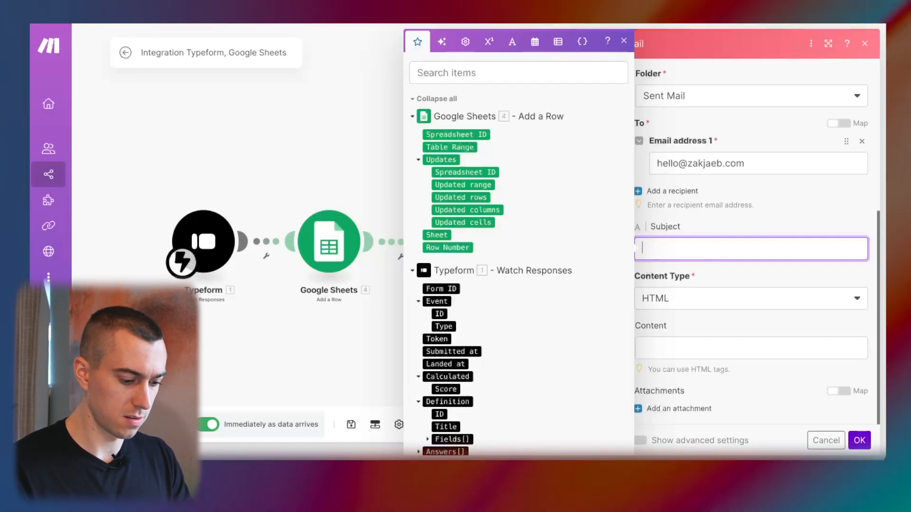
{"action": "type", "text": "Checkout my new online course!"}
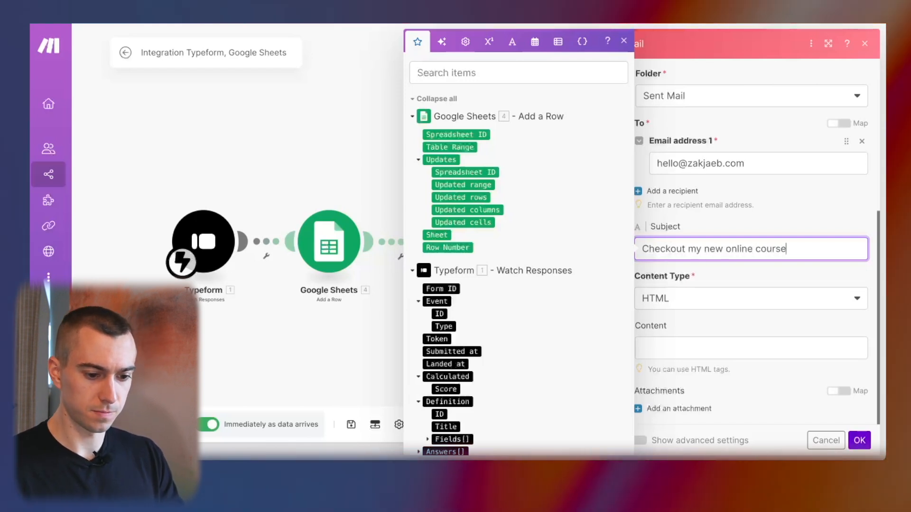
Write the body recommending the new Automation online course, signed 'Best,' with the sender's initial.
{"action": "left_click", "coordinate": [763, 352]}
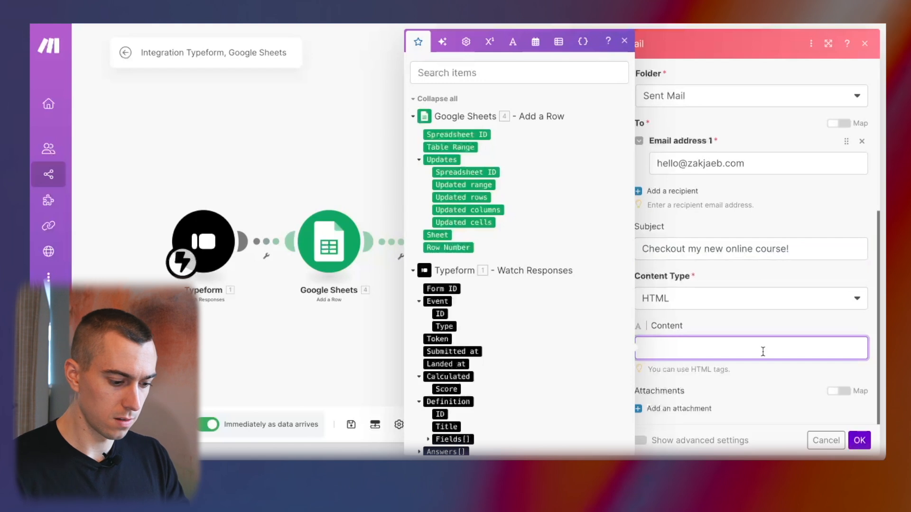
{"action": "type", "text": "Hello,"}
{"action": "key", "text": "Return"}
{"action": "key", "text": "Return"}
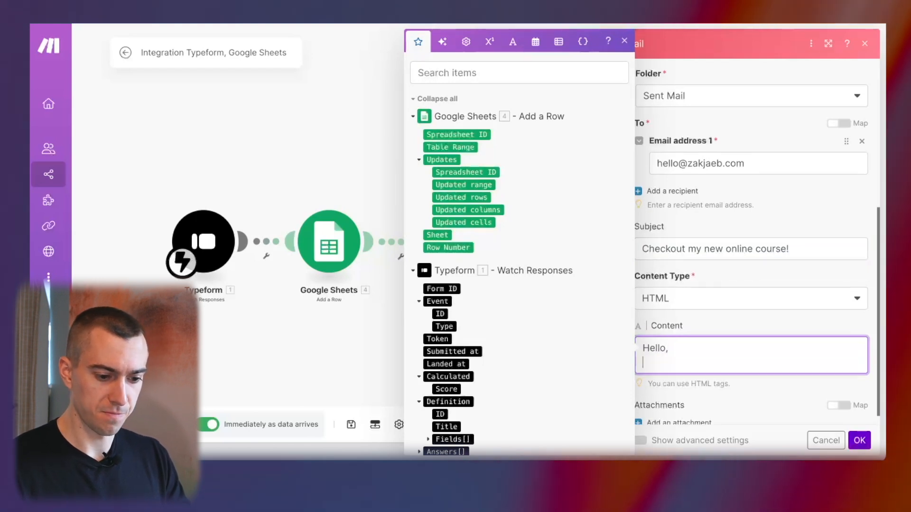
{"action": "type", "text": "I heard "}
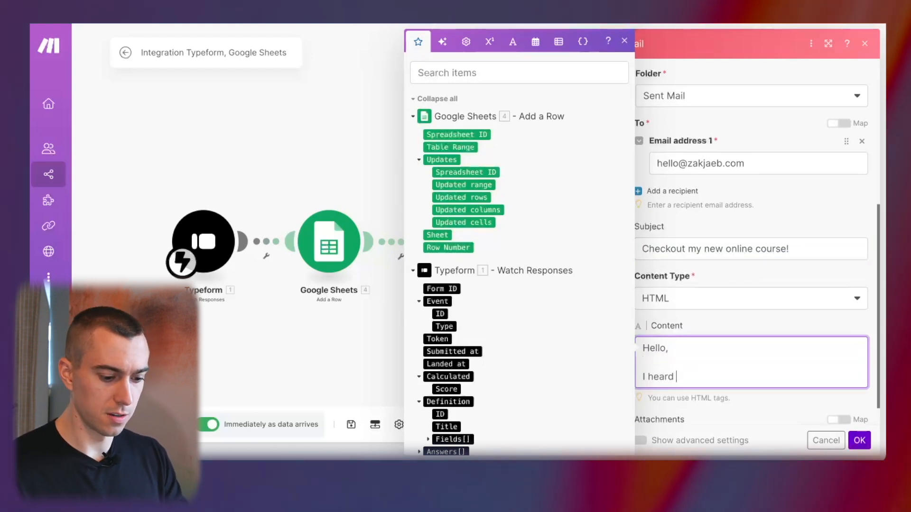
{"action": "type", "text": "you like to learn from "}
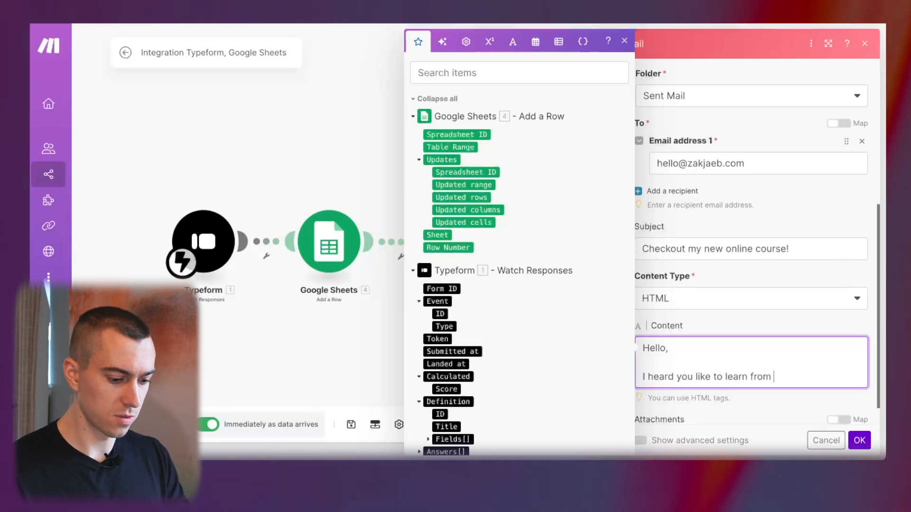
{"action": "type", "text": "courses. I just finished"}
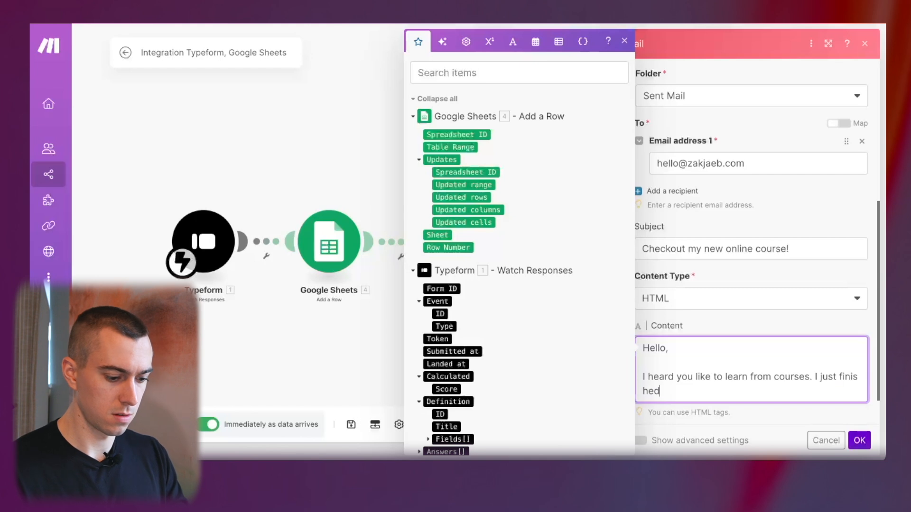
{"action": "key", "text": "BackSpace"}
{"action": "key", "text": "BackSpace"}
{"action": "key", "text": "BackSpace"}
{"action": "key", "text": "BackSpace"}
{"action": "type", "text": "shed a"}
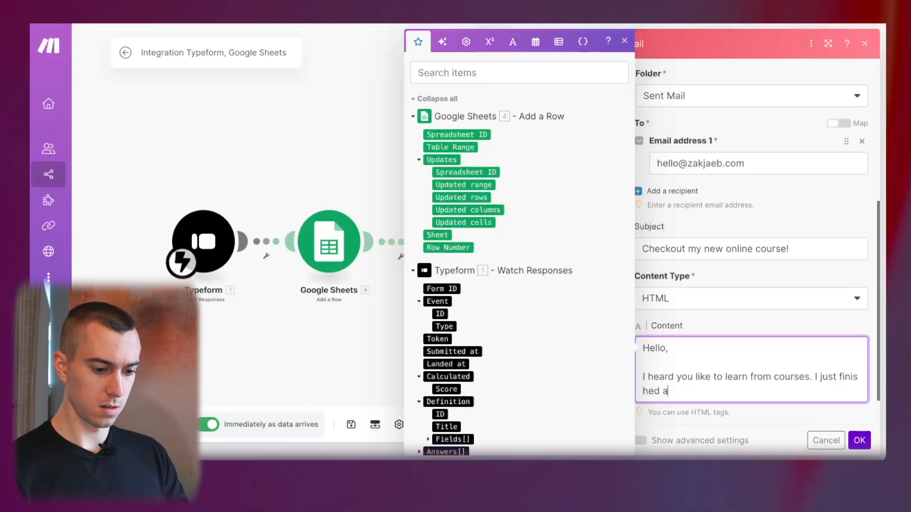
{"action": "type", "text": "n online course in Automation"}
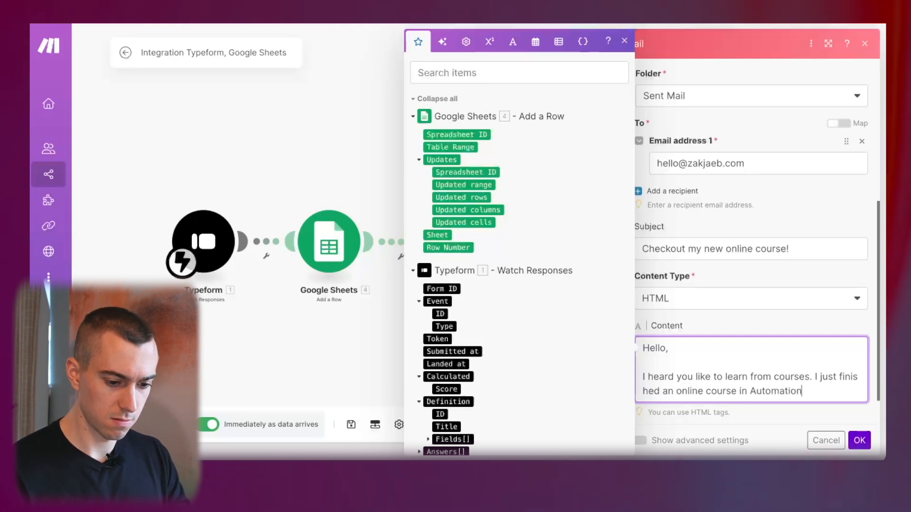
{"action": "type", "text": ". I think you'll lik"}
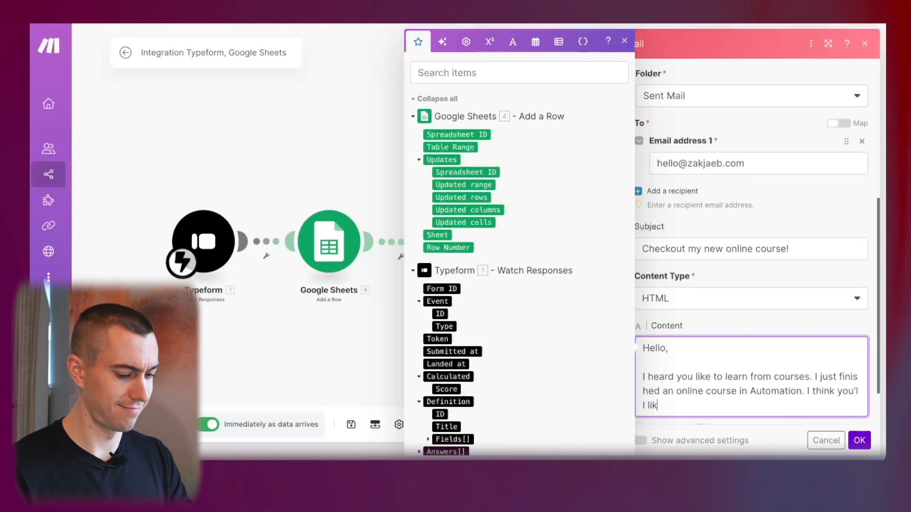
{"action": "type", "text": "e it!"}
{"action": "key", "text": "Return"}
{"action": "key", "text": "Return"}
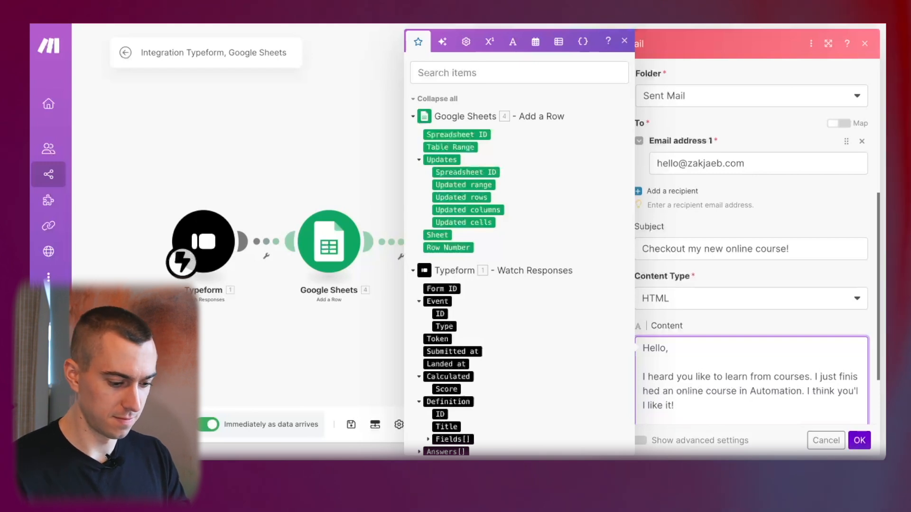
{"action": "type", "text": "Best,"}
{"action": "key", "text": "Return"}
{"action": "key", "text": "Return"}
{"action": "type", "text": "Zak"}
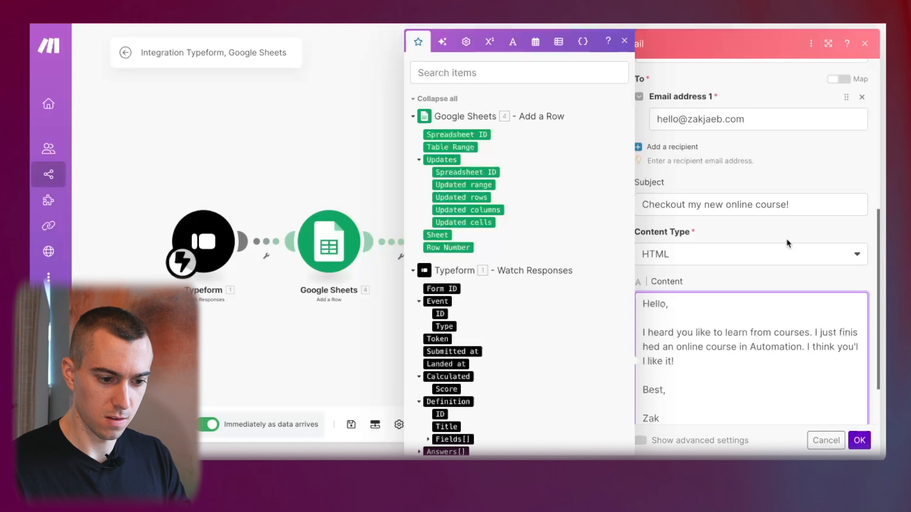
{"action": "scroll", "coordinate": [786, 243], "scroll_direction": "down", "scroll_amount": 2}
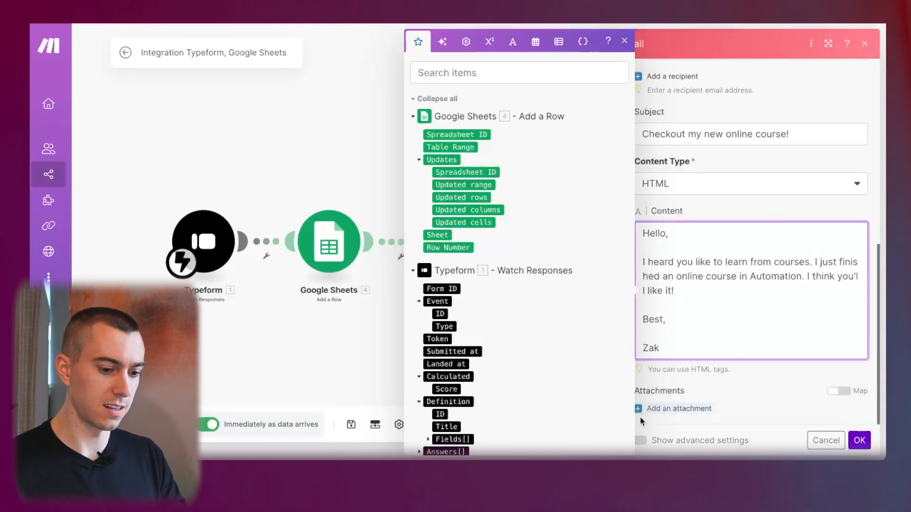
Add an Email 'Send an Email' module to the empty second (Podcasts) route.
{"action": "left_click", "coordinate": [860, 441]}
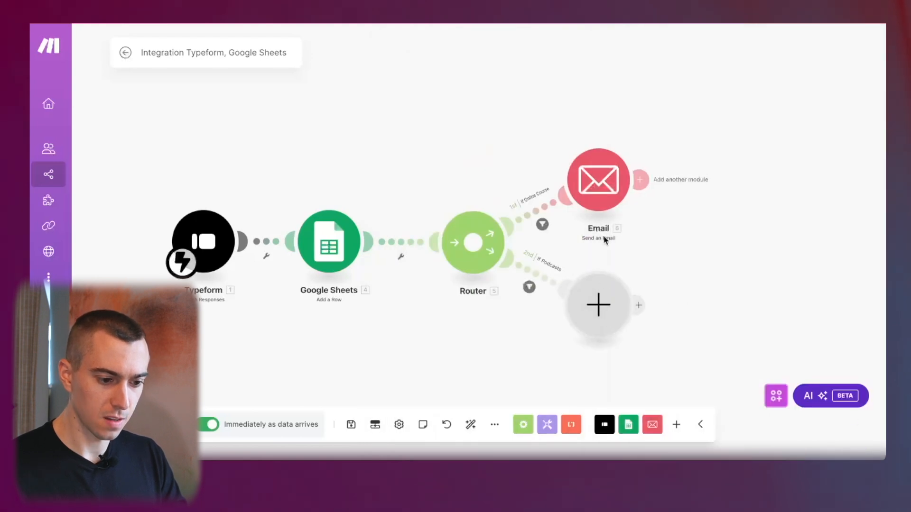
{"action": "left_click", "coordinate": [598, 320]}
{"action": "left_click", "coordinate": [694, 260]}
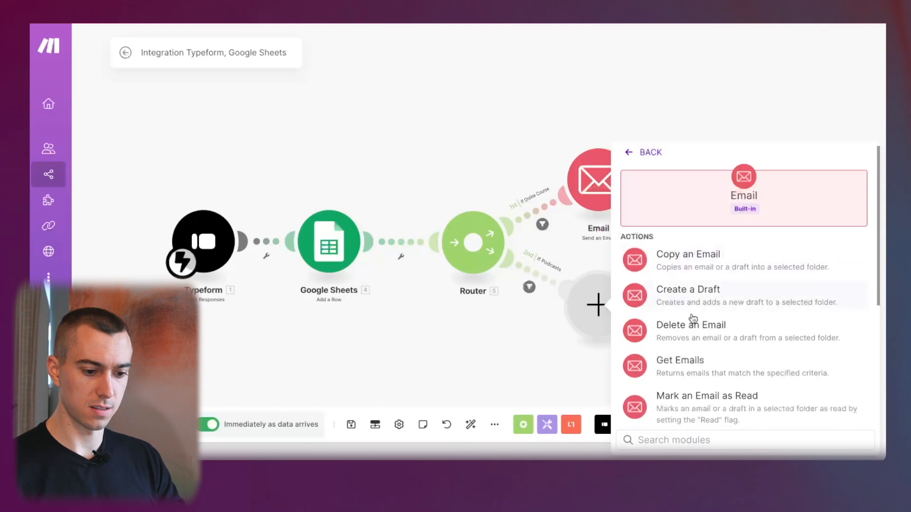
{"action": "scroll", "coordinate": [694, 318], "scroll_direction": "down", "scroll_amount": 2}
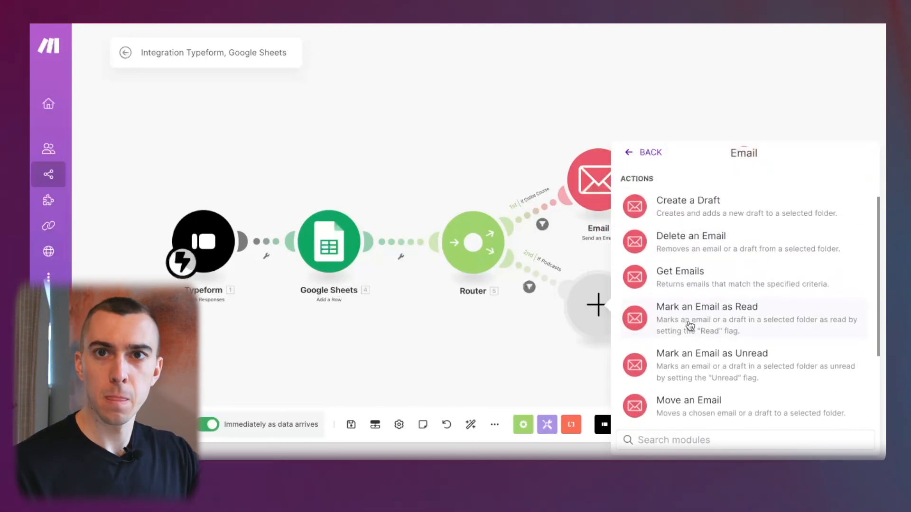
{"action": "scroll", "coordinate": [690, 326], "scroll_direction": "down", "scroll_amount": 3}
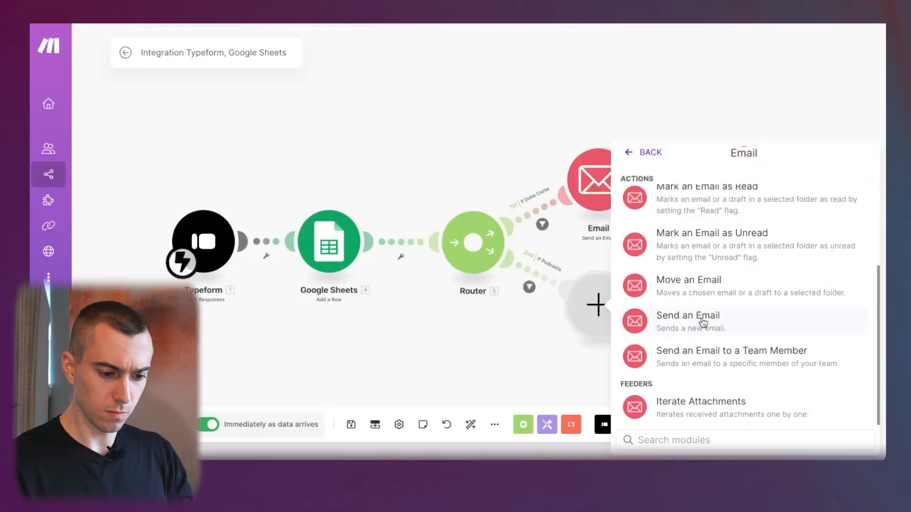
{"action": "left_click", "coordinate": [702, 321]}
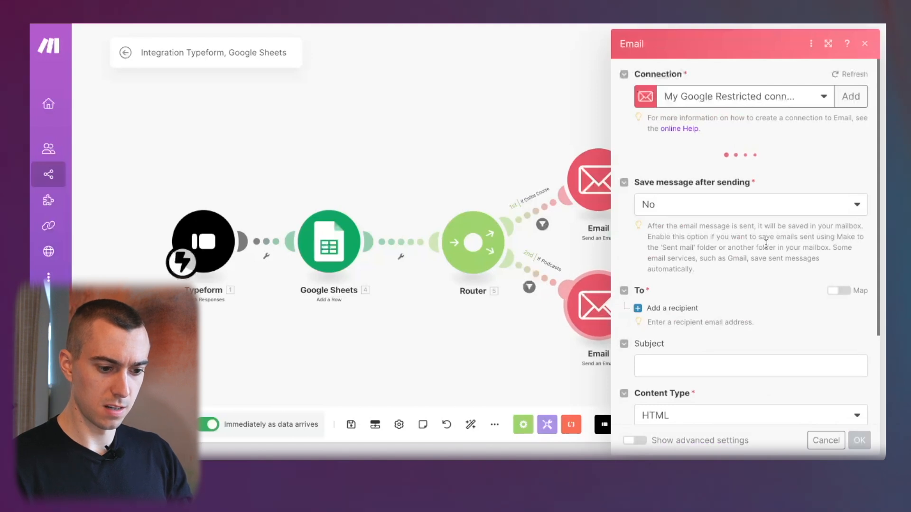
Set Save message after sending to Yes (Sent Mail) and enter the recipient's e-mail address.
{"action": "scroll", "coordinate": [762, 256], "scroll_direction": "down", "scroll_amount": 3}
{"action": "scroll", "coordinate": [765, 243], "scroll_direction": "up", "scroll_amount": 1}
{"action": "left_click", "coordinate": [731, 161]}
{"action": "left_click", "coordinate": [694, 184]}
{"action": "scroll", "coordinate": [716, 298], "scroll_direction": "down", "scroll_amount": 3}
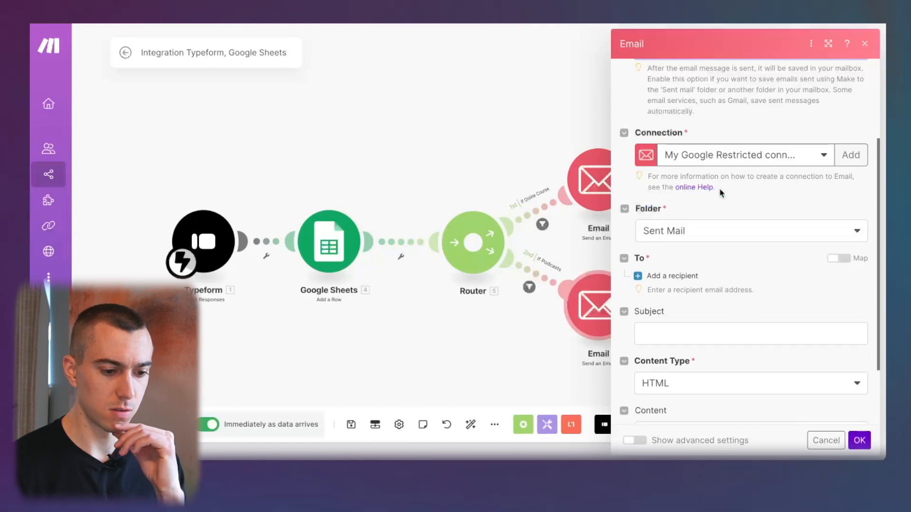
{"action": "scroll", "coordinate": [711, 232], "scroll_direction": "down", "scroll_amount": 2}
{"action": "left_click", "coordinate": [669, 217]}
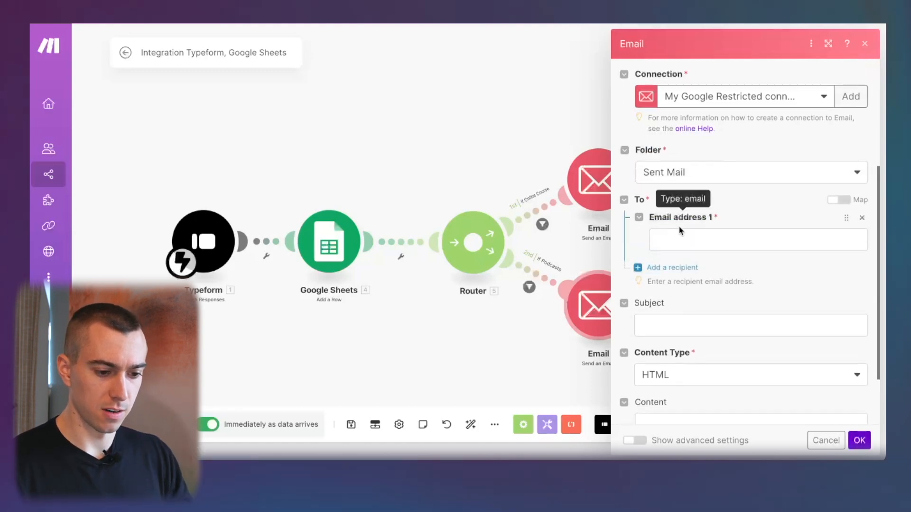
{"action": "left_click", "coordinate": [671, 239]}
{"action": "scroll", "coordinate": [725, 249], "scroll_direction": "down", "scroll_amount": 2}
{"action": "left_click", "coordinate": [725, 249]}
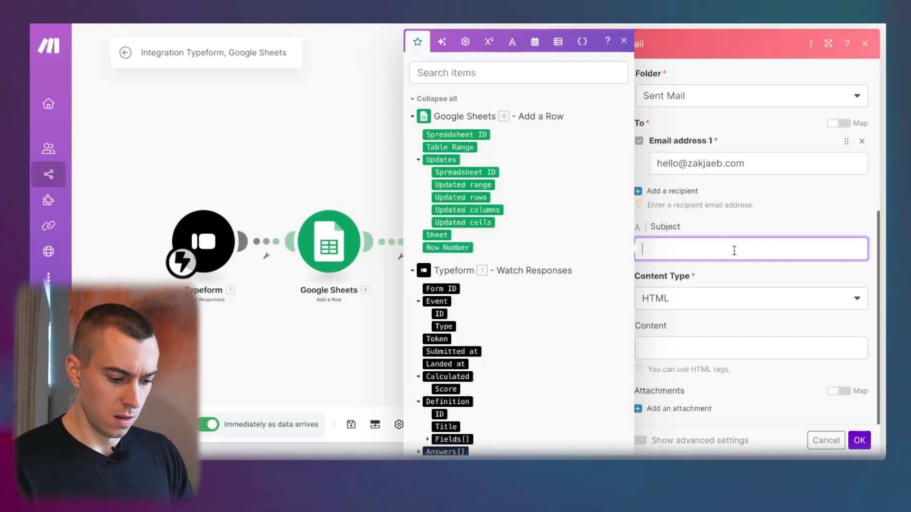
Set the email subject to 'My favorite IT Podcasts'.
{"action": "type", "text": "opstia"}
{"action": "key", "text": "BackSpace"}
{"action": "key", "text": "BackSpace"}
{"action": "key", "text": "BackSpace"}
{"action": "key", "text": "BackSpace"}
{"action": "key", "text": "BackSpace"}
{"action": "key", "text": "BackSpace"}
{"action": "key", "text": "BackSpace"}
{"action": "key", "text": "BackSpace"}
{"action": "key", "text": "BackSpace"}
{"action": "key", "text": "BackSpace"}
{"action": "key", "text": "BackSpace"}
{"action": "type", "text": "M"}
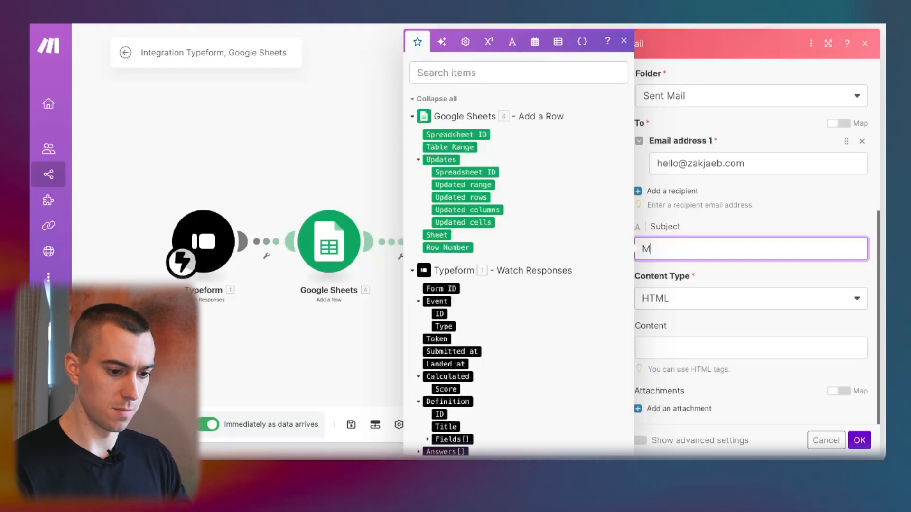
{"action": "type", "text": "y favorite "}
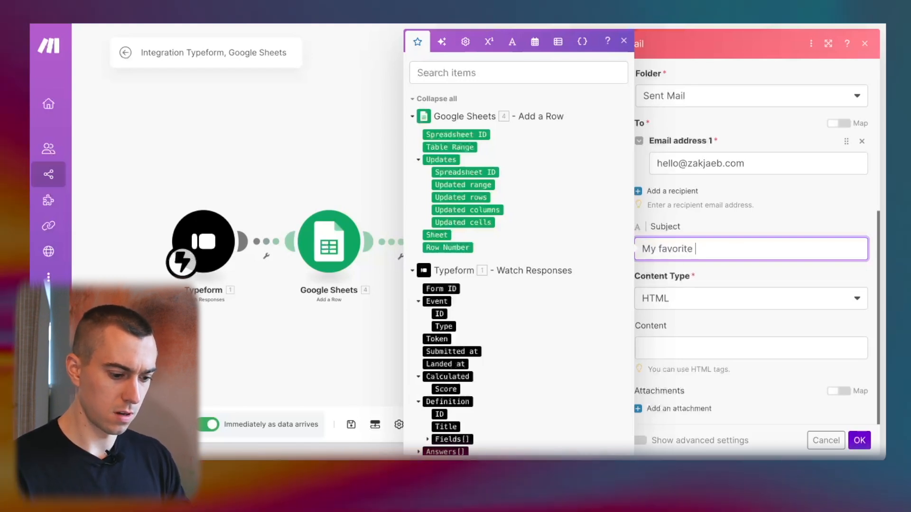
{"action": "type", "text": "IT Podcasts"}
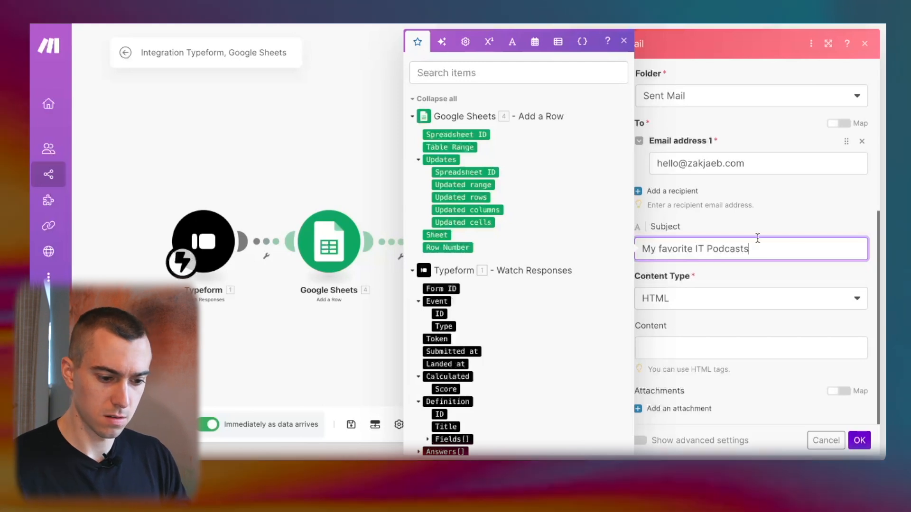
{"action": "left_click", "coordinate": [744, 338]}
Write the body: 'Hello,', the podcasts intro sentence, and two 'Link' placeholder lines.
{"action": "type", "text": "Hell"}
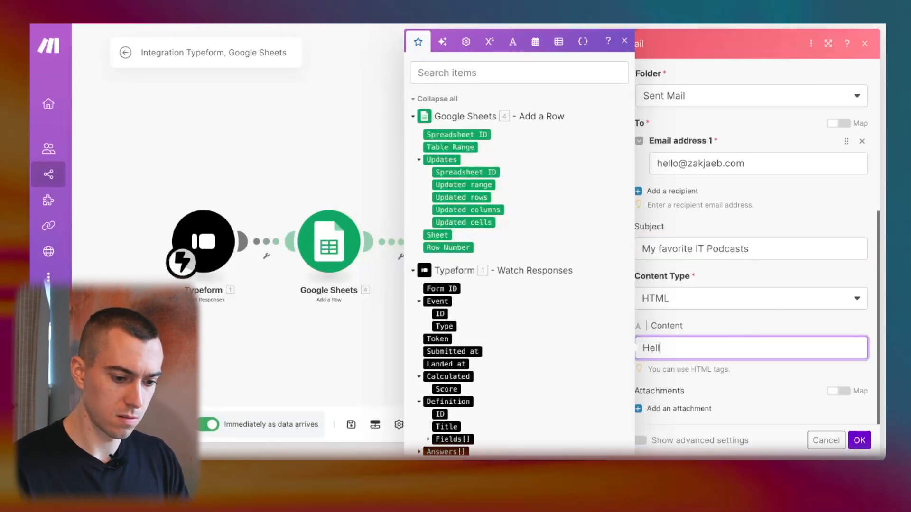
{"action": "type", "text": "o,"}
{"action": "key", "text": "Return"}
{"action": "key", "text": "Return"}
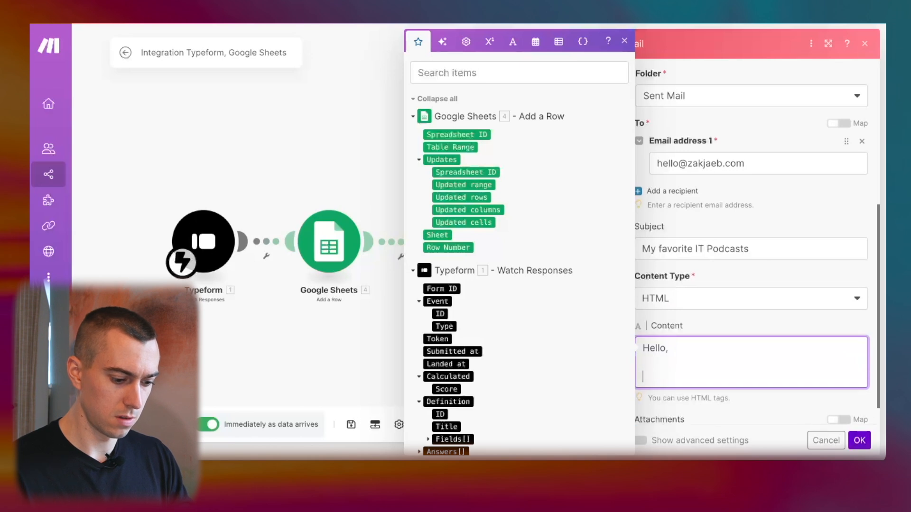
{"action": "type", "text": "I heard you l"}
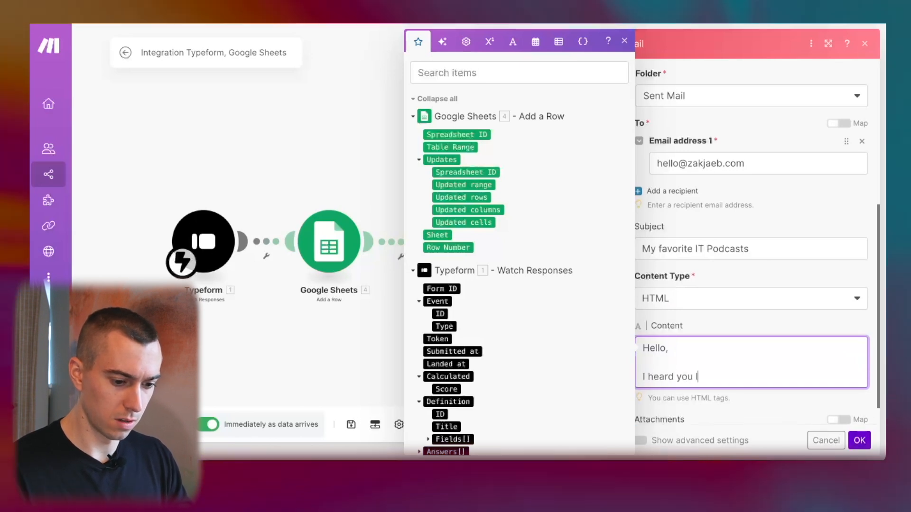
{"action": "type", "text": "ike to lea"}
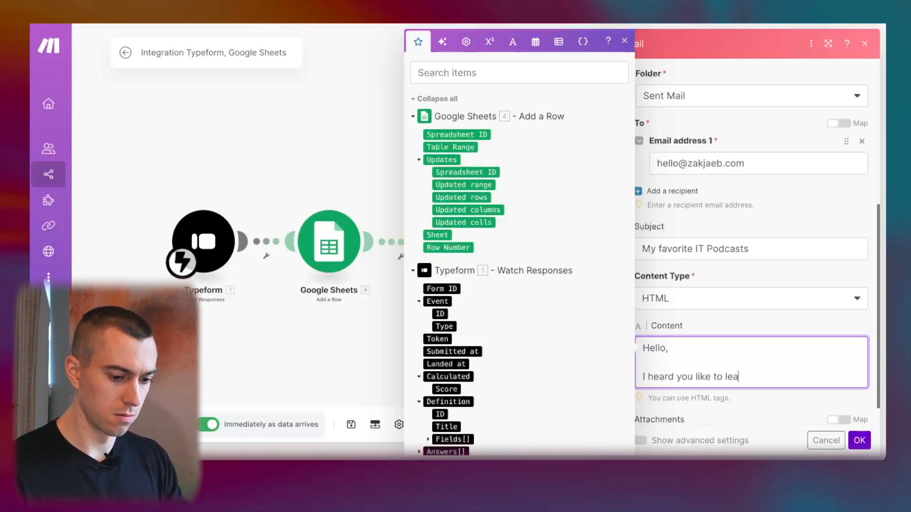
{"action": "type", "text": "rn from podcast"}
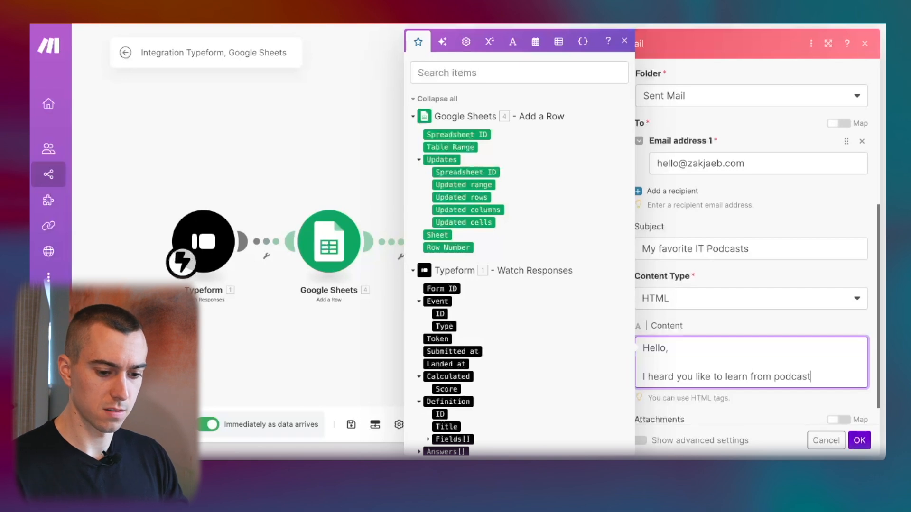
{"action": "type", "text": "s. Here a"}
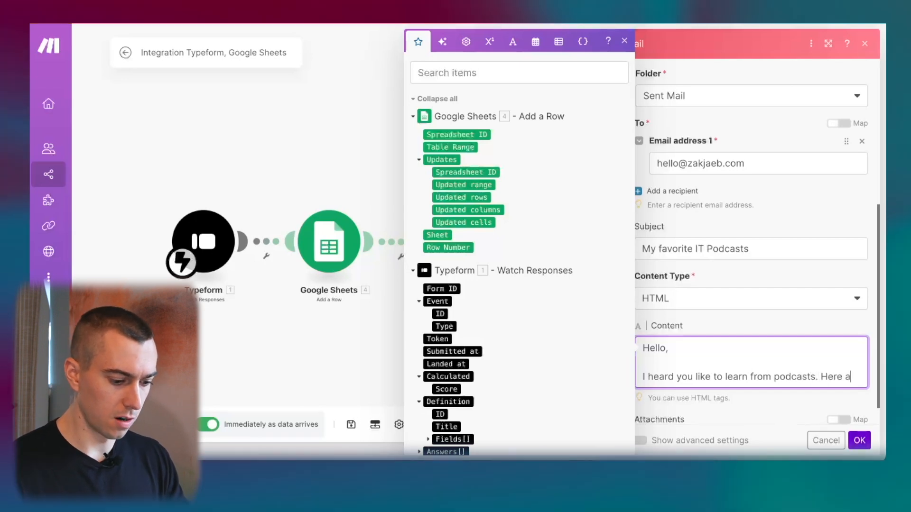
{"action": "type", "text": "re some of my f"}
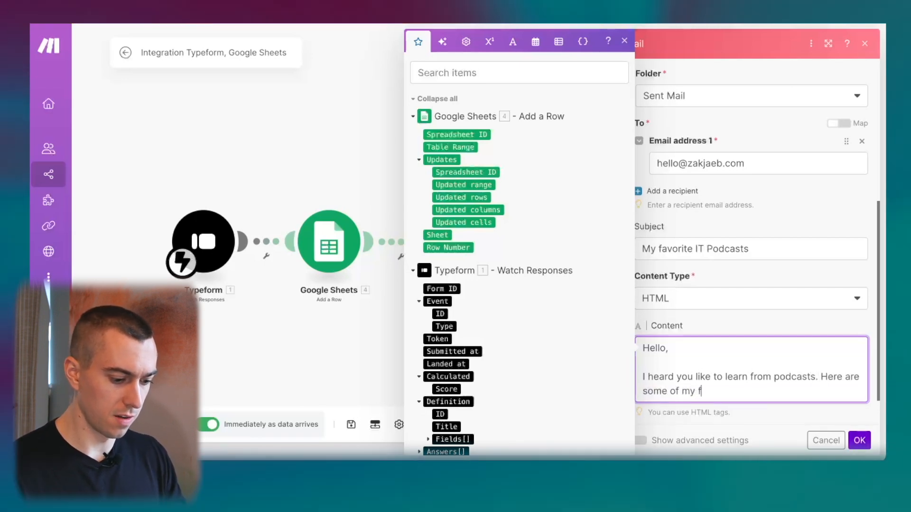
{"action": "type", "text": "avorite:"}
{"action": "key", "text": "Return"}
{"action": "key", "text": "Return"}
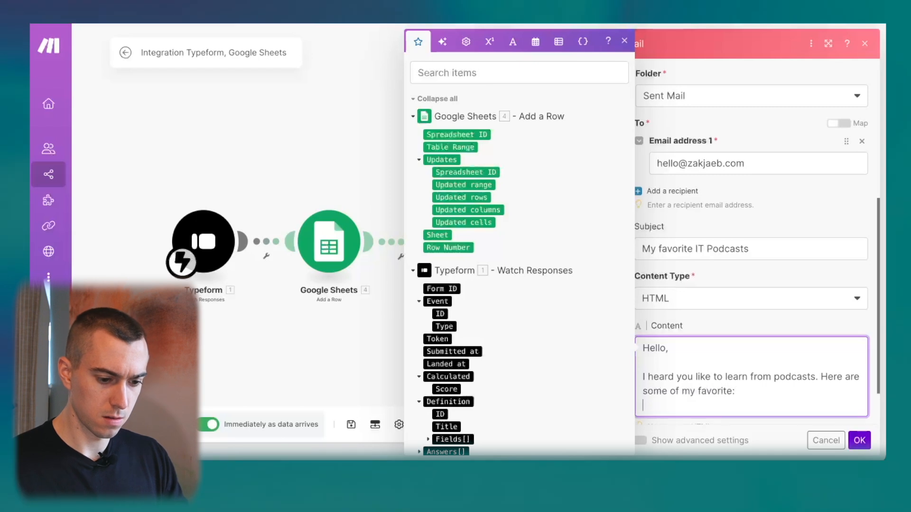
{"action": "type", "text": "Link"}
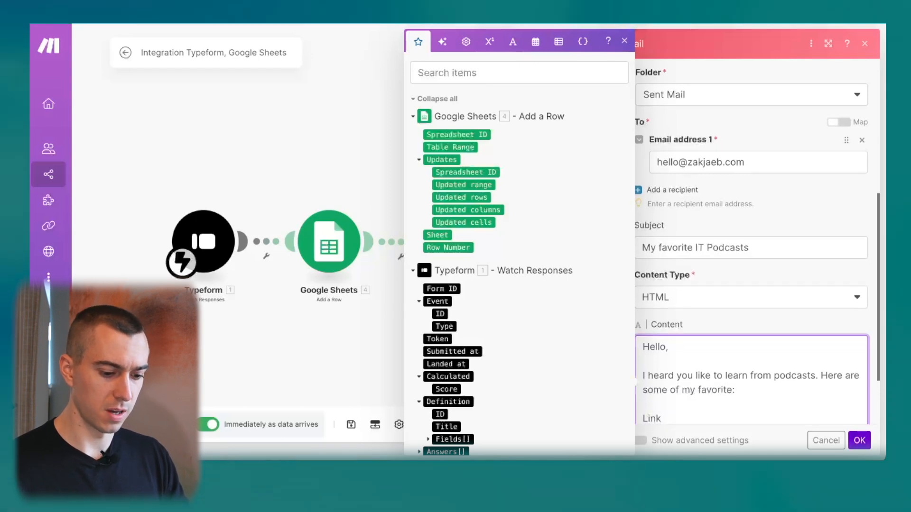
{"action": "key", "text": "Return"}
{"action": "type", "text": "Link"}
End the body with 'Best,' and the sender's first name, then confirm the module.
{"action": "key", "text": "Return"}
{"action": "key", "text": "Return"}
{"action": "type", "text": "B"}
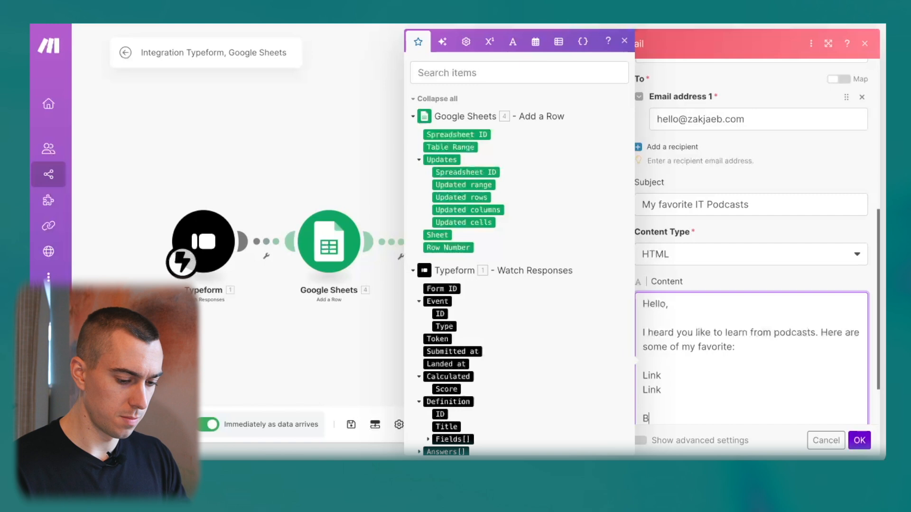
{"action": "type", "text": "est,"}
{"action": "key", "text": "Return"}
{"action": "key", "text": "Return"}
{"action": "type", "text": "Zak"}
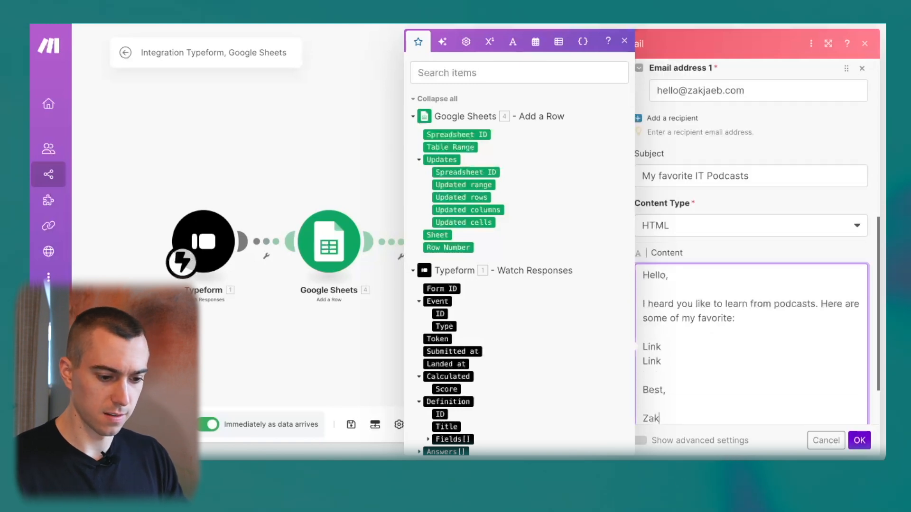
{"action": "scroll", "coordinate": [807, 302], "scroll_direction": "down", "scroll_amount": 2}
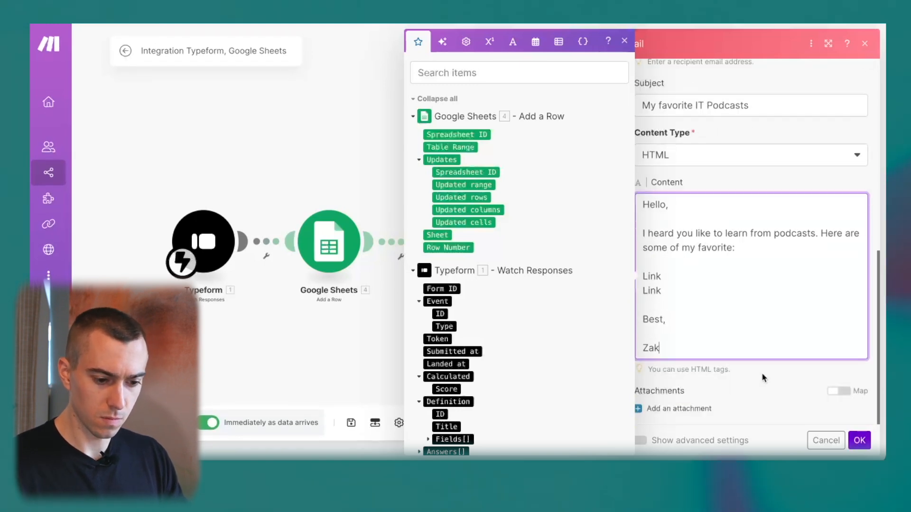
{"action": "scroll", "coordinate": [779, 375], "scroll_direction": "up", "scroll_amount": 1}
{"action": "scroll", "coordinate": [779, 374], "scroll_direction": "up", "scroll_amount": 1}
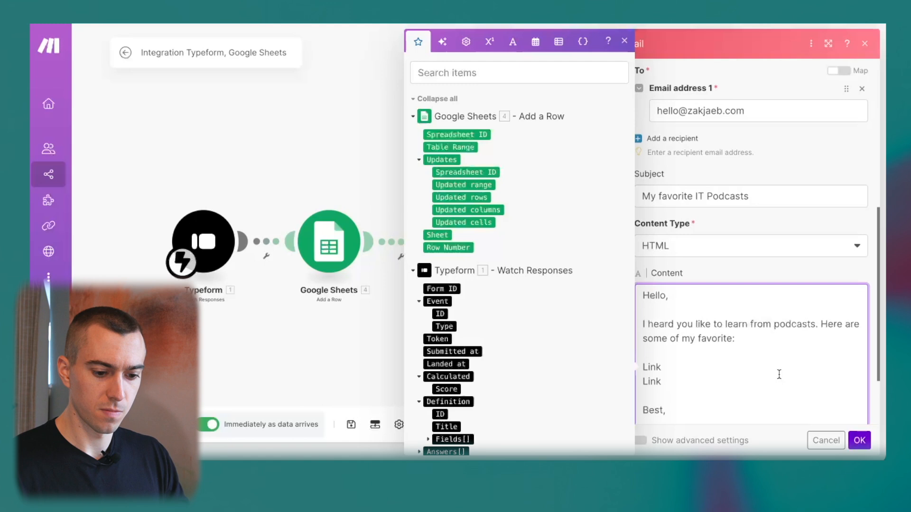
{"action": "scroll", "coordinate": [807, 394], "scroll_direction": "down", "scroll_amount": 1}
{"action": "left_click", "coordinate": [859, 441]}
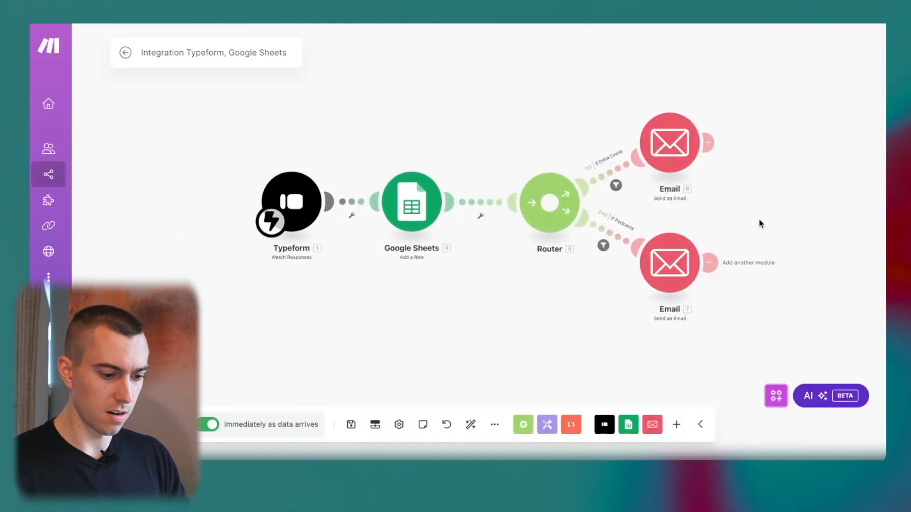
Save the scenario and reposition the diagram on the canvas.
{"action": "left_click", "coordinate": [351, 429]}
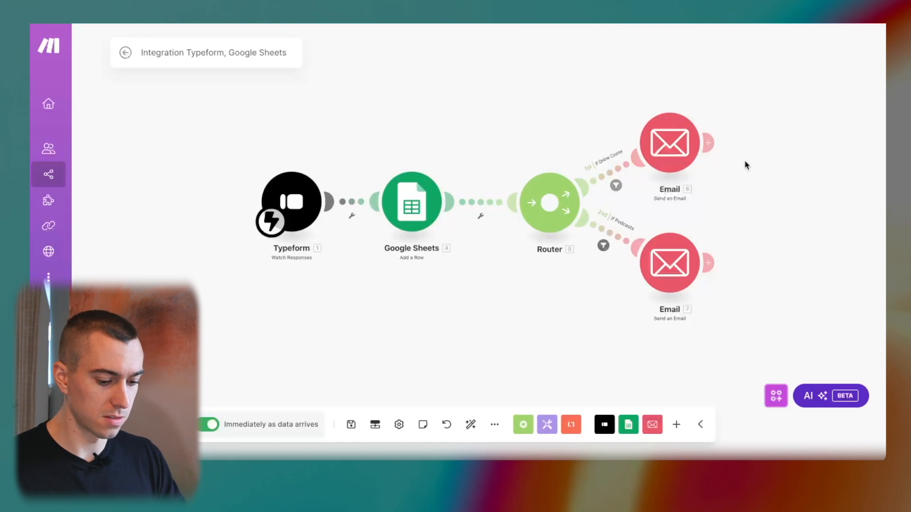
{"action": "left_click_drag", "start_coordinate": [782, 181], "coordinate": [707, 203]}
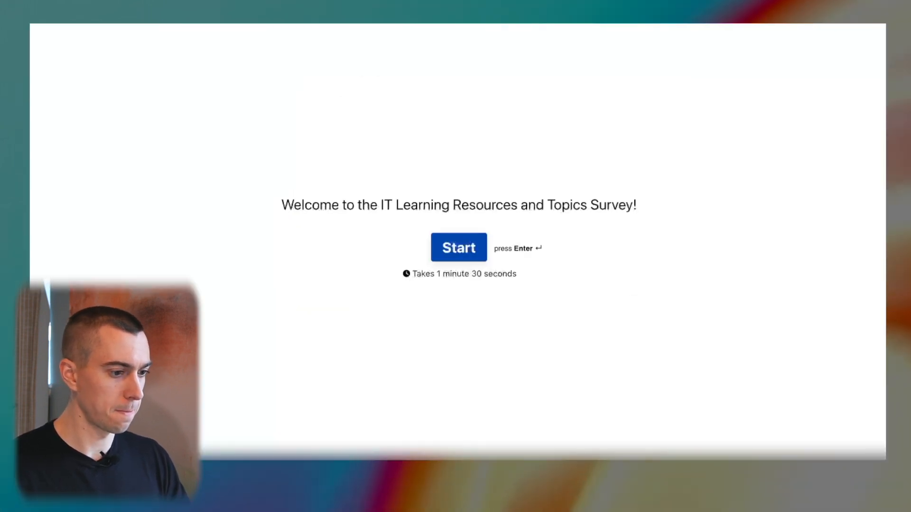
Reload and start the survey, autofill the saved e-mail, and answer Japan as country.
{"action": "key", "text": "super+r"}
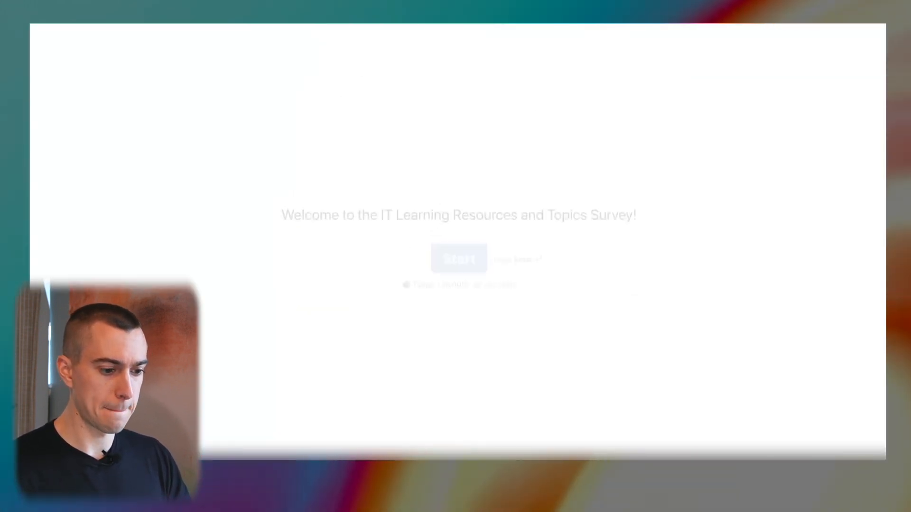
{"action": "left_click", "coordinate": [446, 250]}
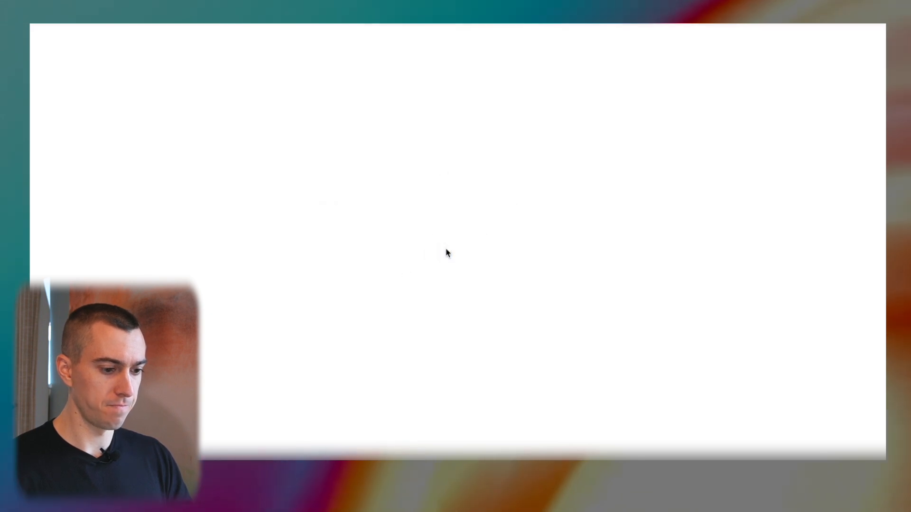
{"action": "left_click", "coordinate": [400, 245]}
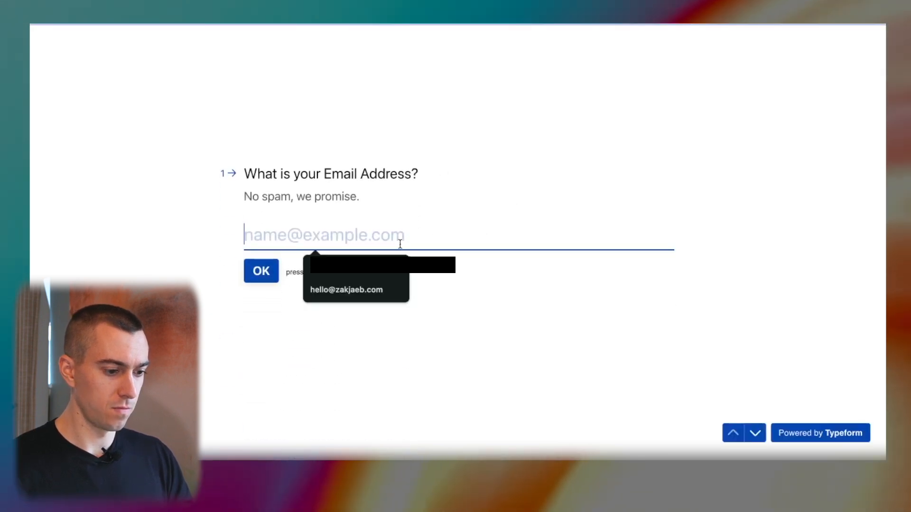
{"action": "left_click", "coordinate": [362, 298]}
{"action": "left_click", "coordinate": [261, 275]}
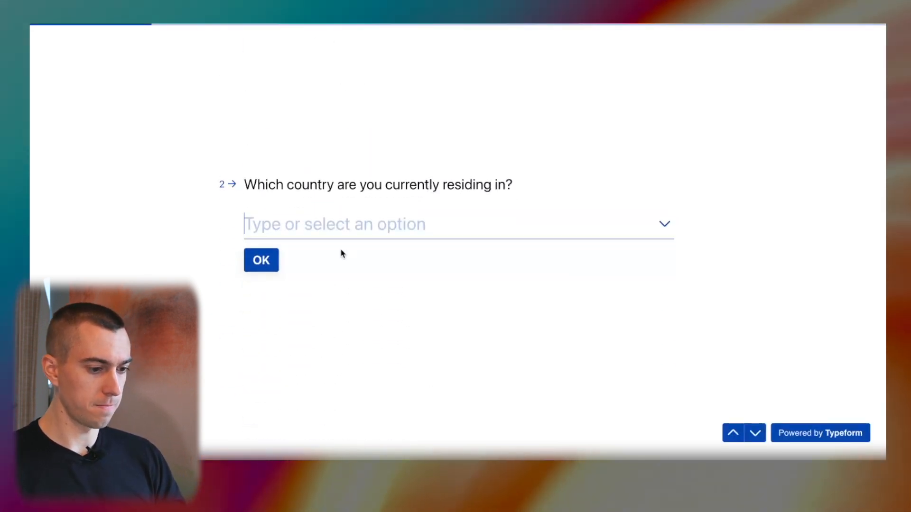
{"action": "left_click", "coordinate": [386, 232]}
{"action": "scroll", "coordinate": [362, 359], "scroll_direction": "down", "scroll_amount": 2}
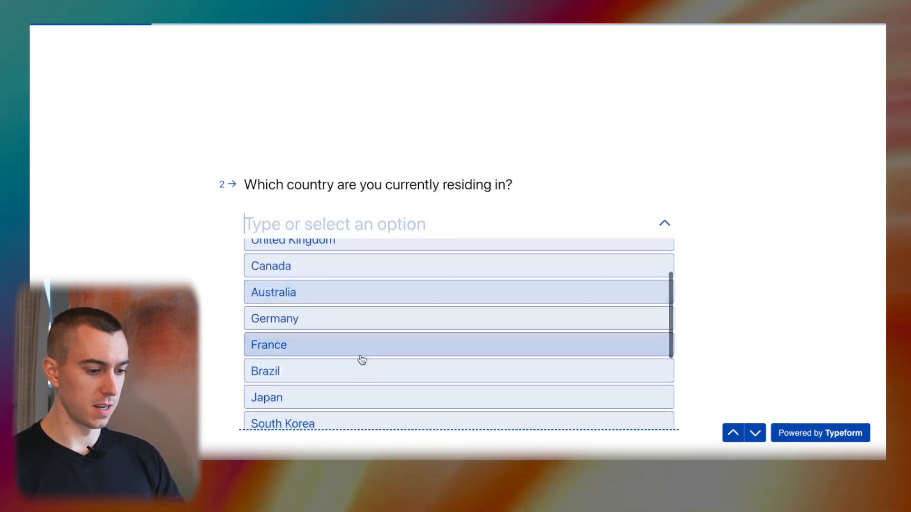
{"action": "left_click", "coordinate": [311, 397]}
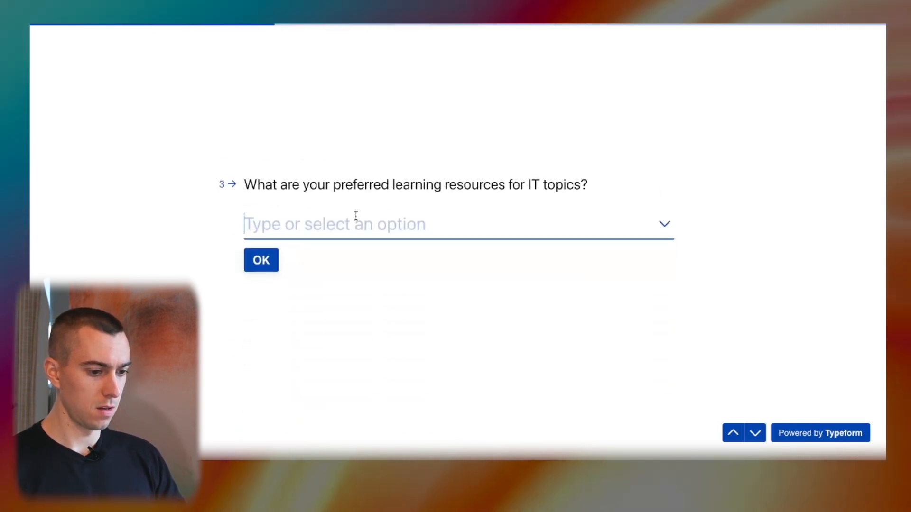
Choose Podcasts, Cloud Computing and Tech blogs for the three multiple-choice questions.
{"action": "left_click", "coordinate": [356, 217]}
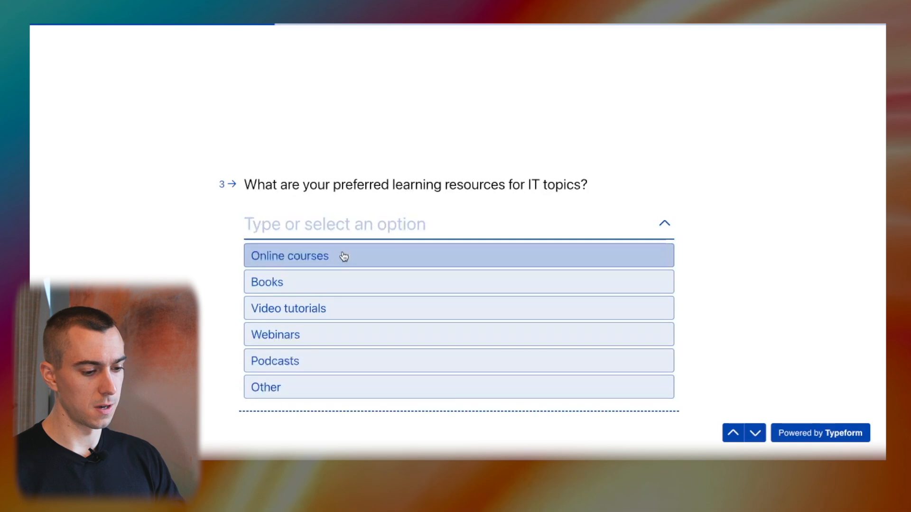
{"action": "left_click", "coordinate": [316, 362]}
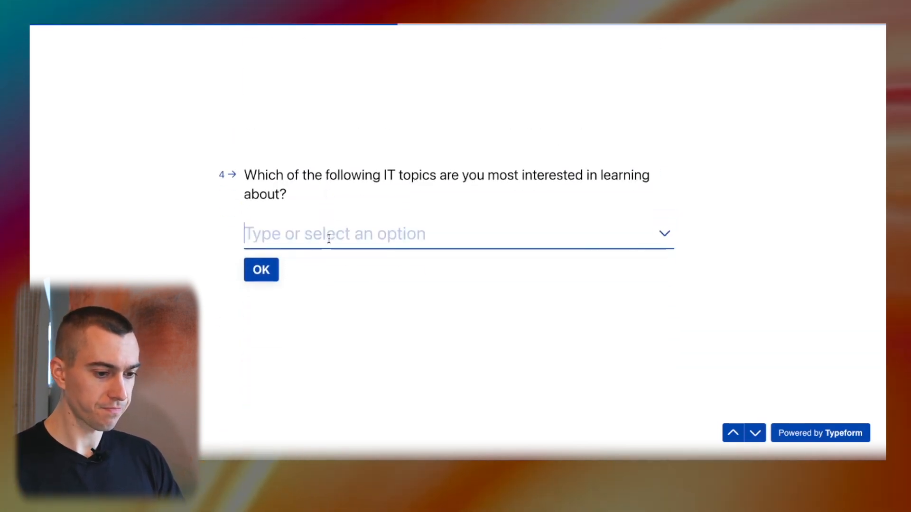
{"action": "left_click", "coordinate": [326, 235]}
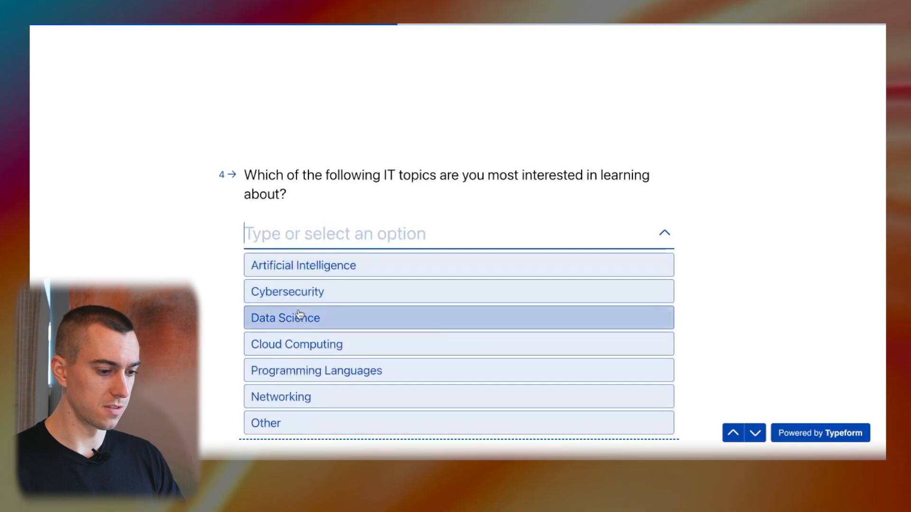
{"action": "left_click", "coordinate": [291, 345]}
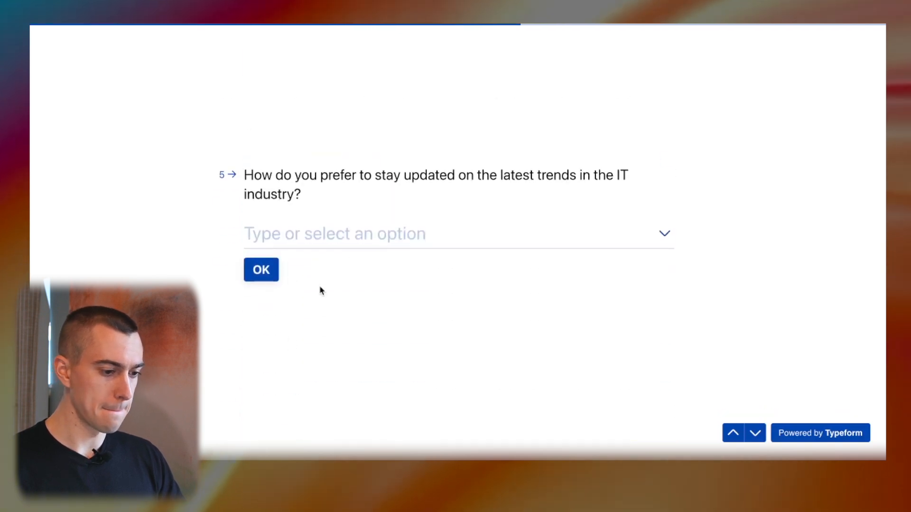
{"action": "left_click", "coordinate": [372, 232]}
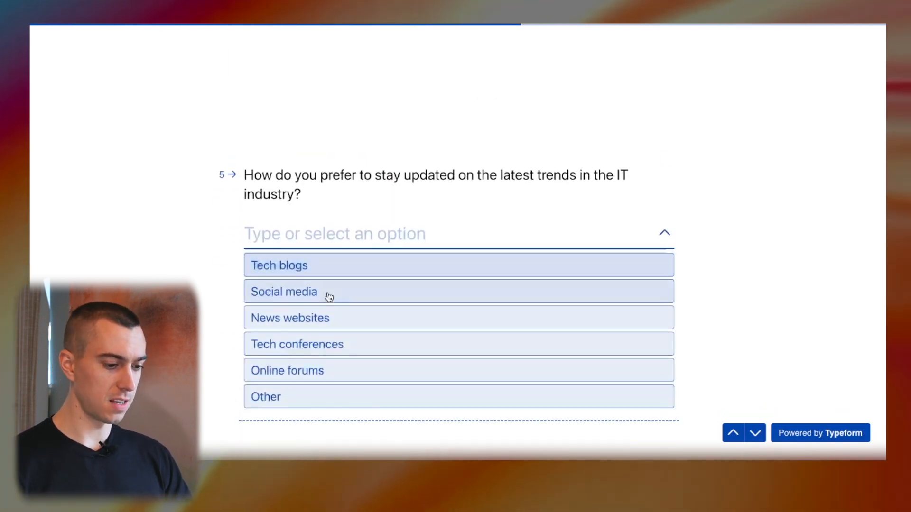
{"action": "left_click", "coordinate": [324, 268]}
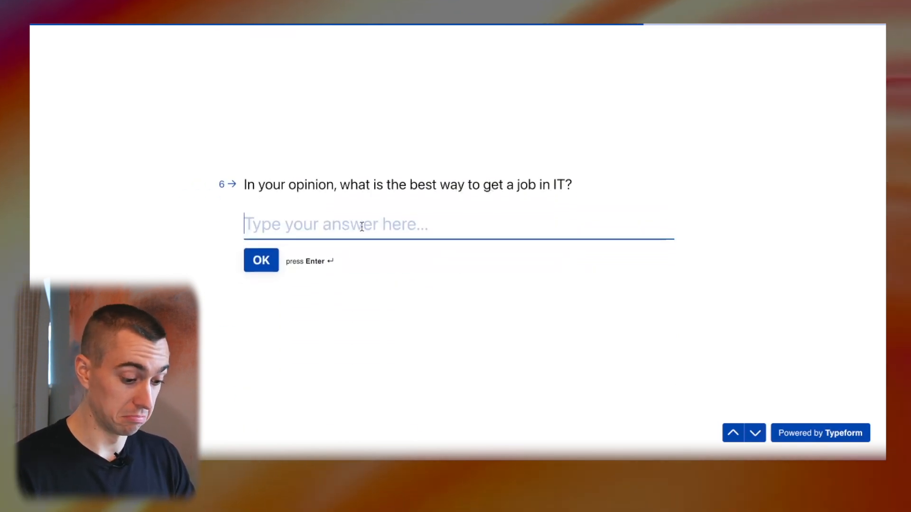
Answer 'Networking and LinkedIn' and 'Nunchuck skills, bowhunting skills', then submit the survey.
{"action": "type", "text": "Networking and Linkedi"}
{"action": "key", "text": "BackSpace"}
{"action": "type", "text": "In"}
{"action": "key", "text": "Return"}
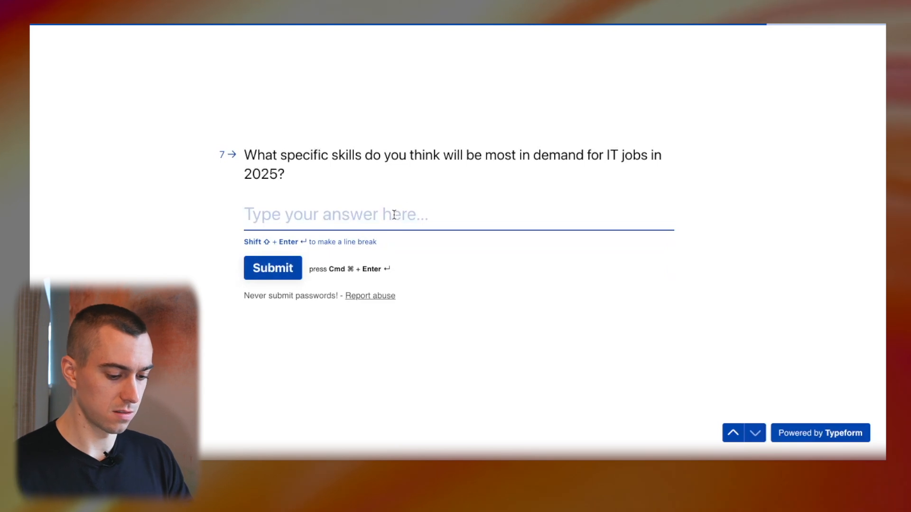
{"action": "type", "text": "Nu"}
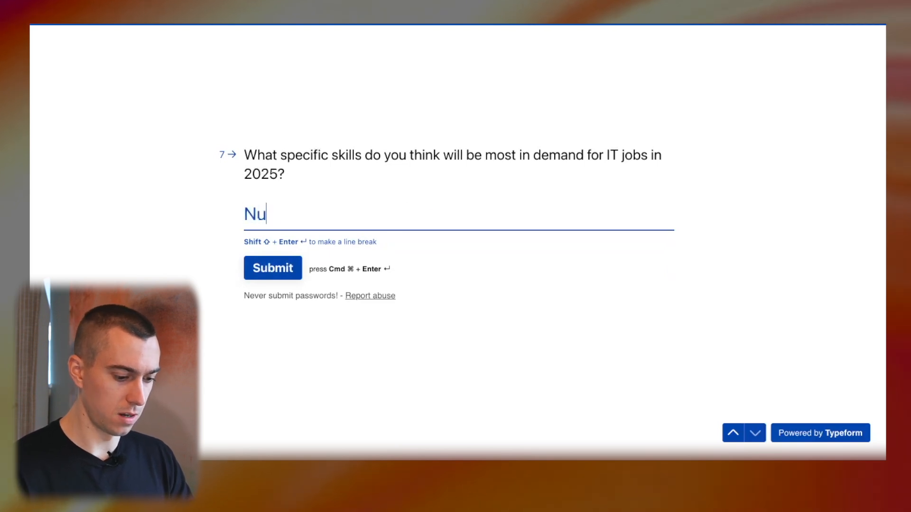
{"action": "type", "text": "nchuck skil"}
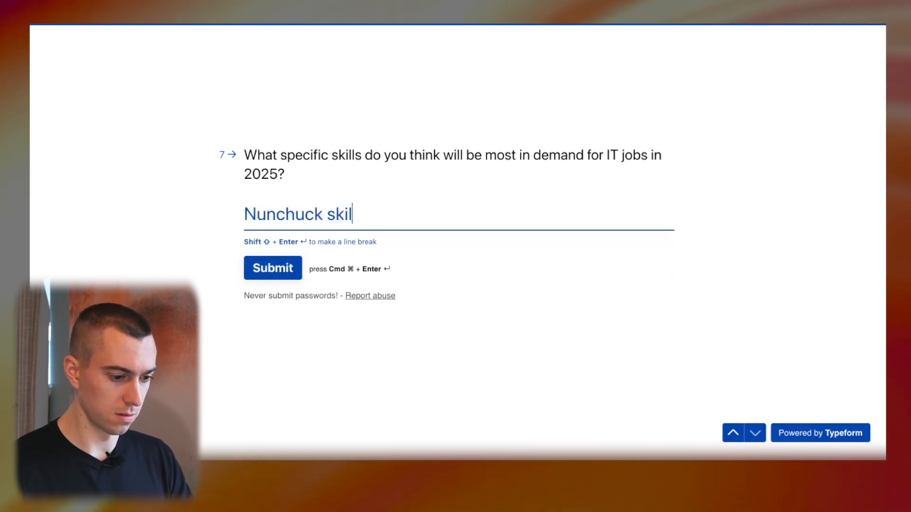
{"action": "type", "text": "ls, bowhunting ski"}
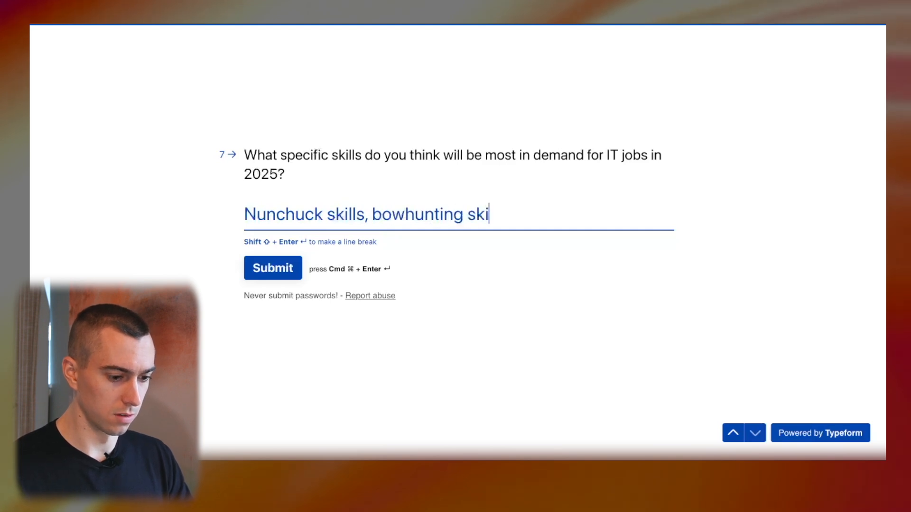
{"action": "type", "text": "lls"}
{"action": "left_click", "coordinate": [279, 278]}
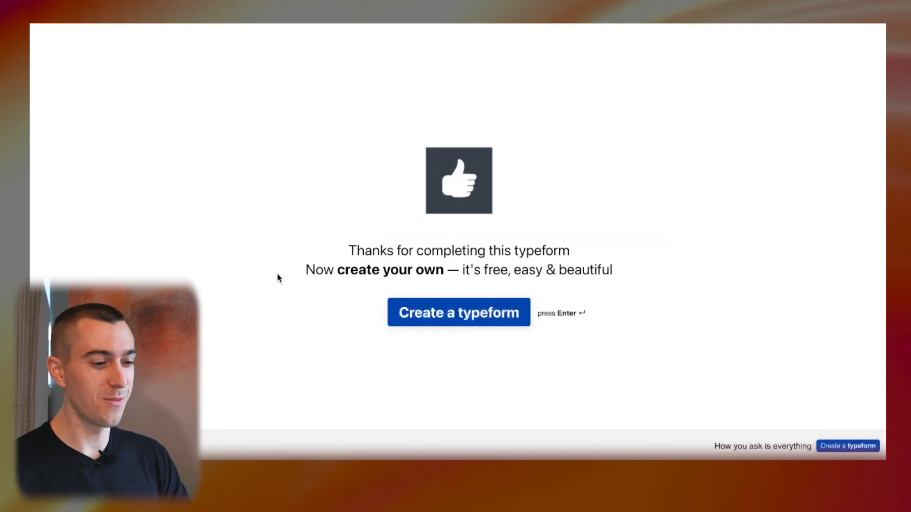
Check the new Japan/Podcasts response in row 3 of the sheet, then return to Make.
{"action": "key", "text": "ctrl+Tab"}
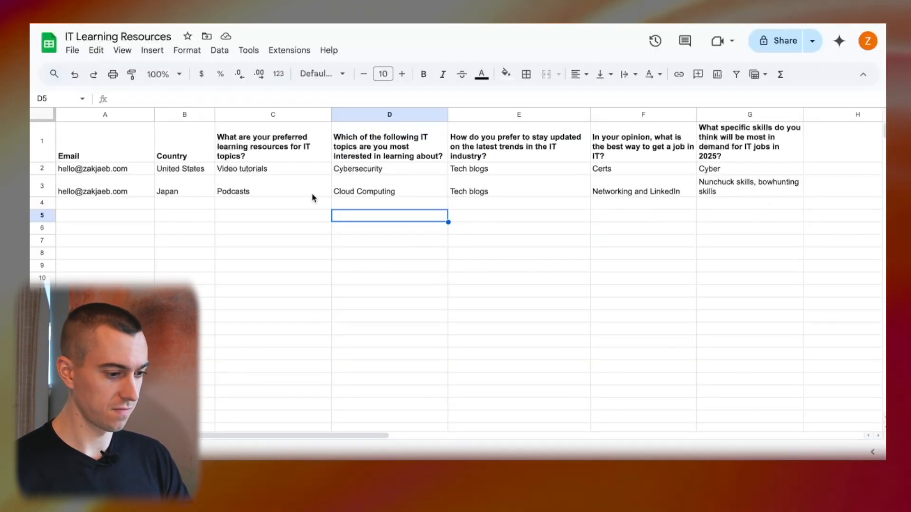
{"action": "left_click", "coordinate": [144, 194]}
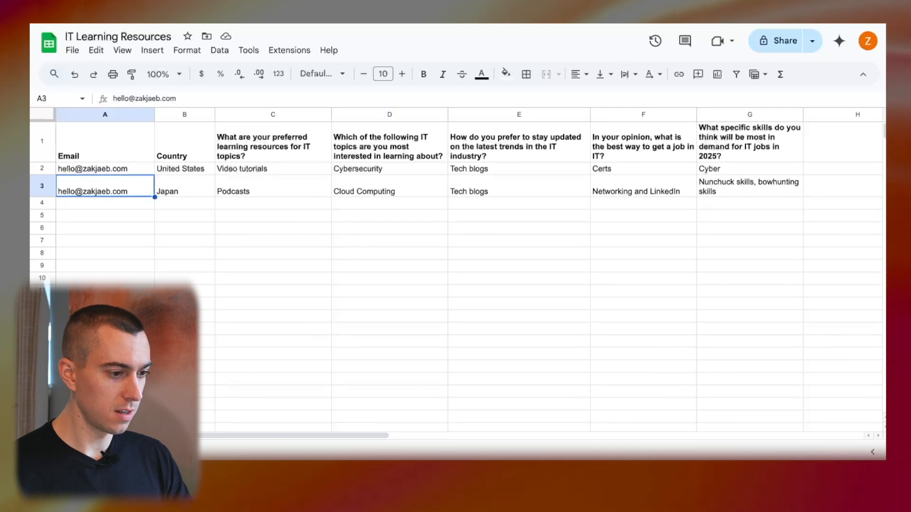
{"action": "key", "text": "super+t"}
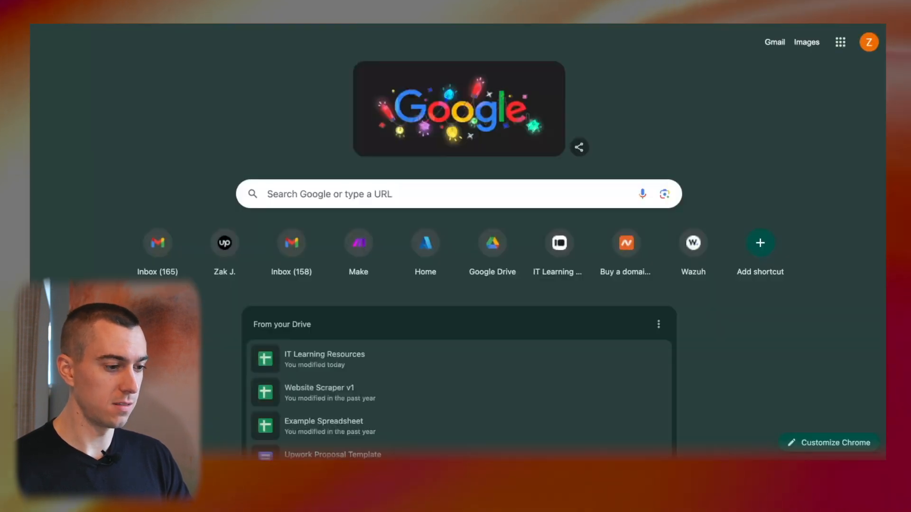
{"action": "key", "text": "ctrl+Left"}
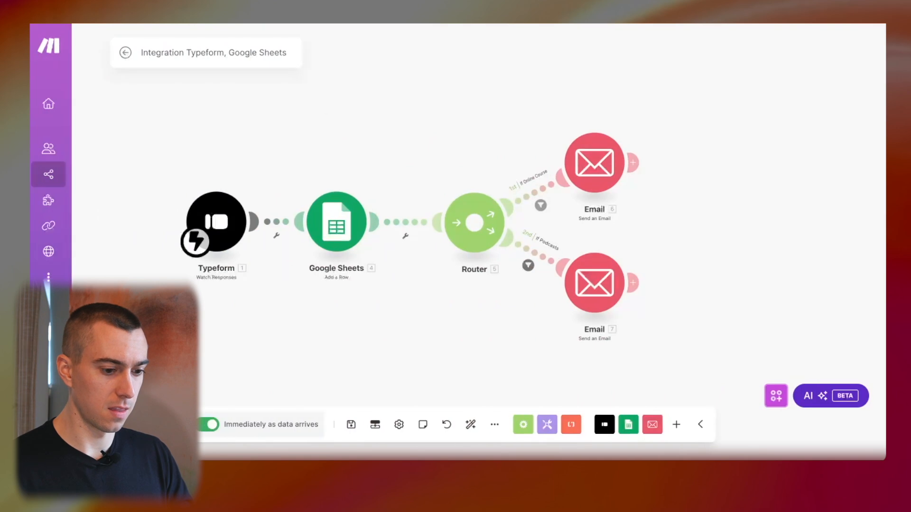
Open the scenario History and view Details of the December 23, 2:46 PM run.
{"action": "left_click", "coordinate": [125, 53]}
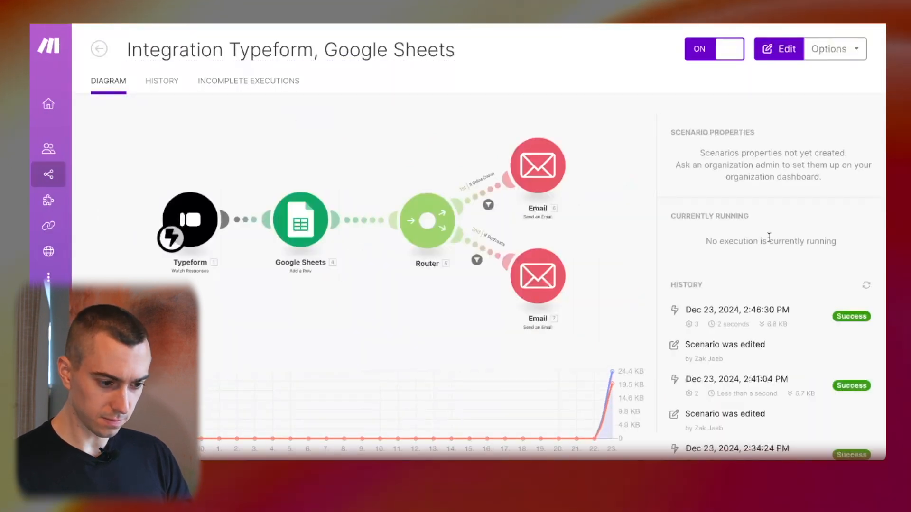
{"action": "left_click", "coordinate": [165, 82]}
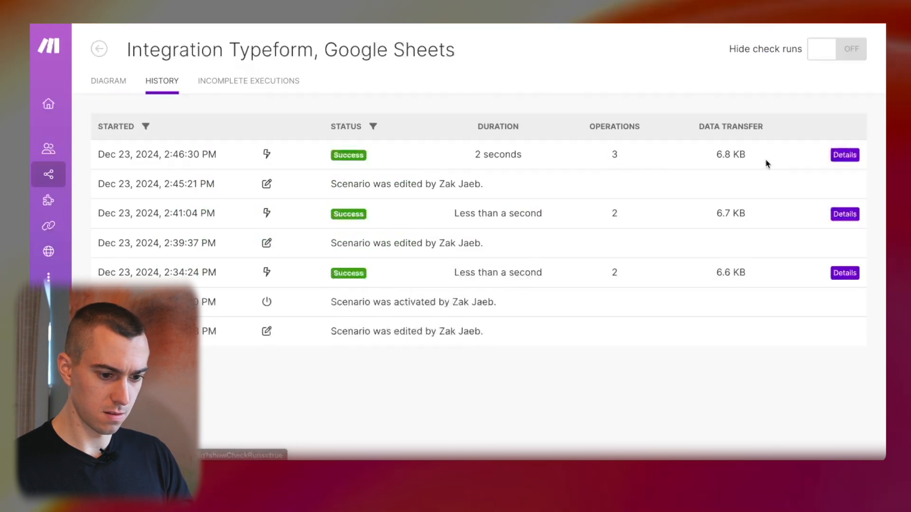
{"action": "left_click", "coordinate": [849, 159]}
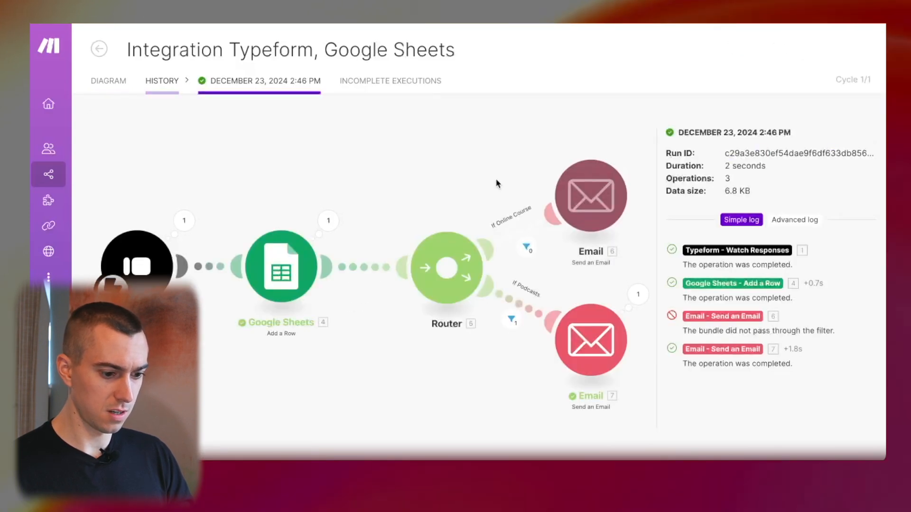
Inspect the Typeform module's output bundle, including the submitted e-mail answer.
{"action": "left_click", "coordinate": [188, 216]}
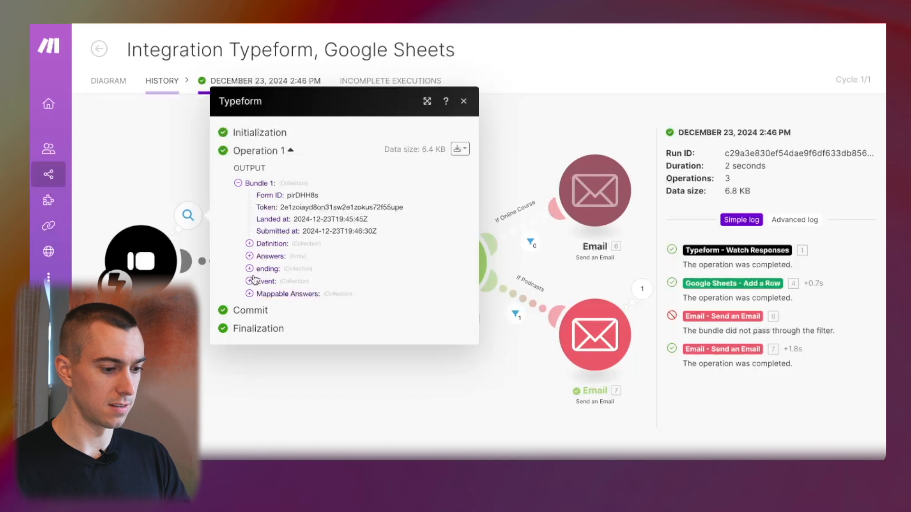
{"action": "left_click", "coordinate": [249, 256]}
{"action": "left_click", "coordinate": [261, 224]}
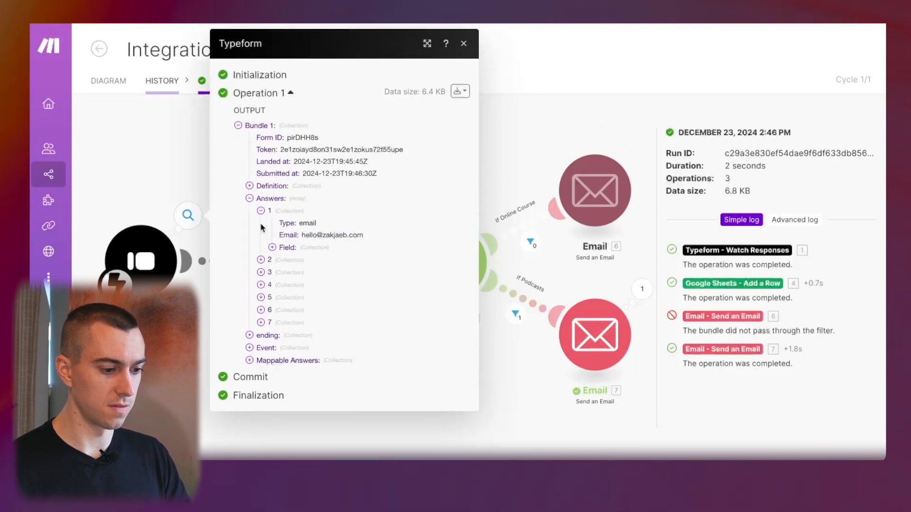
{"action": "left_click", "coordinate": [261, 211]}
{"action": "left_click", "coordinate": [249, 214]}
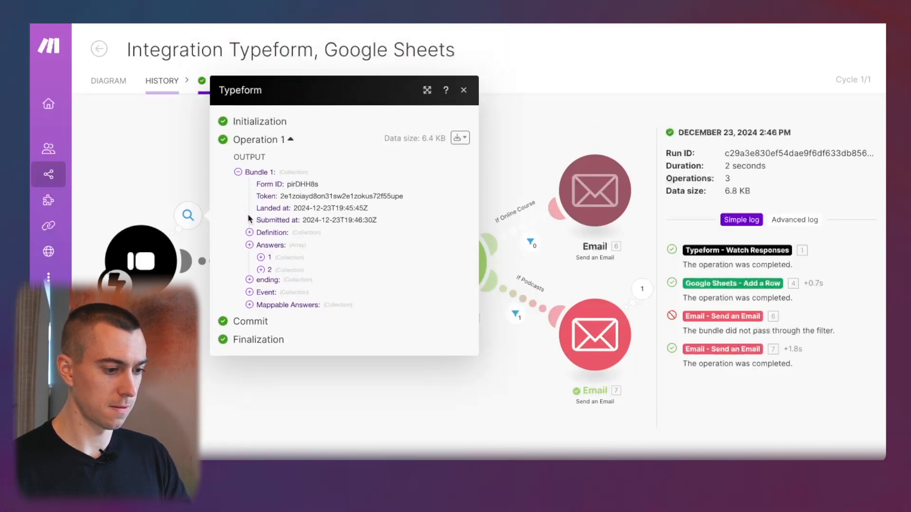
{"action": "left_click", "coordinate": [174, 170]}
Review the Google Sheets module's mappings and its operation input and output.
{"action": "left_click", "coordinate": [297, 278]}
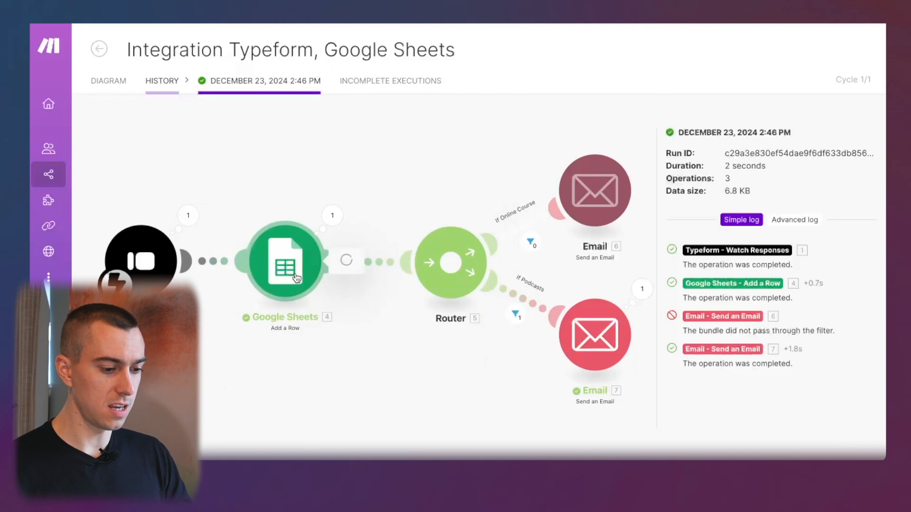
{"action": "left_click", "coordinate": [263, 177]}
{"action": "left_click", "coordinate": [332, 216]}
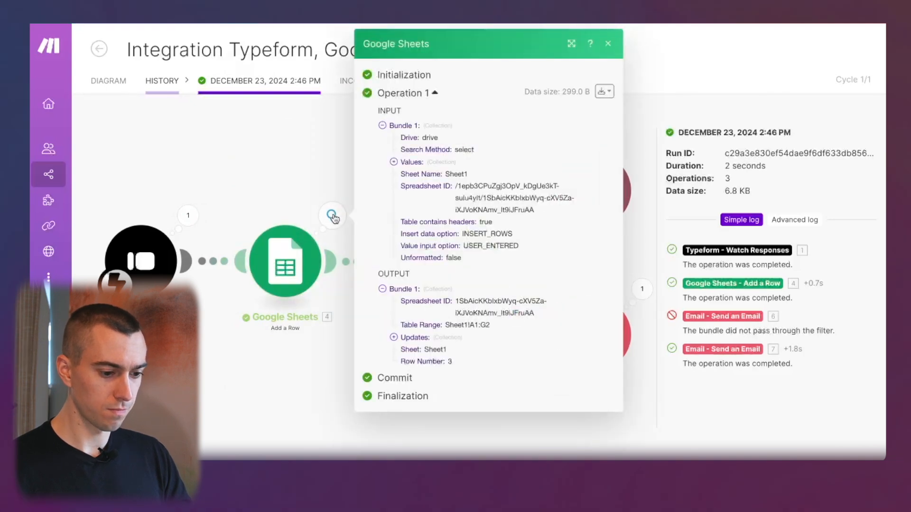
{"action": "left_click", "coordinate": [290, 171]}
Check the Podcasts filter result and the sent Podcasts email, then switch to a new browser tab.
{"action": "scroll", "coordinate": [455, 176], "scroll_direction": "right", "scroll_amount": 3}
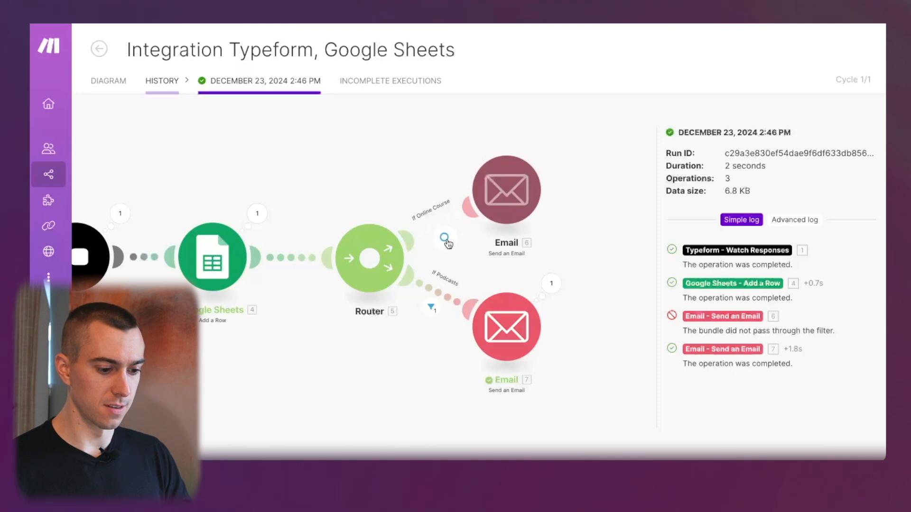
{"action": "left_click", "coordinate": [431, 310]}
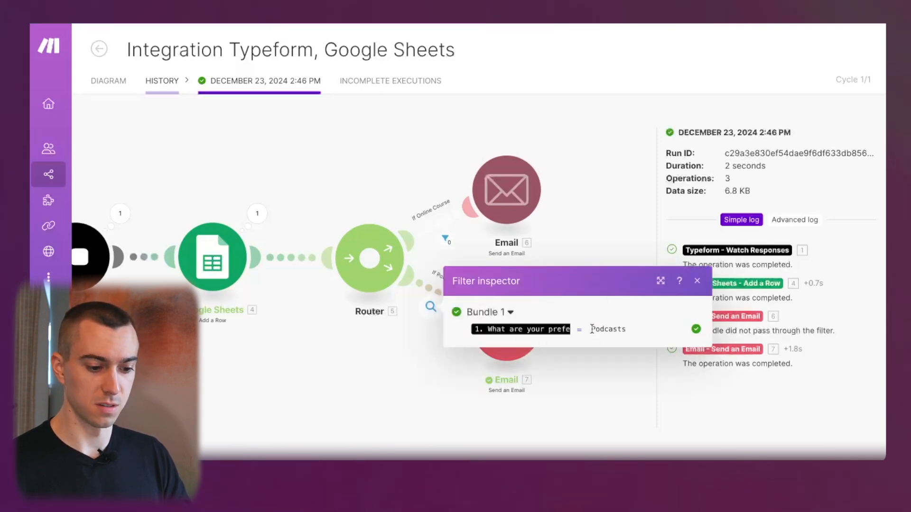
{"action": "left_click", "coordinate": [409, 378]}
{"action": "left_click", "coordinate": [565, 294]}
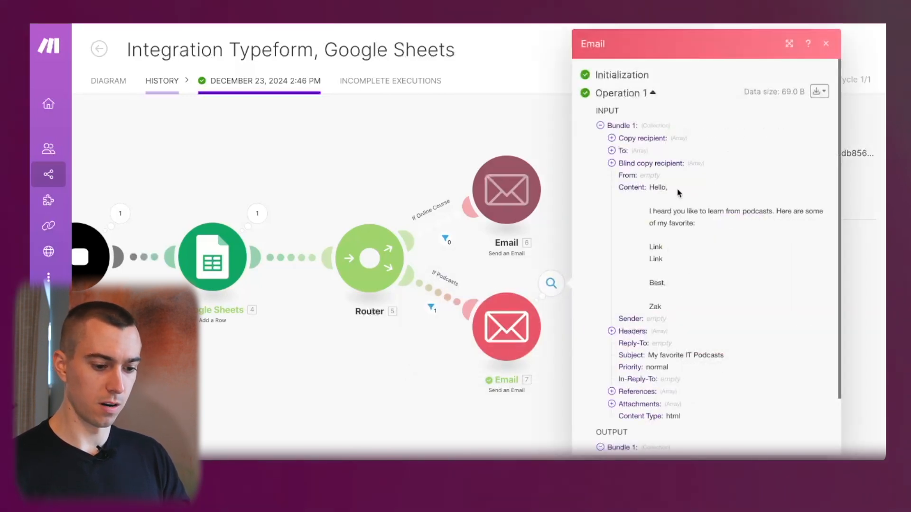
{"action": "left_click", "coordinate": [355, 378]}
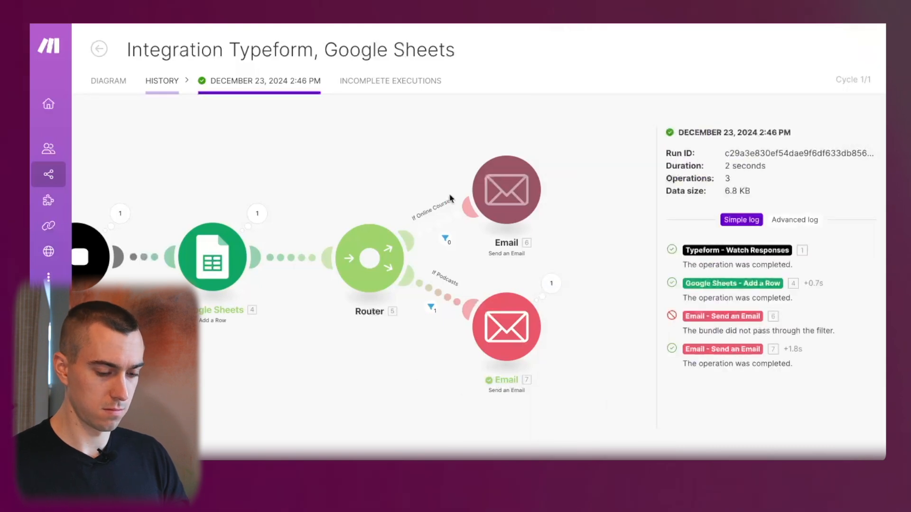
{"action": "key", "text": "ctrl+Right"}
Open Gmail and view the received 'My favorite IT Podcasts' email.
{"action": "type", "text": "mail"}
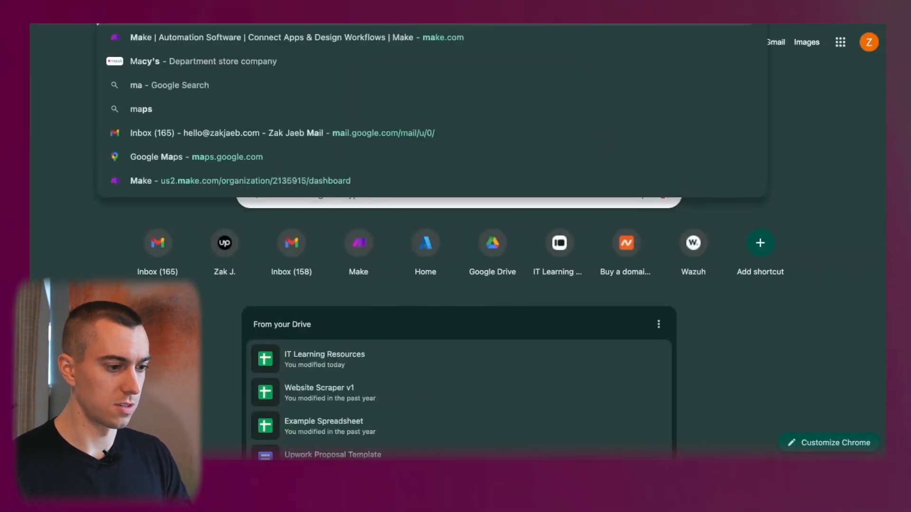
{"action": "key", "text": "Return"}
{"action": "left_click", "coordinate": [296, 110]}
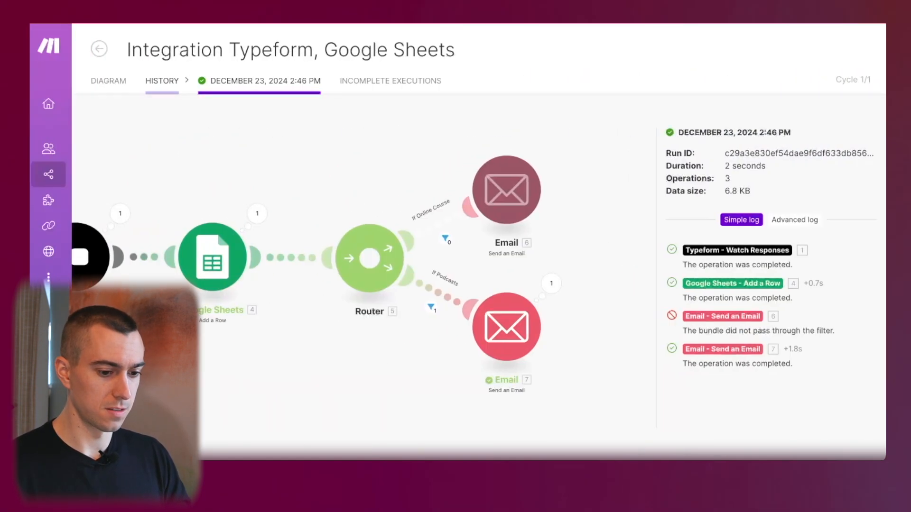
{"action": "left_click", "coordinate": [94, 43]}
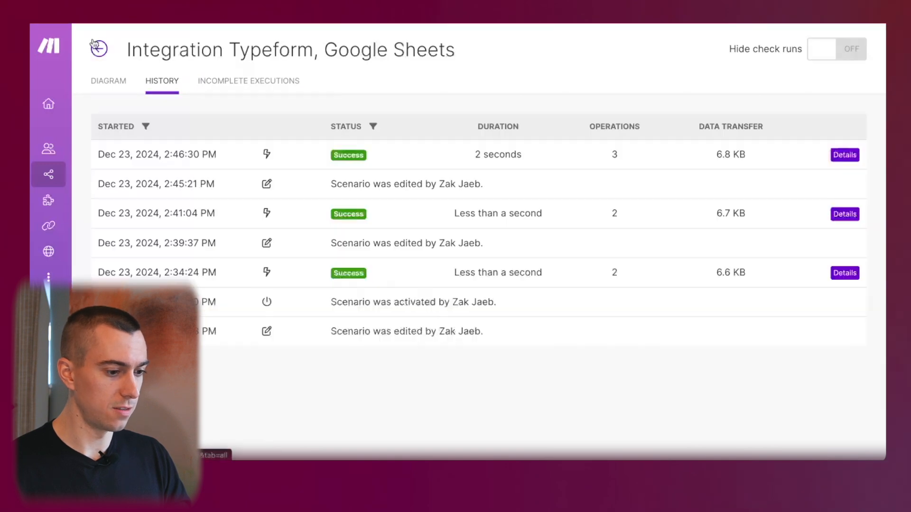
{"action": "left_click", "coordinate": [110, 82]}
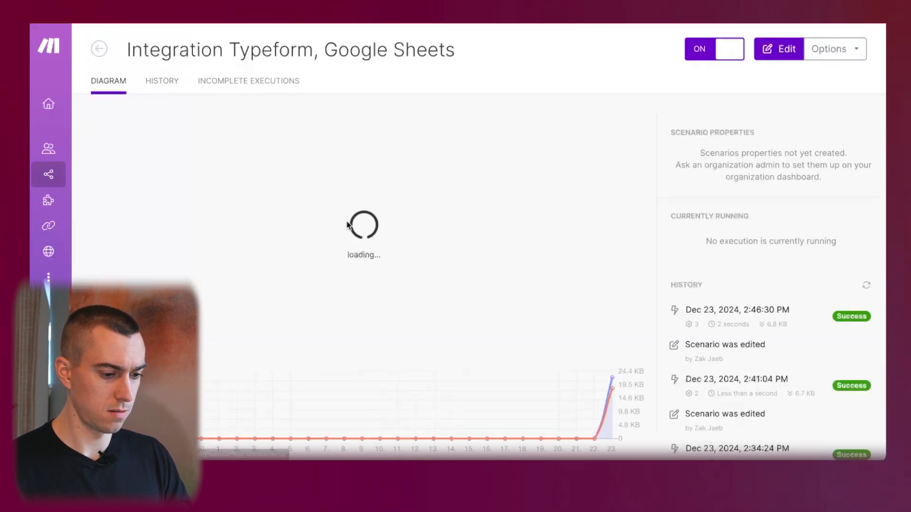
{"action": "left_click", "coordinate": [347, 275]}
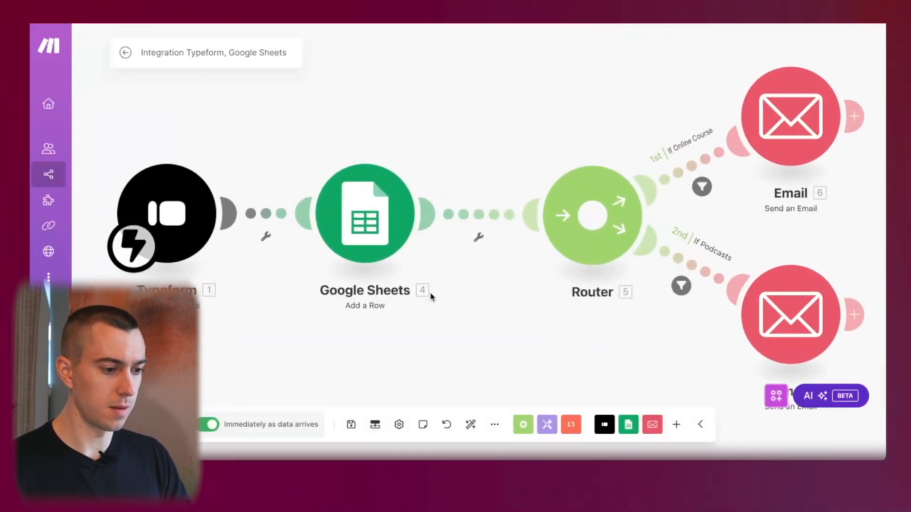
{"action": "left_click", "coordinate": [126, 54]}
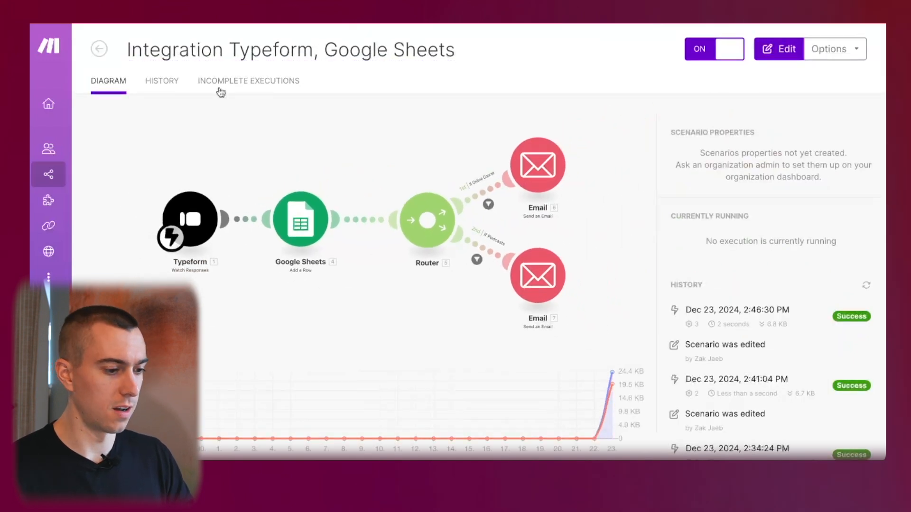
{"action": "left_click", "coordinate": [164, 81]}
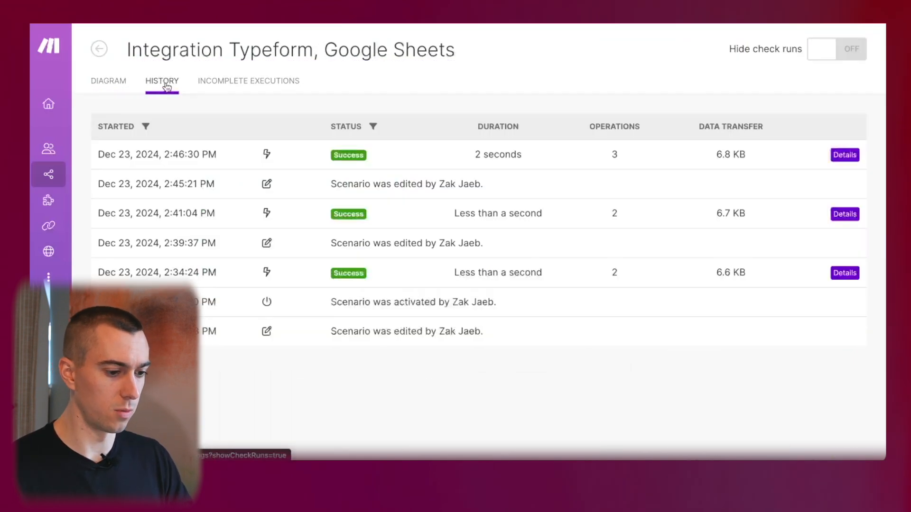
{"action": "left_click", "coordinate": [120, 85]}
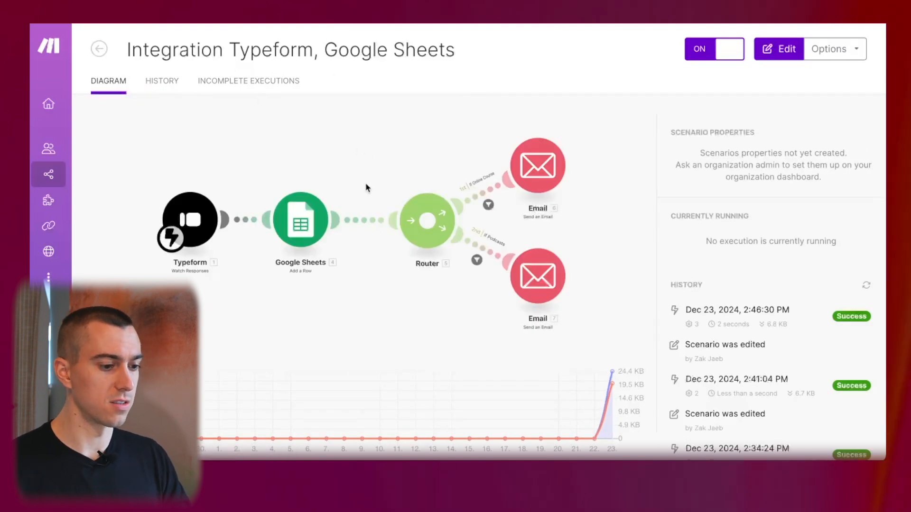
{"action": "left_click", "coordinate": [366, 187]}
{"action": "left_click", "coordinate": [128, 55]}
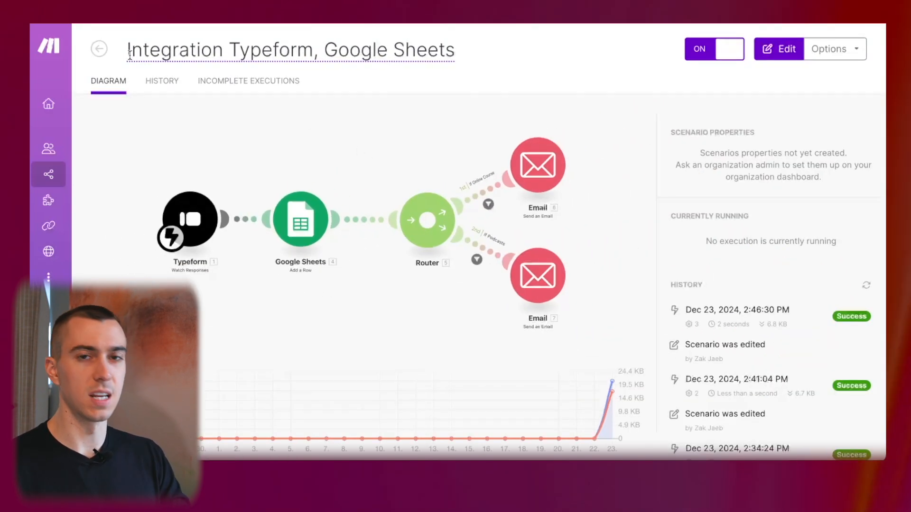
{"action": "left_click", "coordinate": [224, 84]}
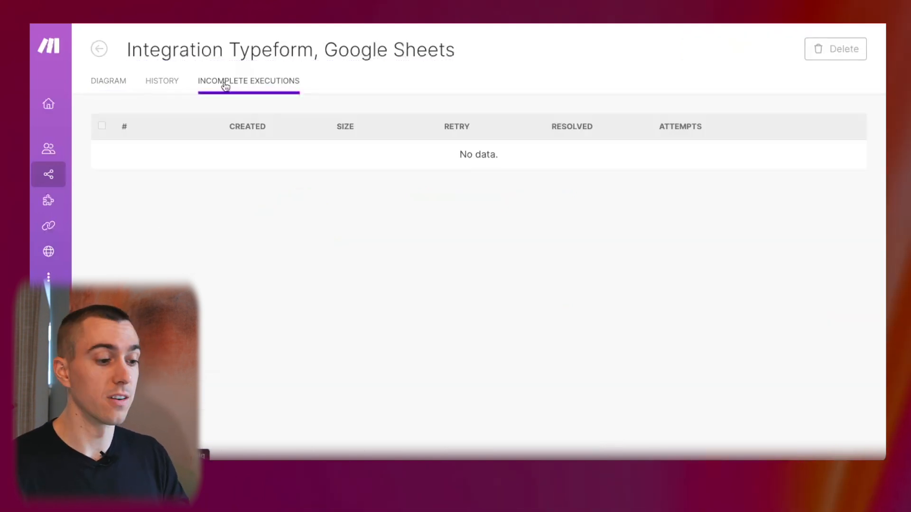
{"action": "left_click", "coordinate": [166, 85]}
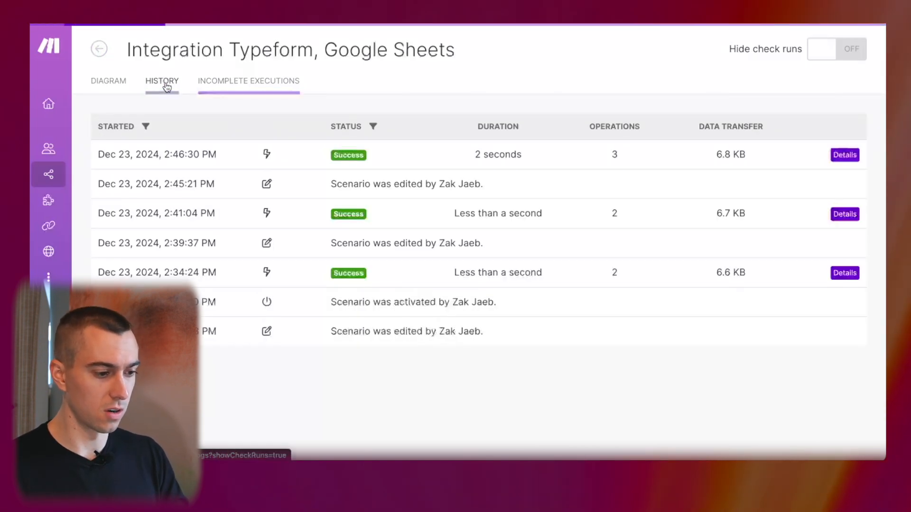
{"action": "left_click", "coordinate": [845, 155]}
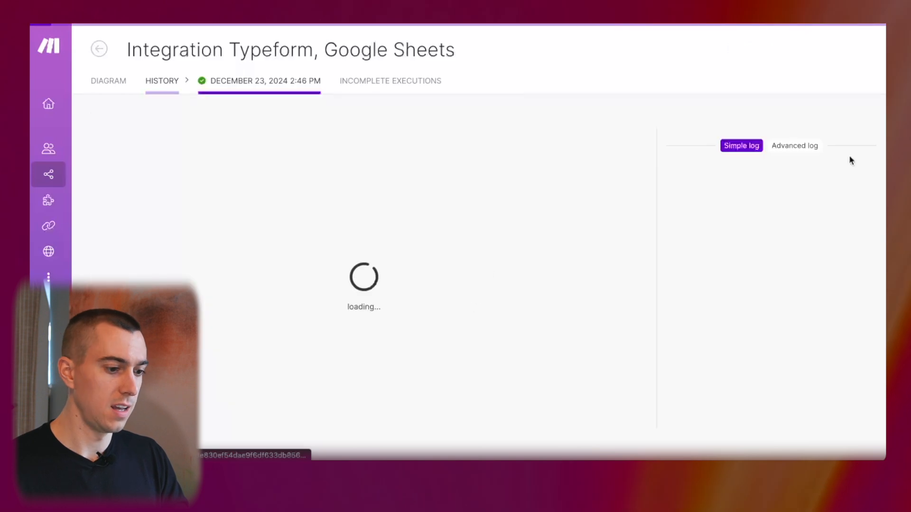